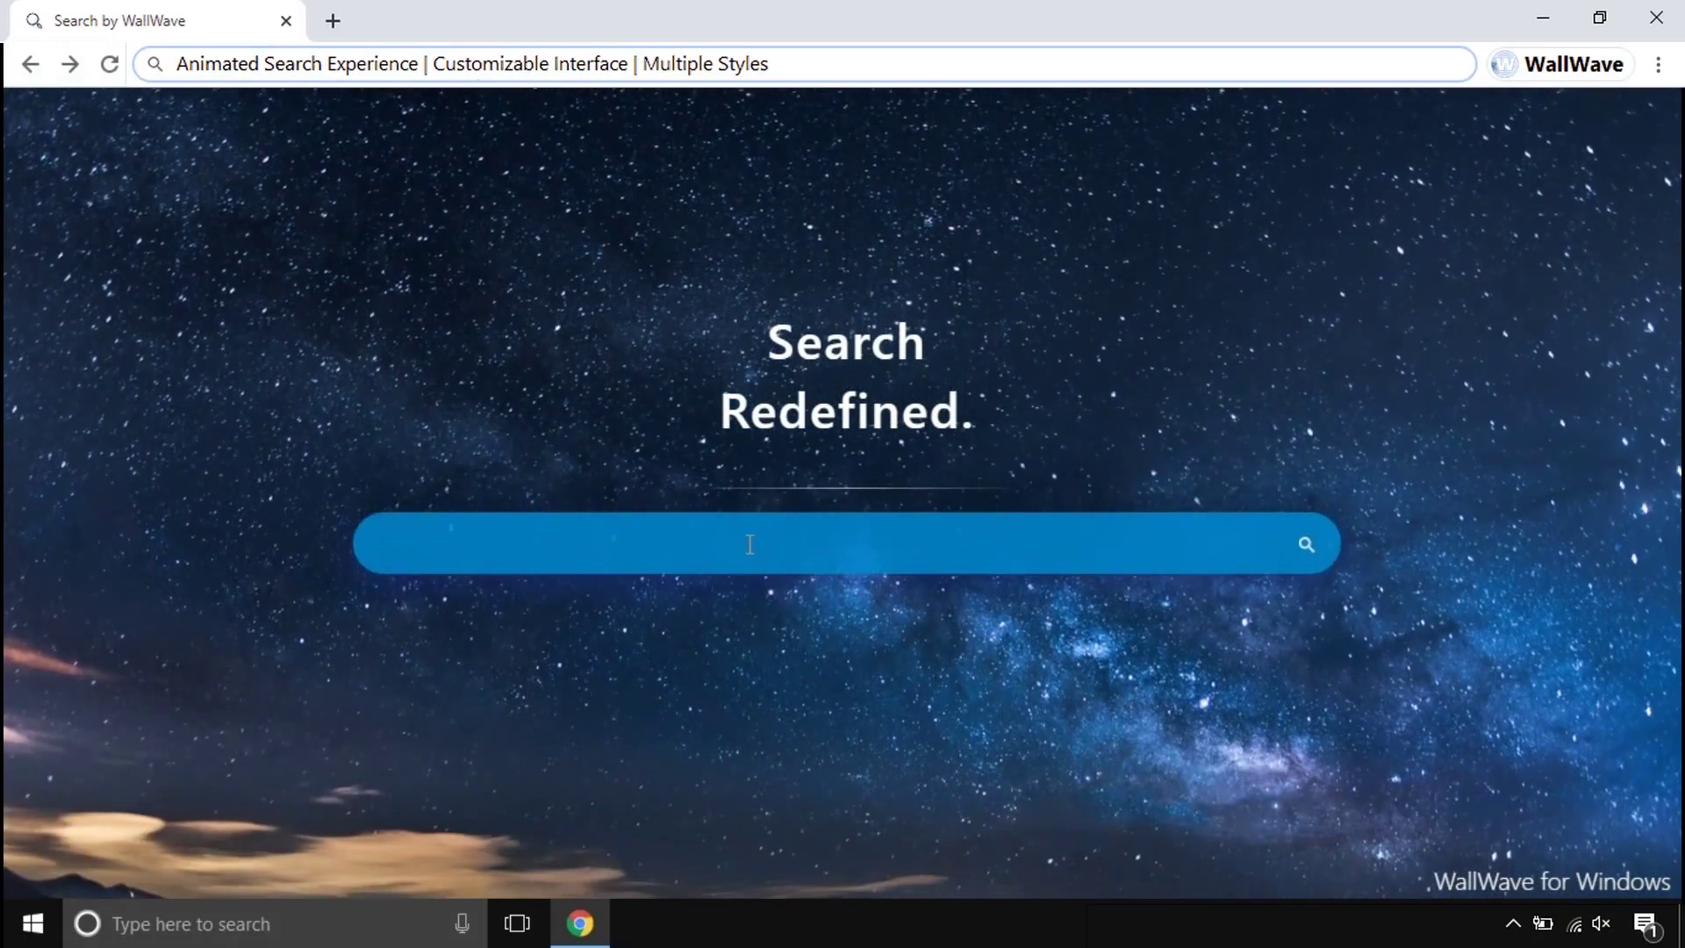
# Search WallWave for 'how to make slime' and scroll through the results.
pyautogui.click(750, 542)
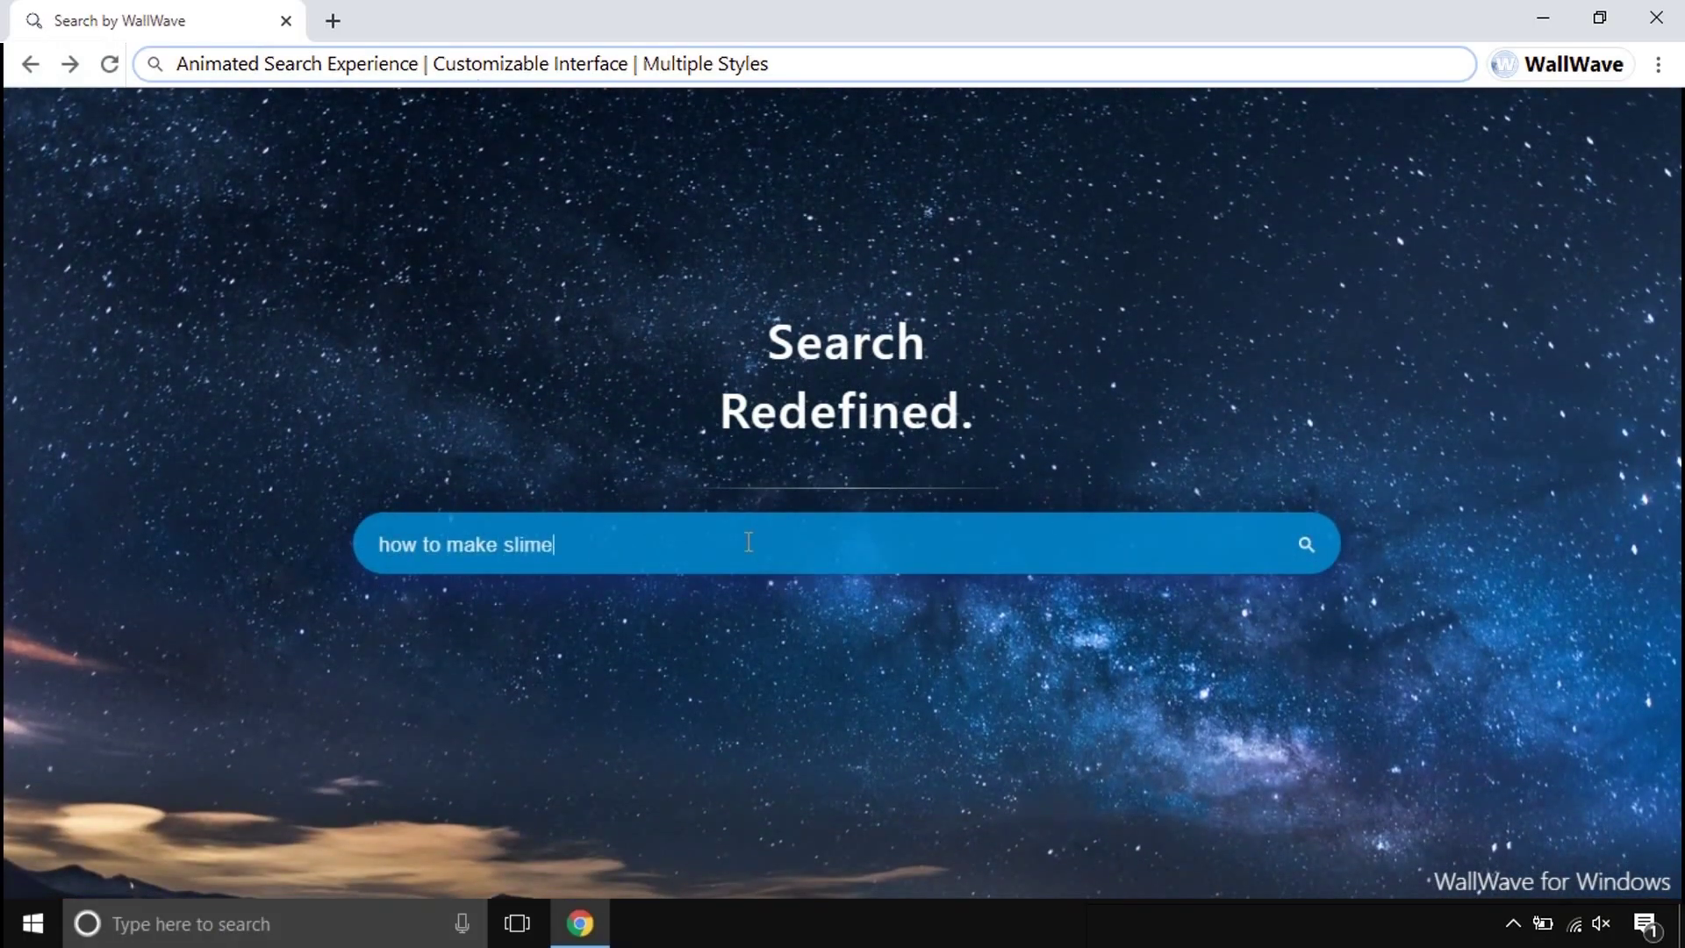
pyautogui.press('Return')
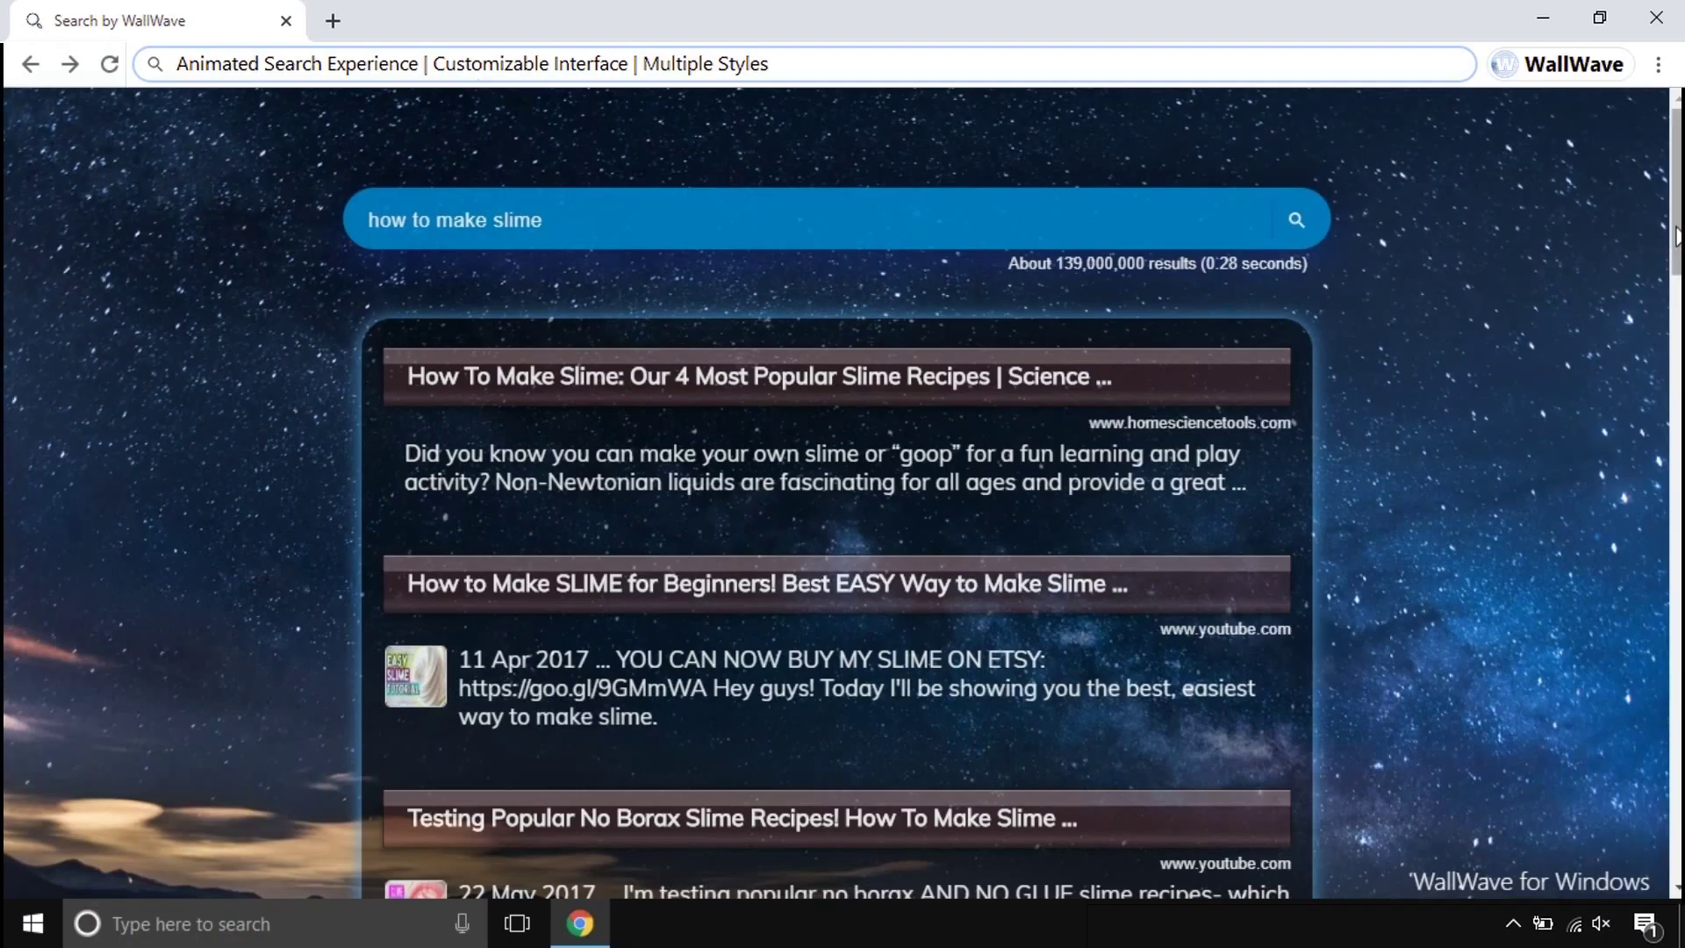
pyautogui.moveTo(1673, 268); pyautogui.dragTo(1667, 878)
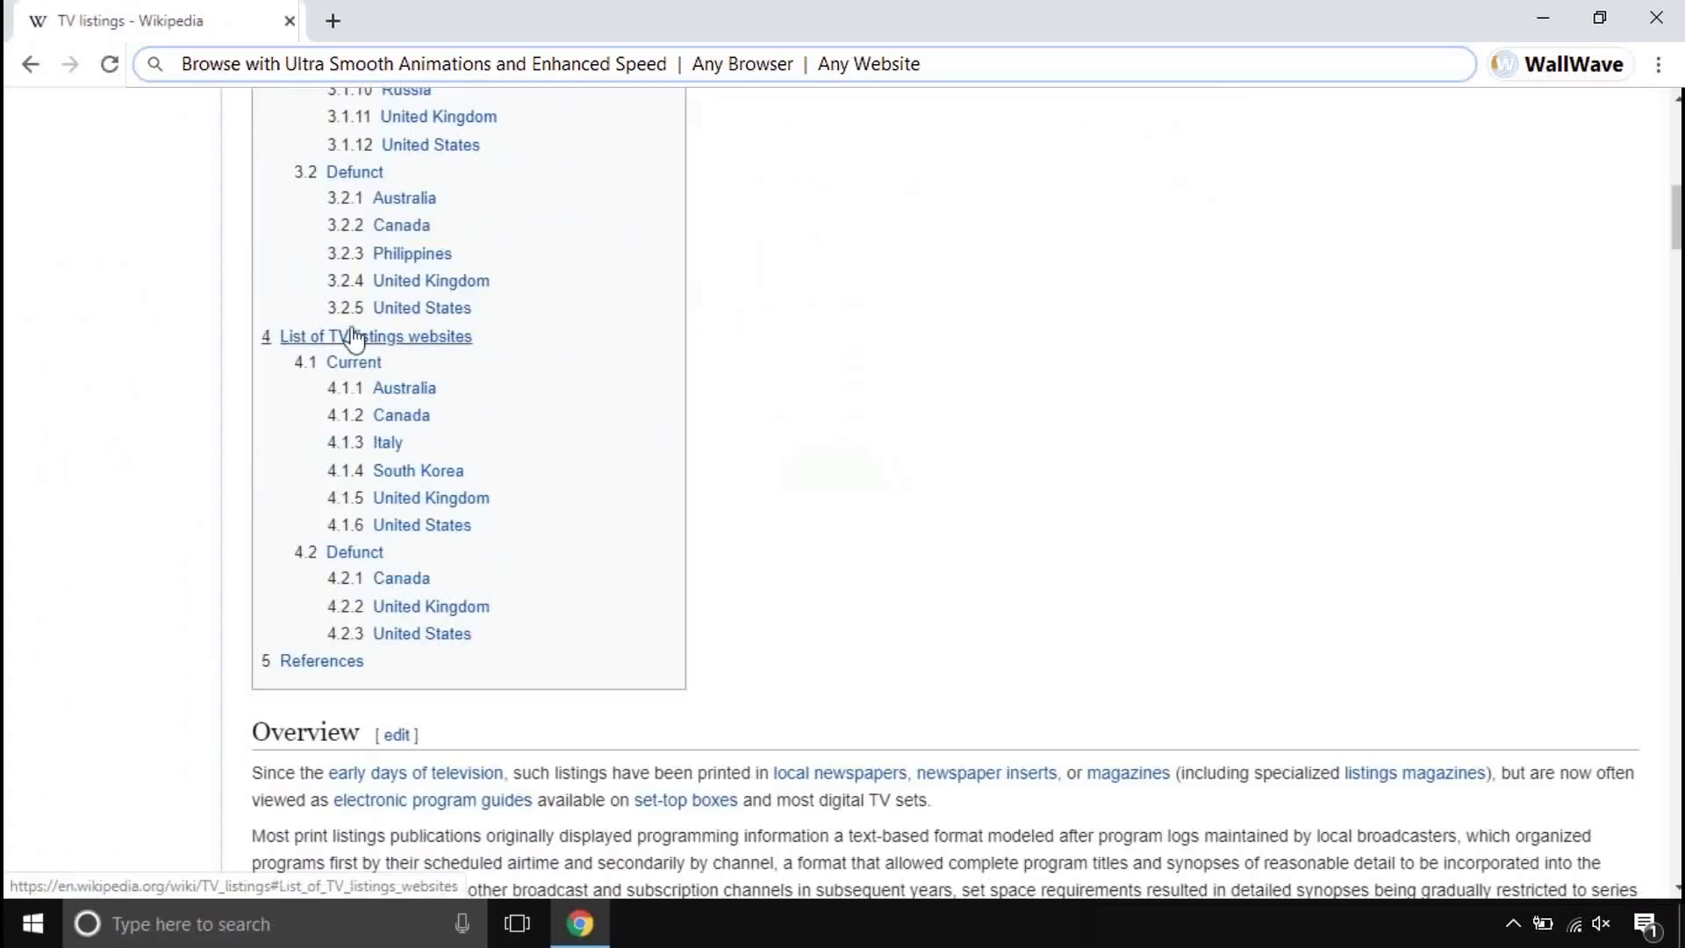
pyautogui.scroll(5, 357, 335)
# Follow linked Wikipedia pages to the Golestan Province and Bahçesaray district articles.
pyautogui.click(86, 510)
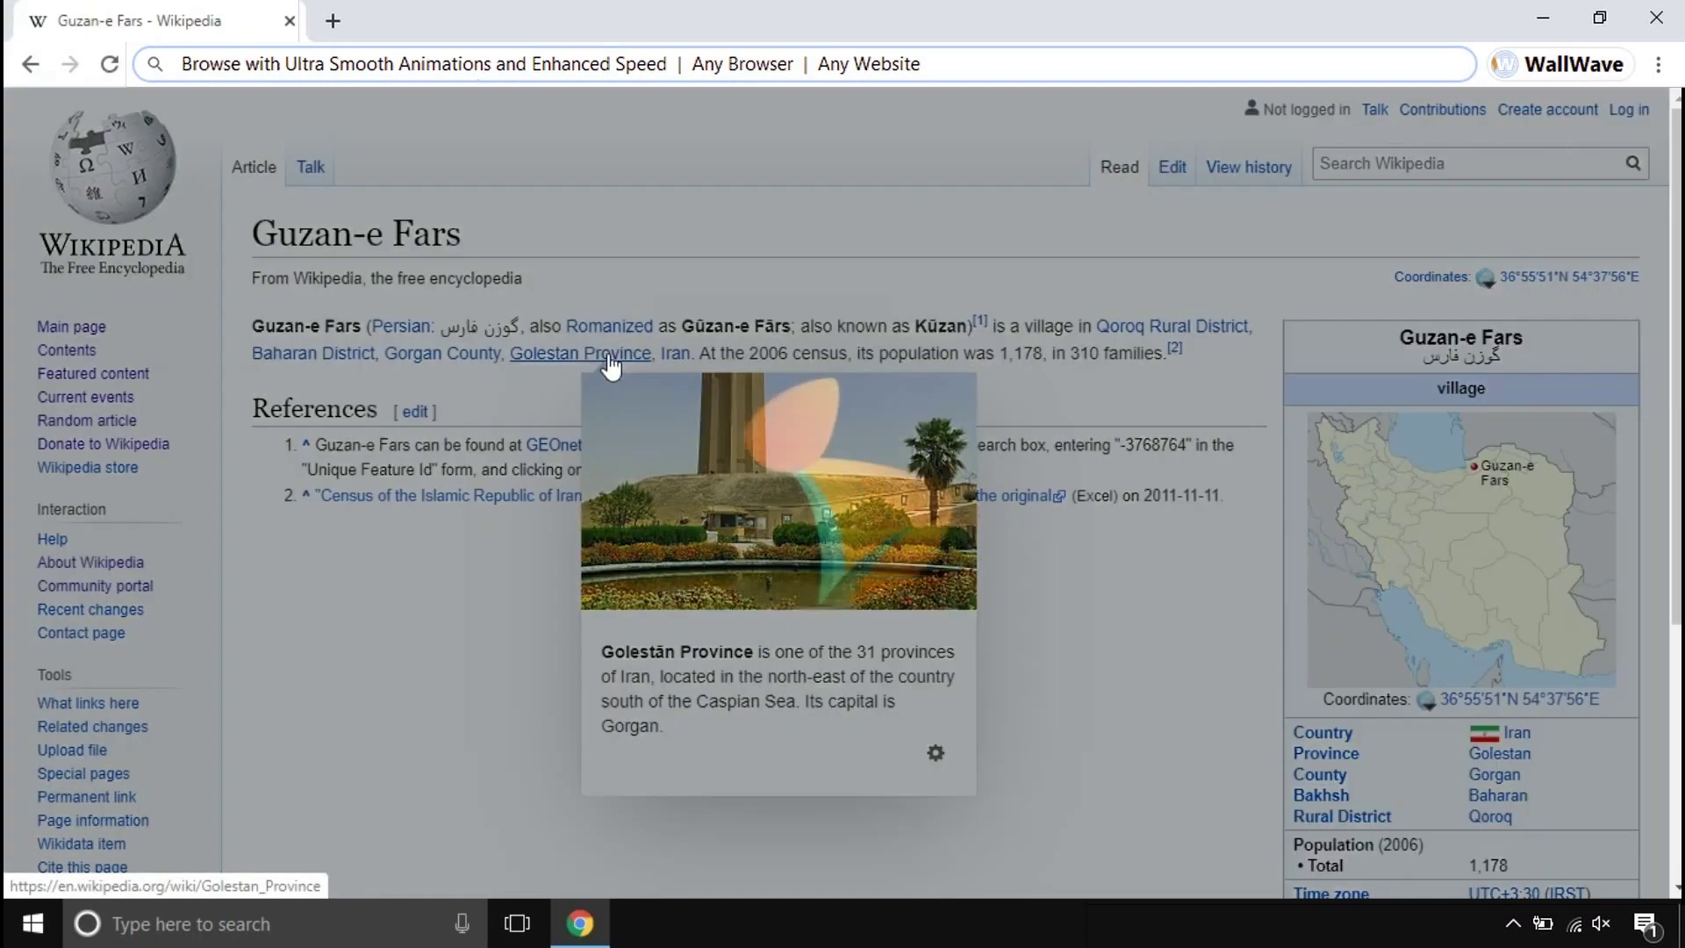
pyautogui.click(612, 360)
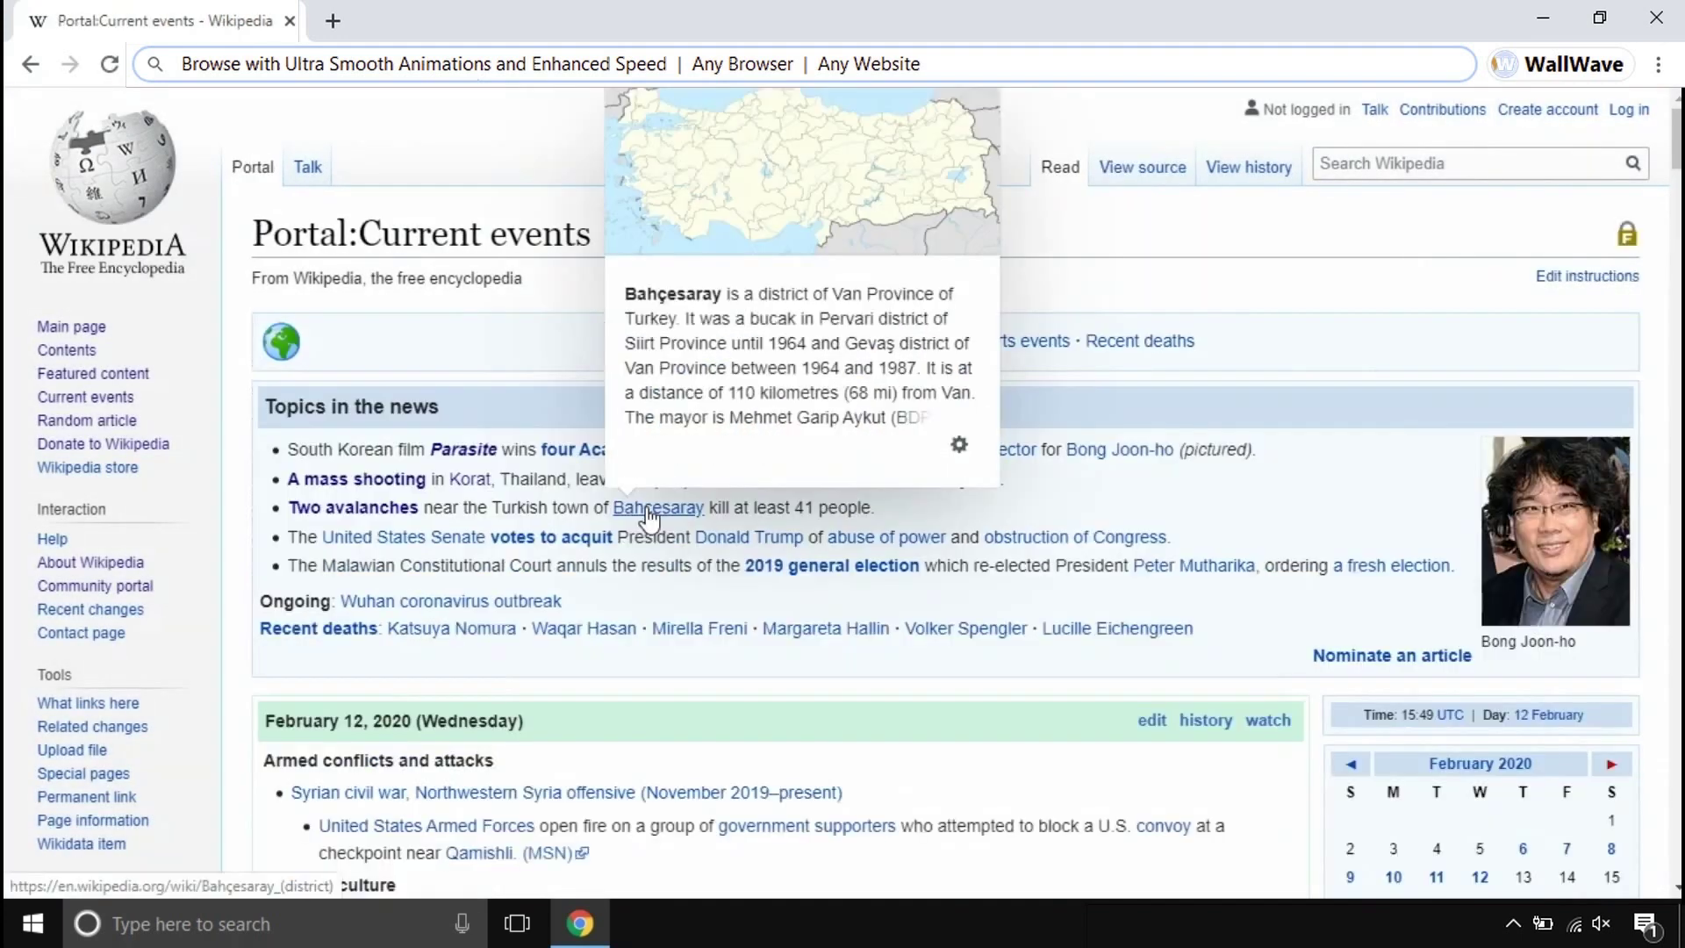
pyautogui.click(649, 511)
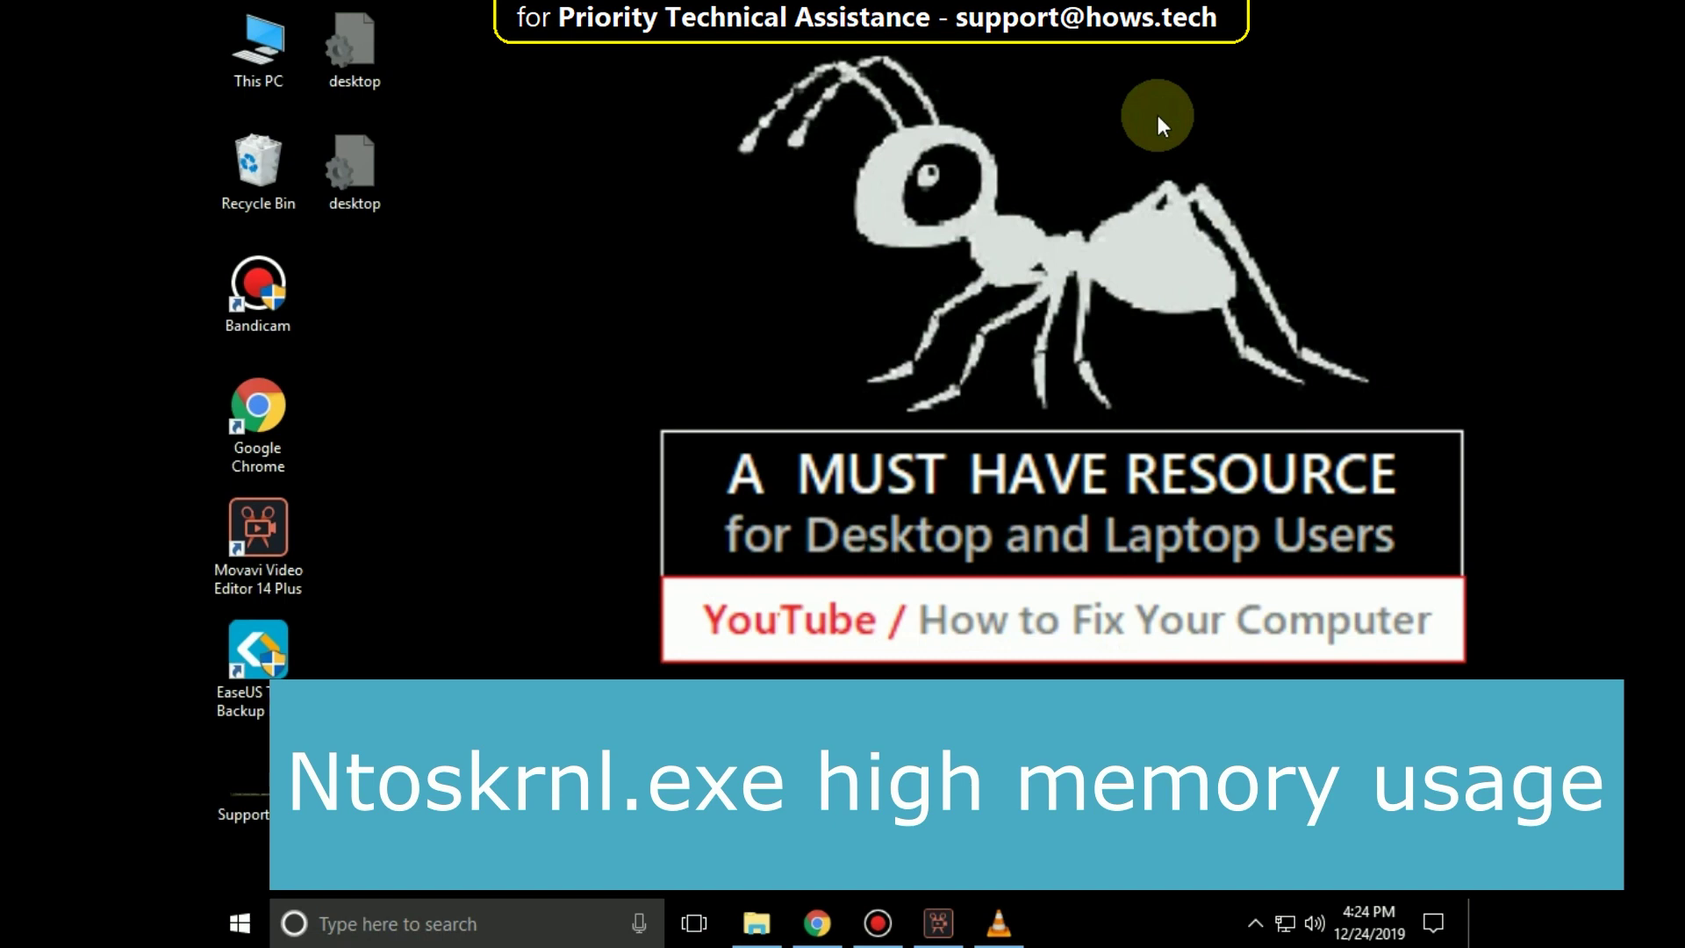
# Run regedit from the Run dialog and select the HKEY_LOCAL_MACHINE hive.
pyautogui.click(339, 923)
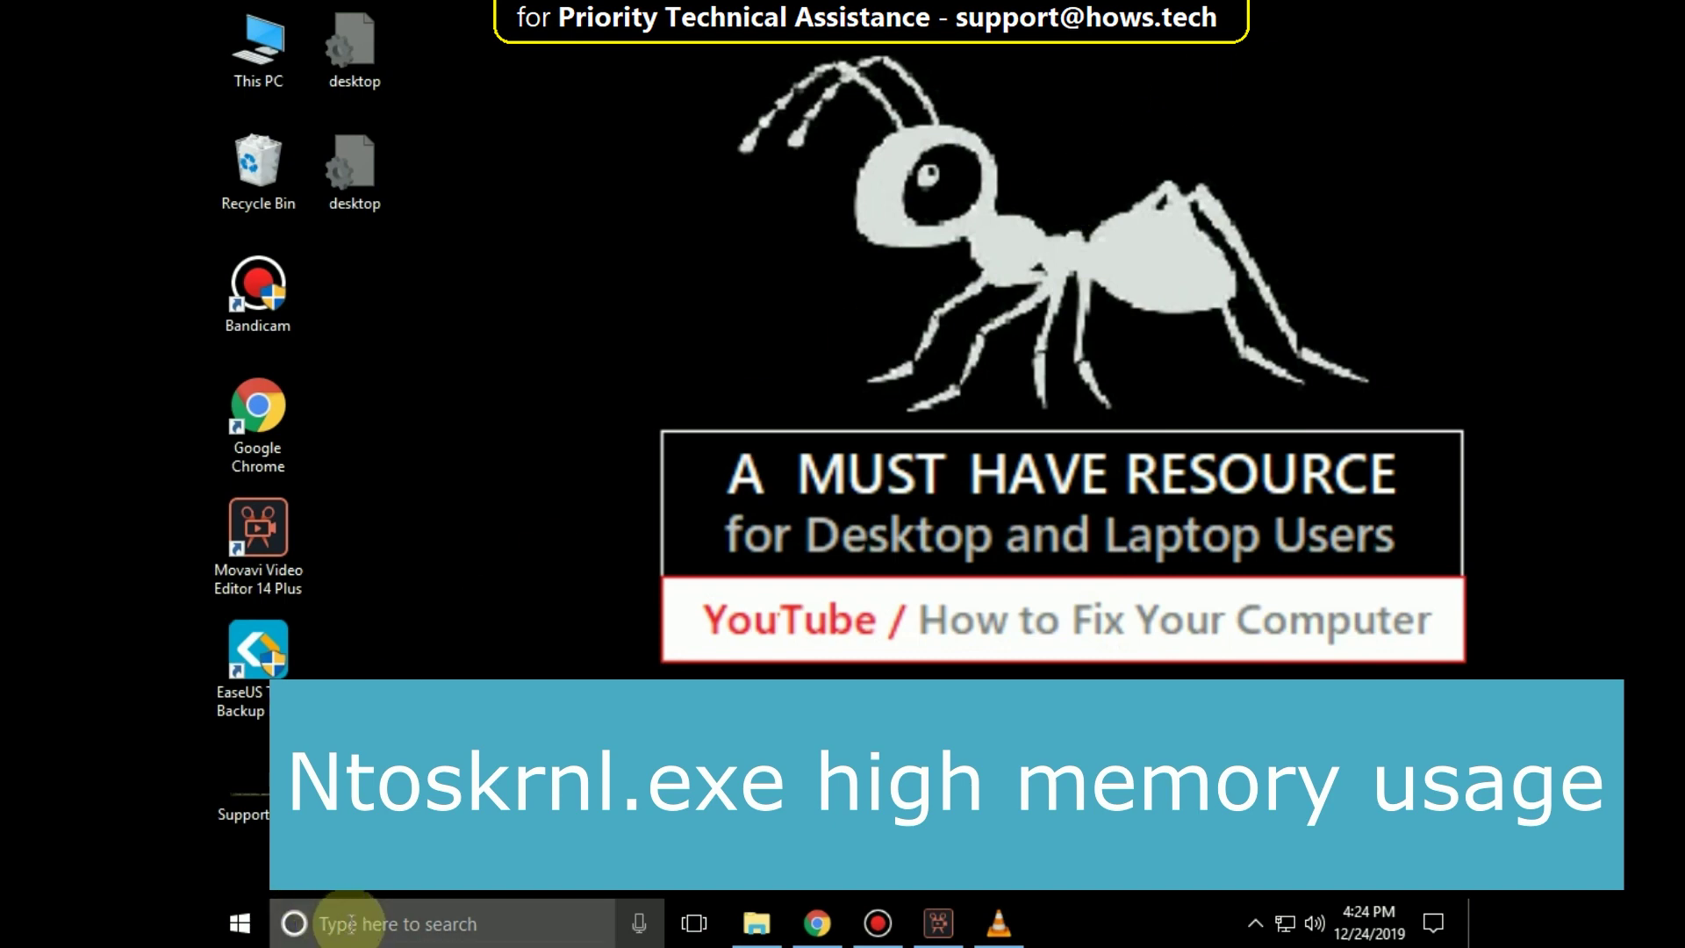
pyautogui.write('run')
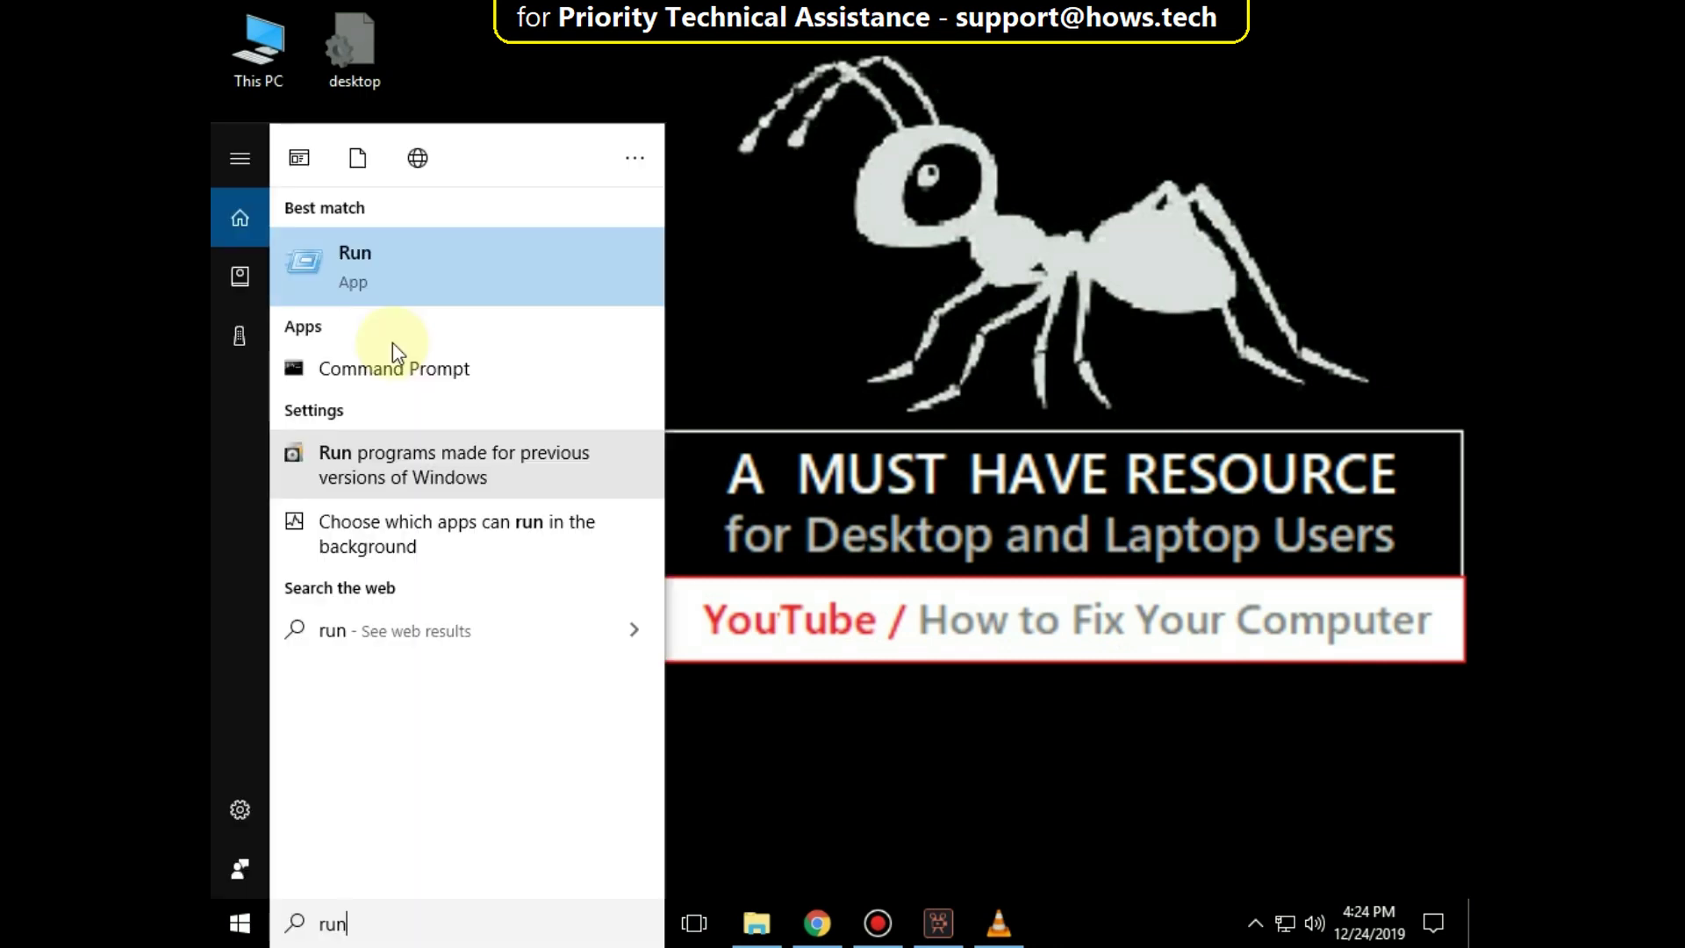
pyautogui.press('Return')
pyautogui.press('BackSpace')
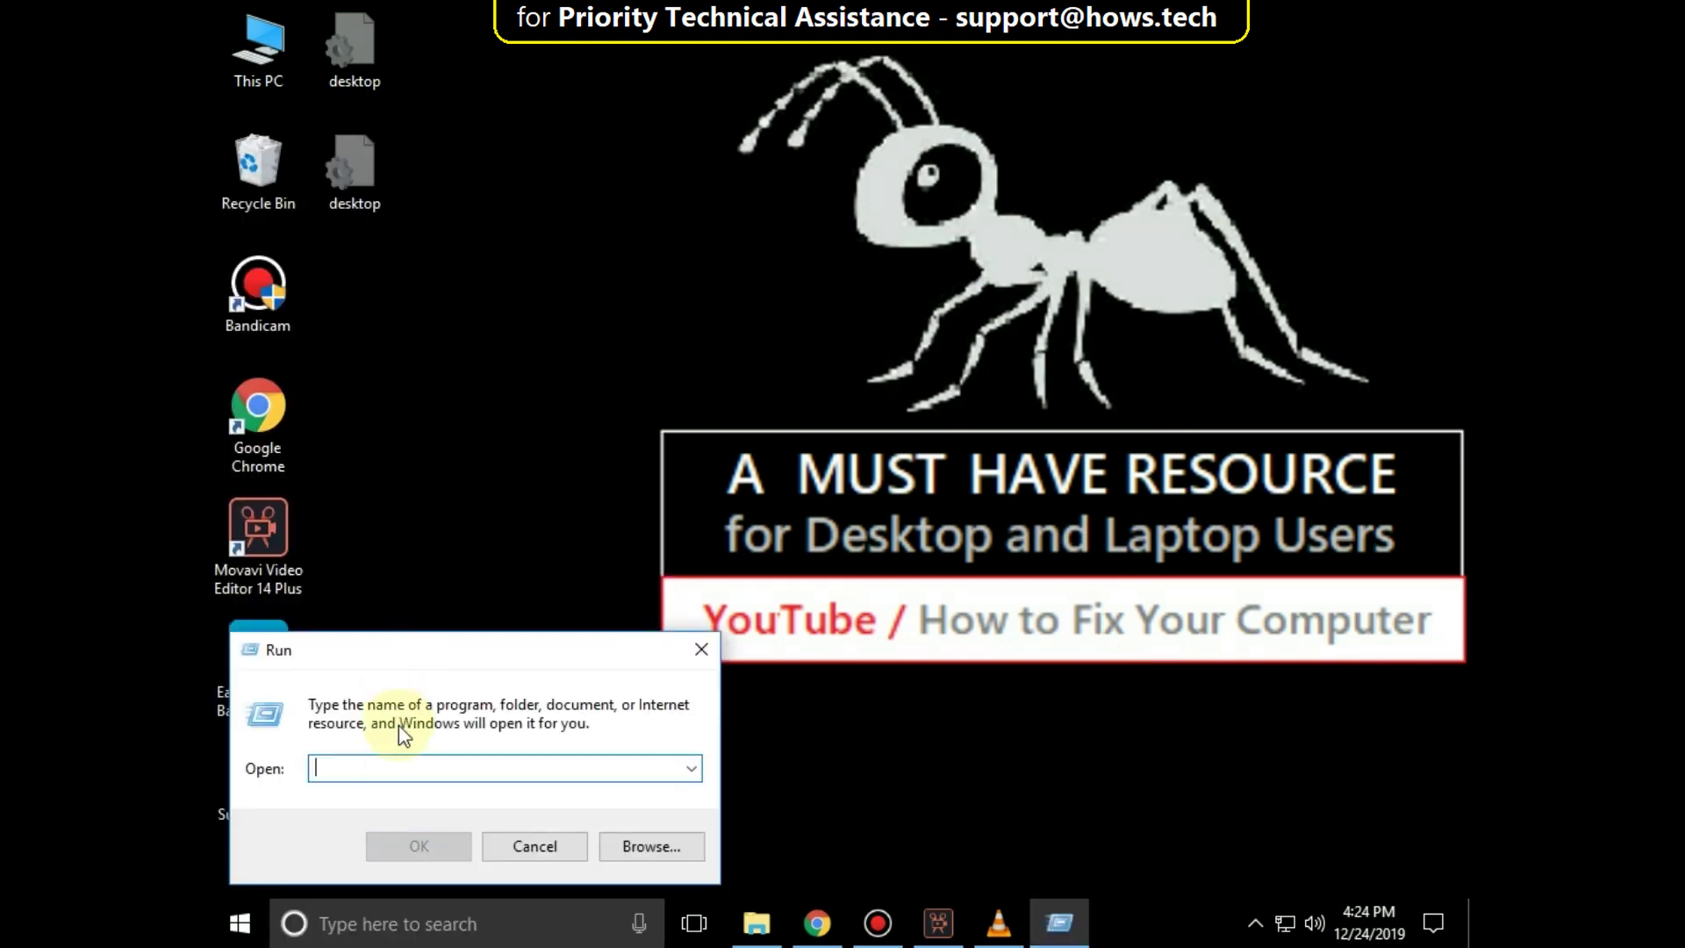
pyautogui.write('regedit')
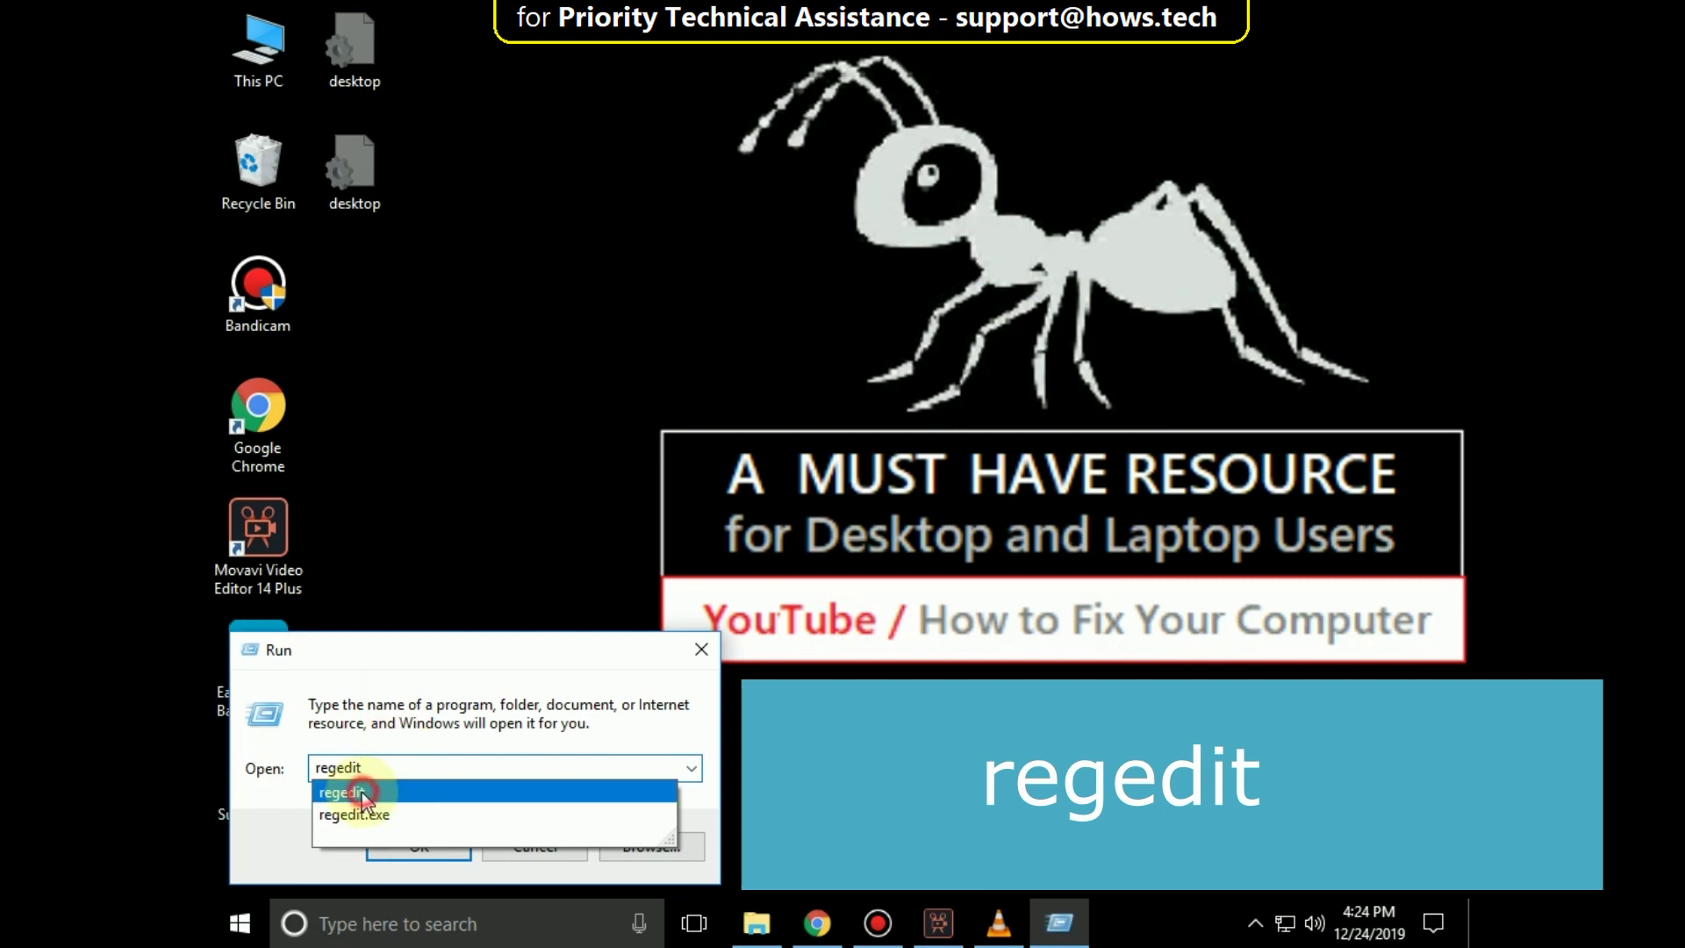
pyautogui.click(357, 793)
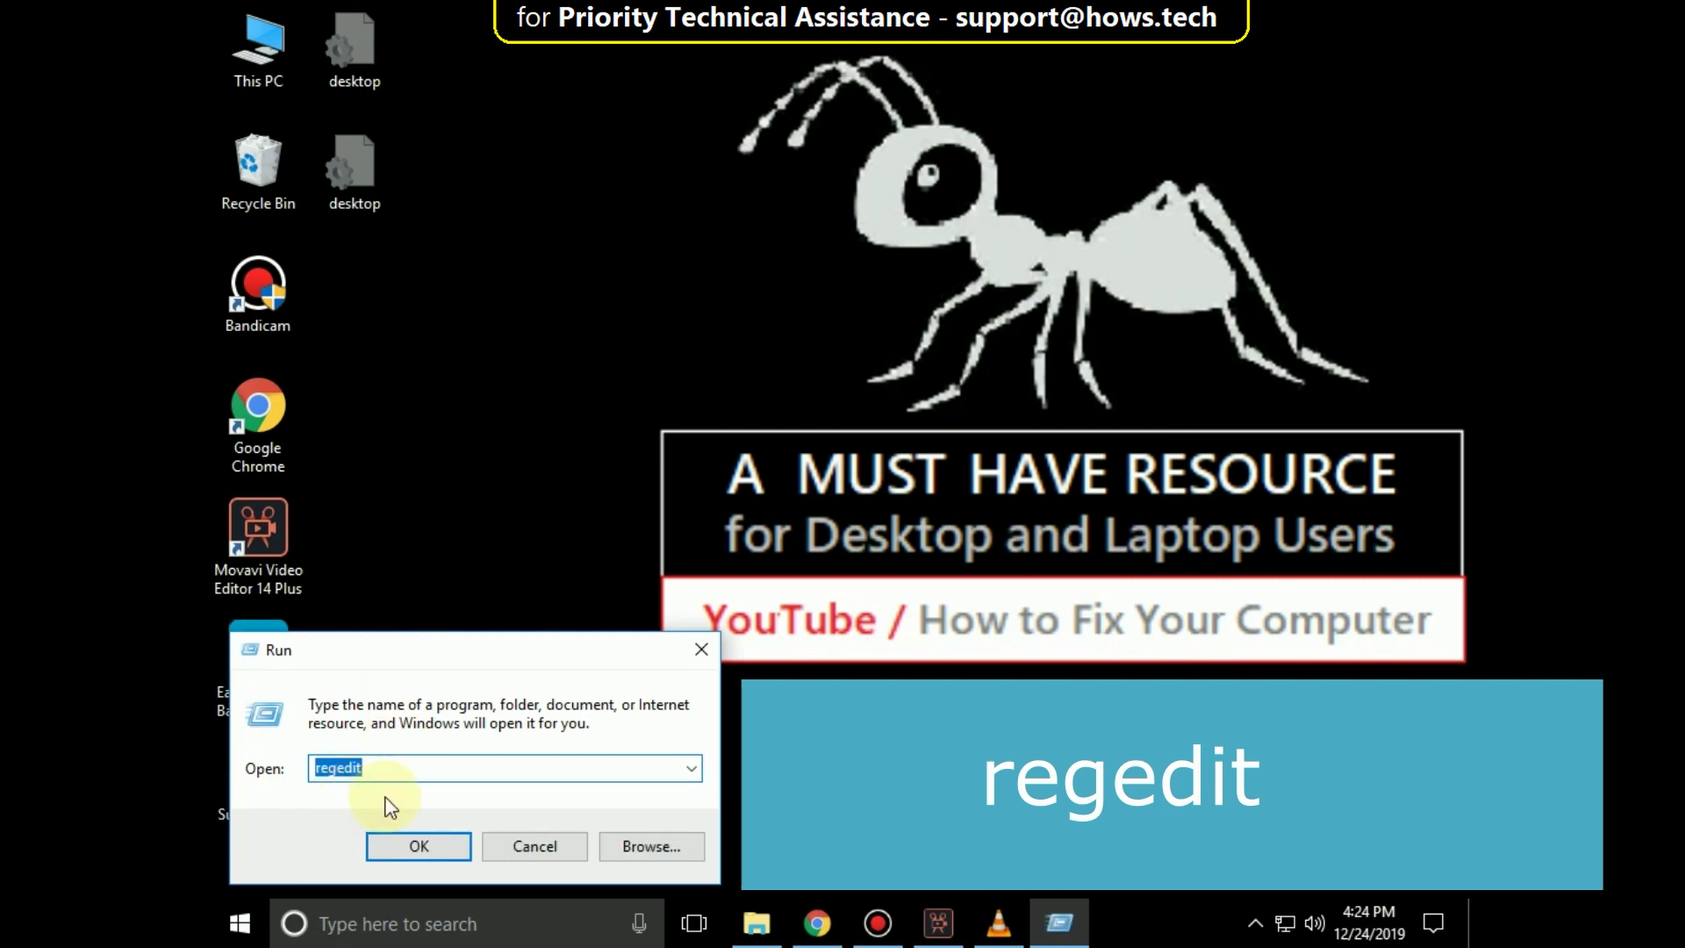
pyautogui.click(408, 845)
pyautogui.click(328, 158)
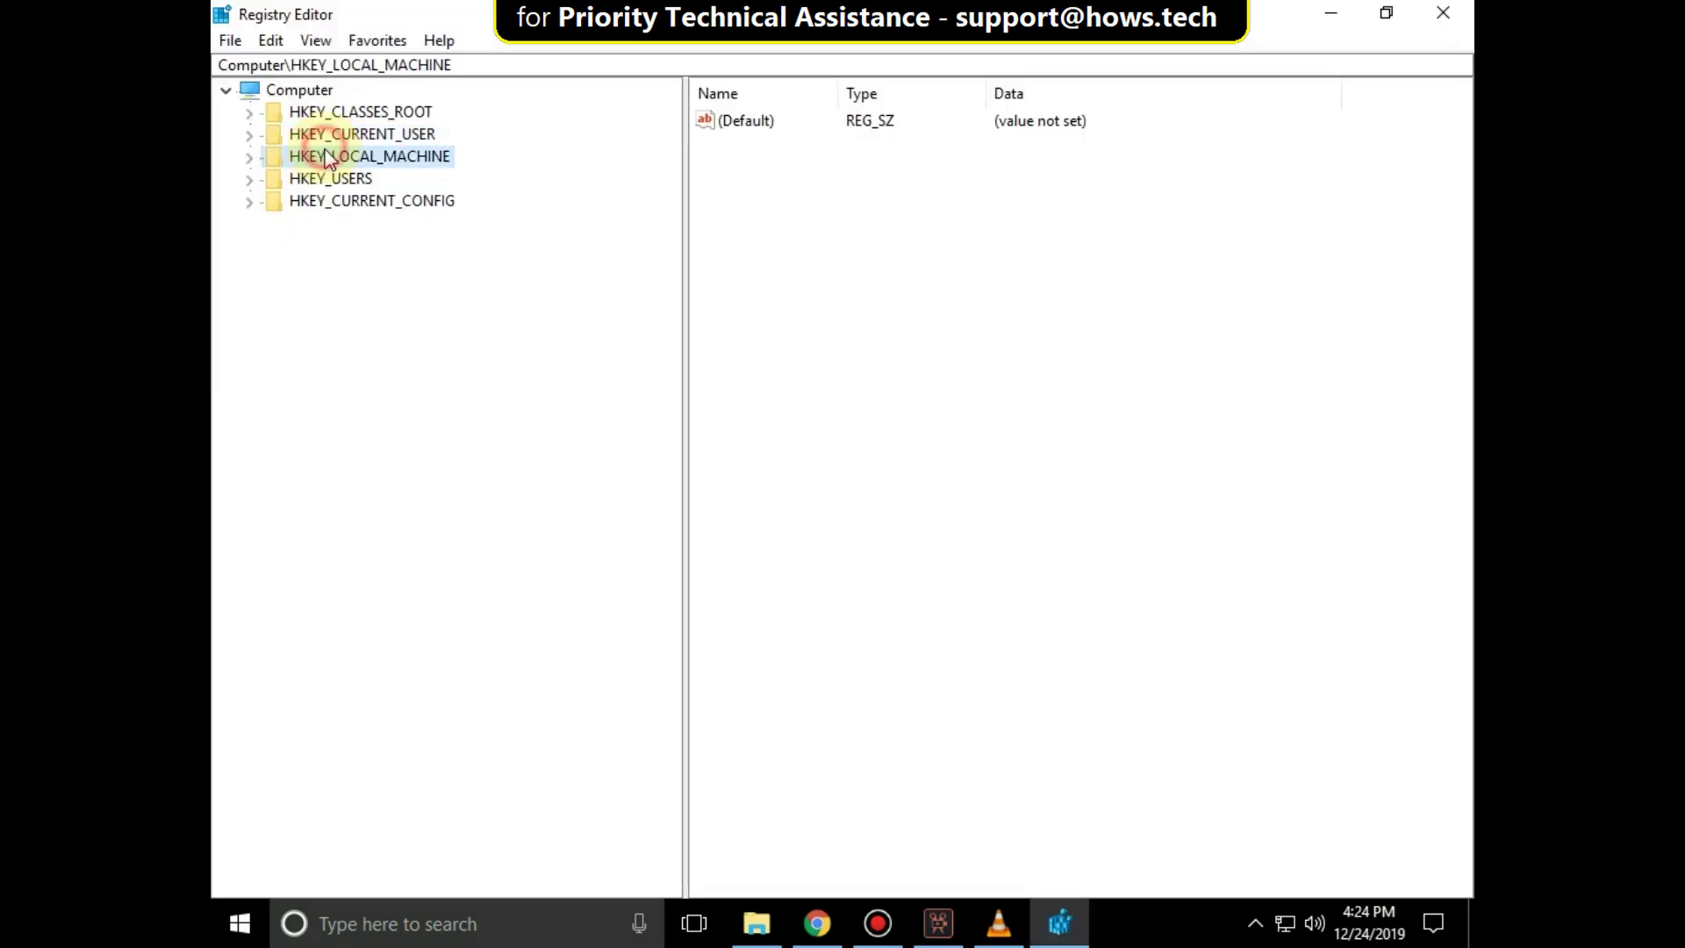
# Navigate to HKLM\SYSTEM\CurrentControlSet\Control\Session Manager\Memory Management in Registry Editor.
pyautogui.click(248, 158)
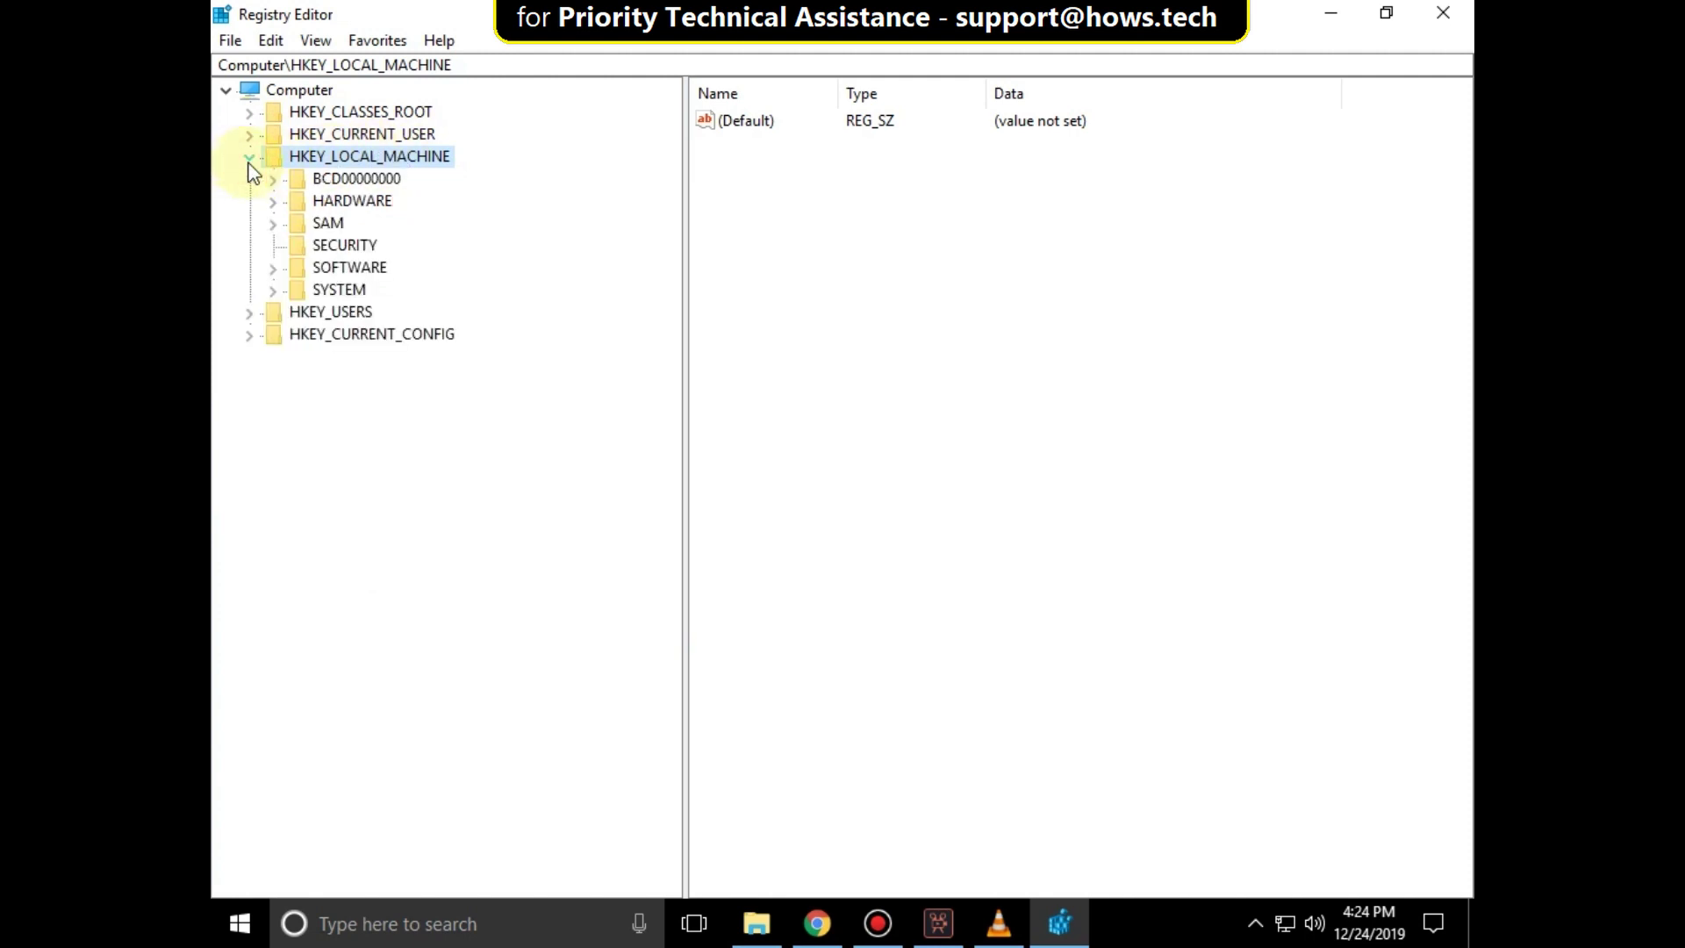
pyautogui.click(323, 290)
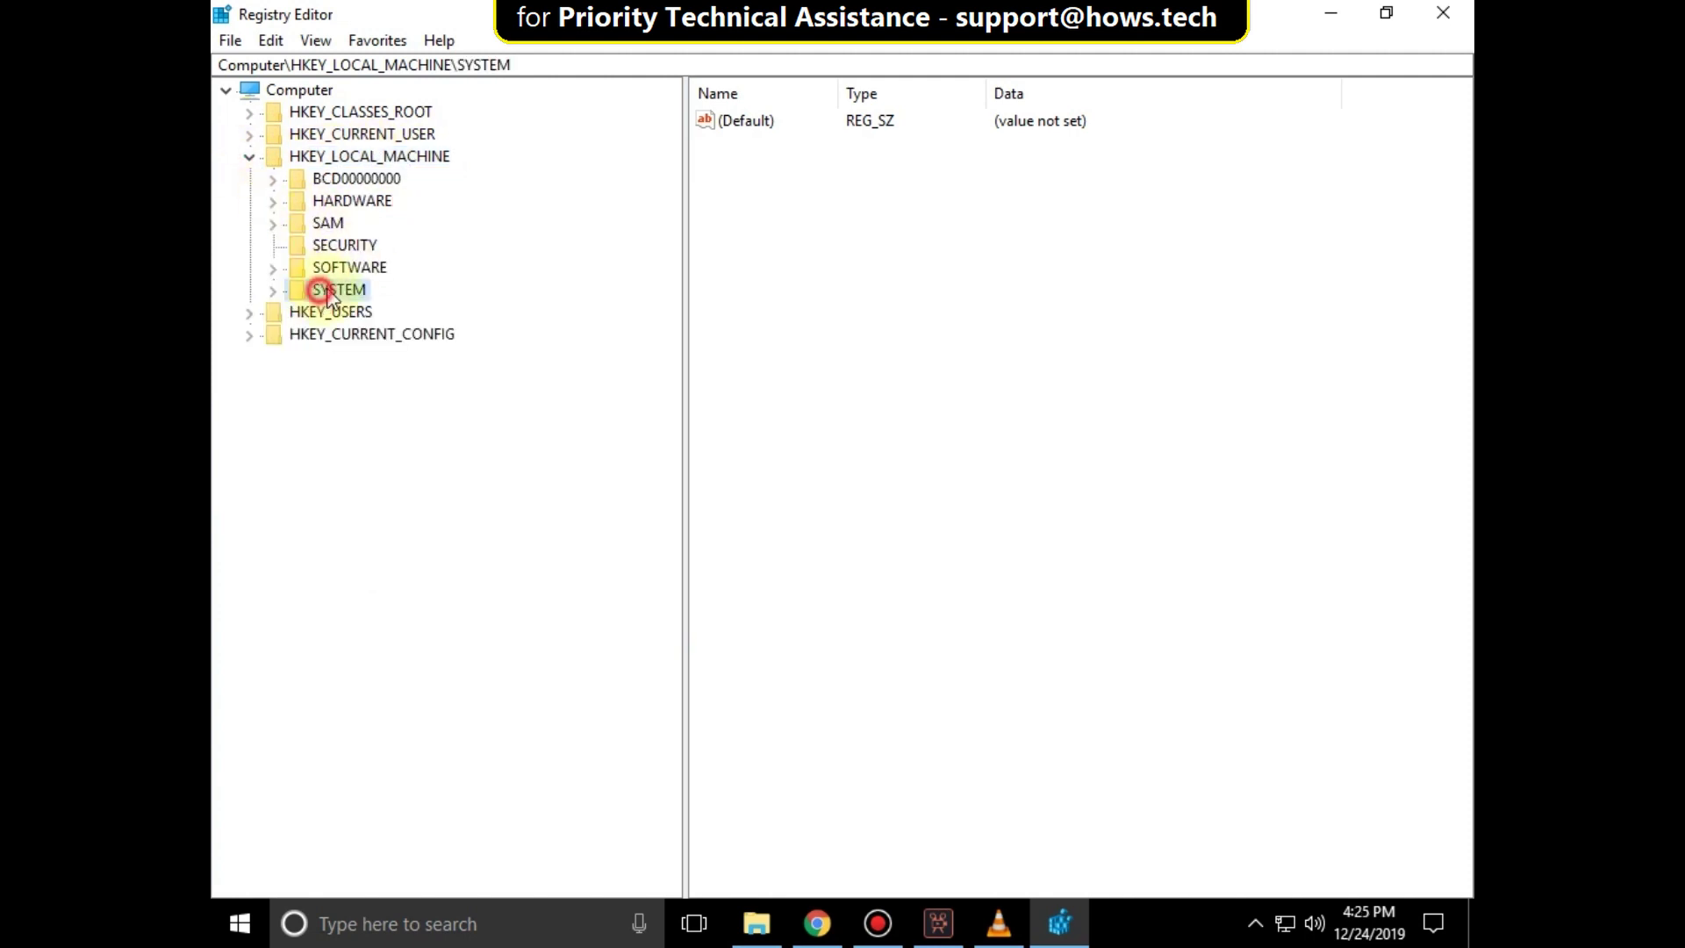
pyautogui.click(273, 291)
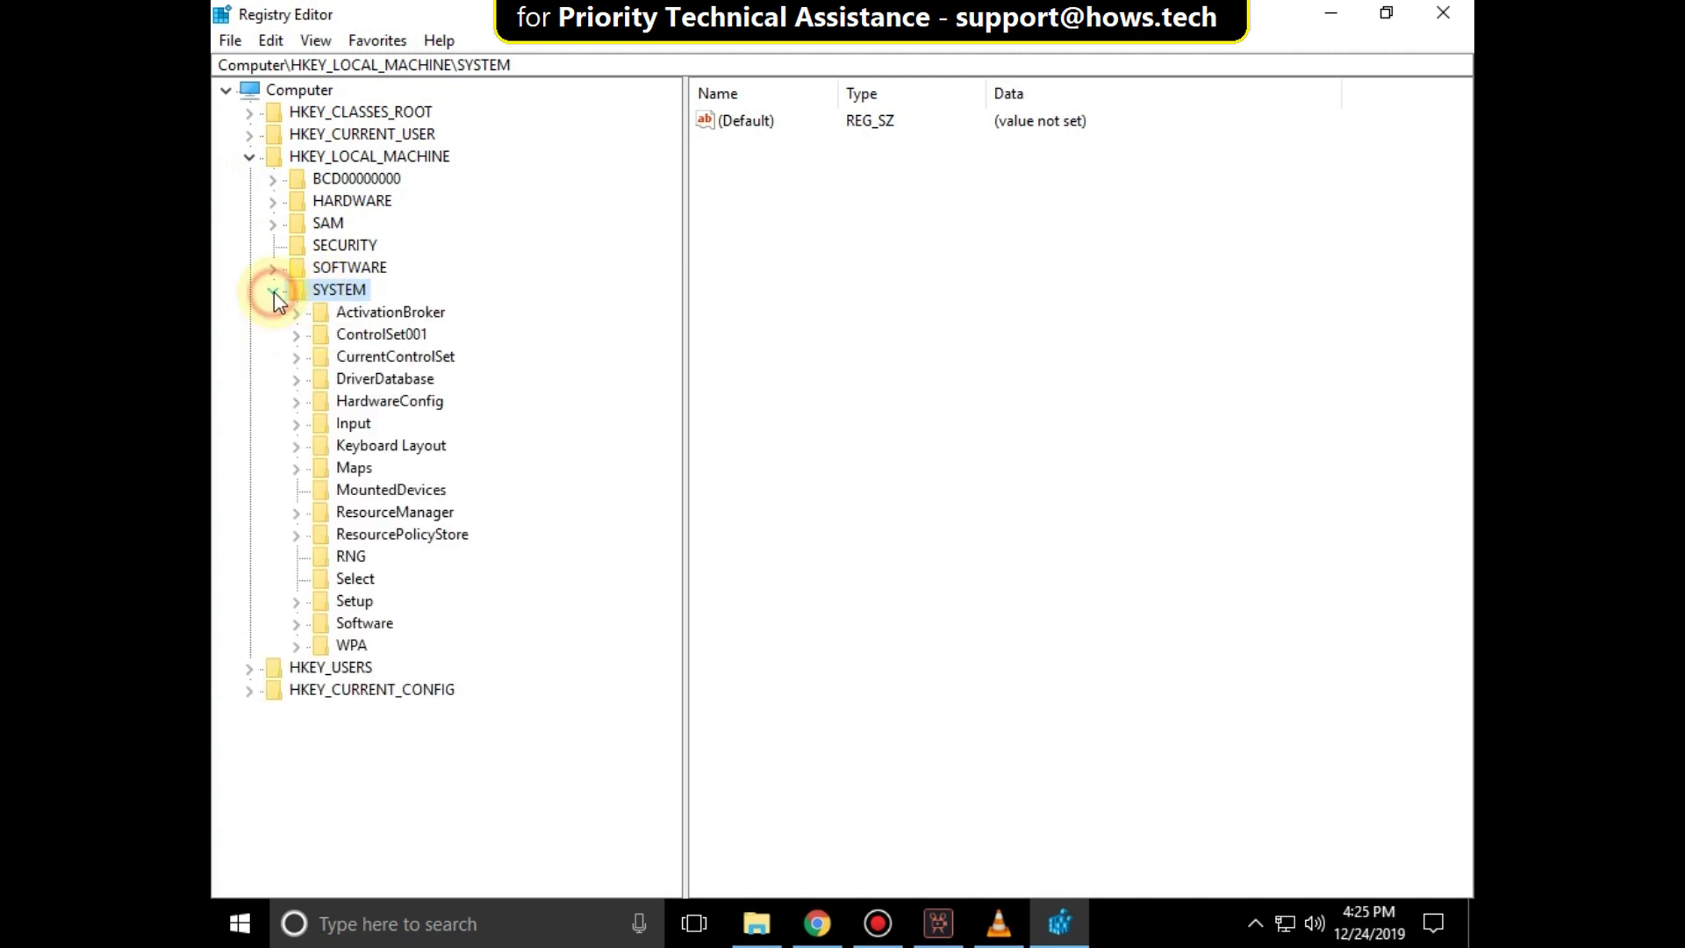
pyautogui.click(365, 356)
pyautogui.click(296, 358)
pyautogui.click(372, 377)
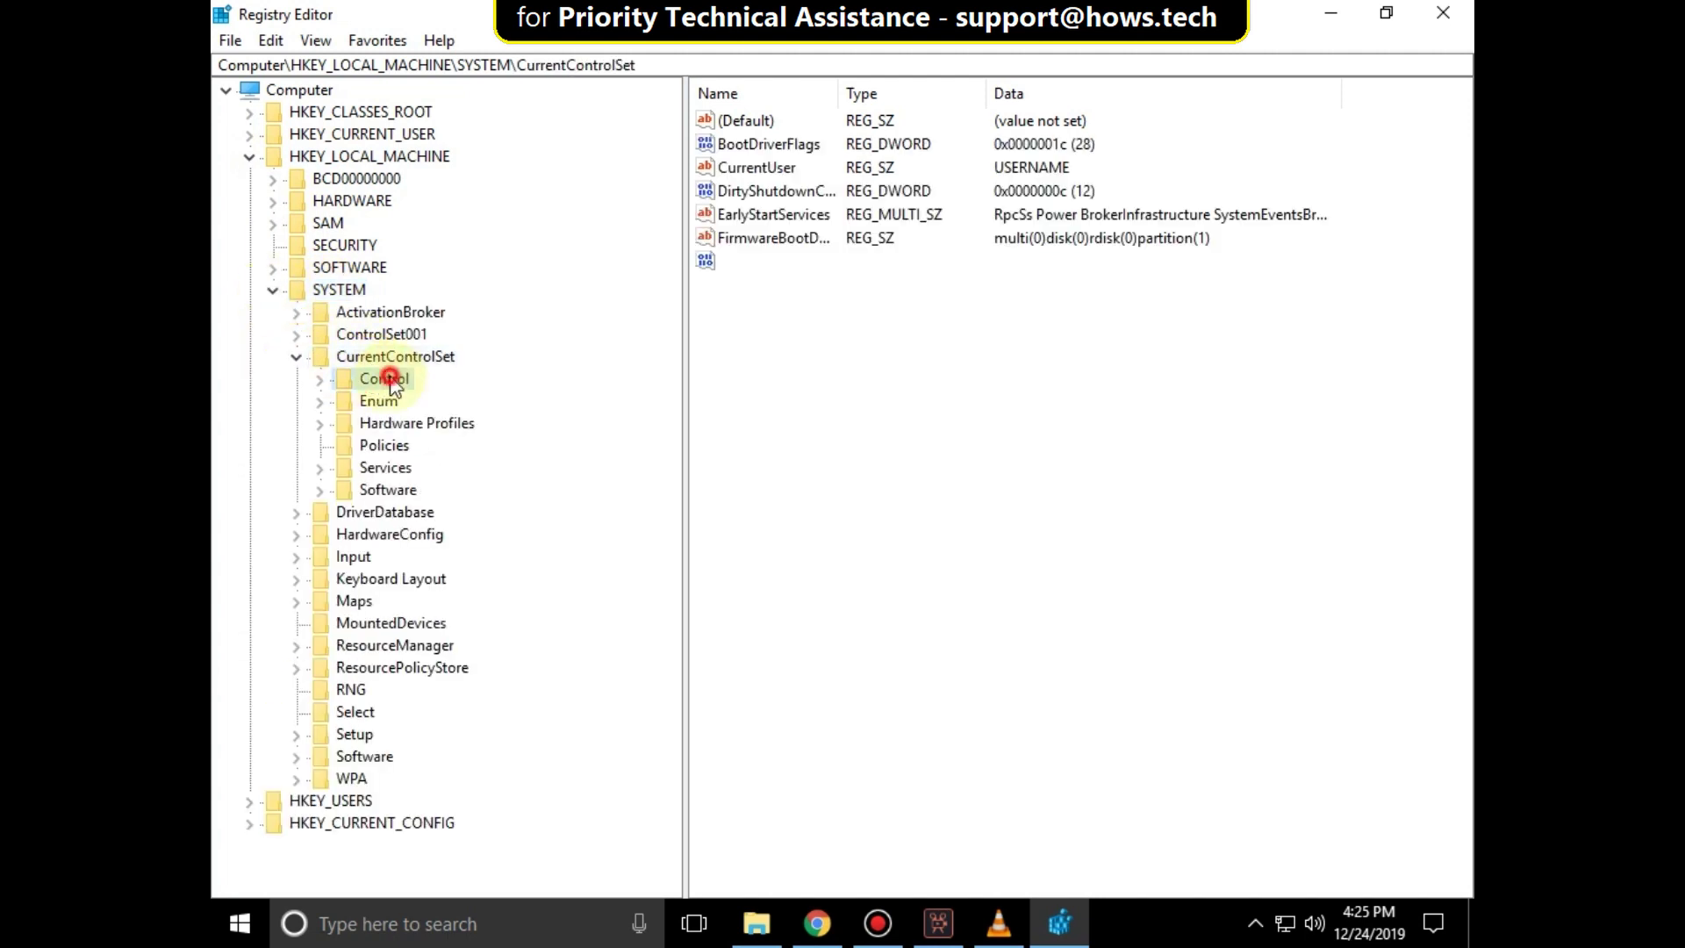
pyautogui.click(318, 379)
pyautogui.moveTo(666, 224); pyautogui.dragTo(672, 554)
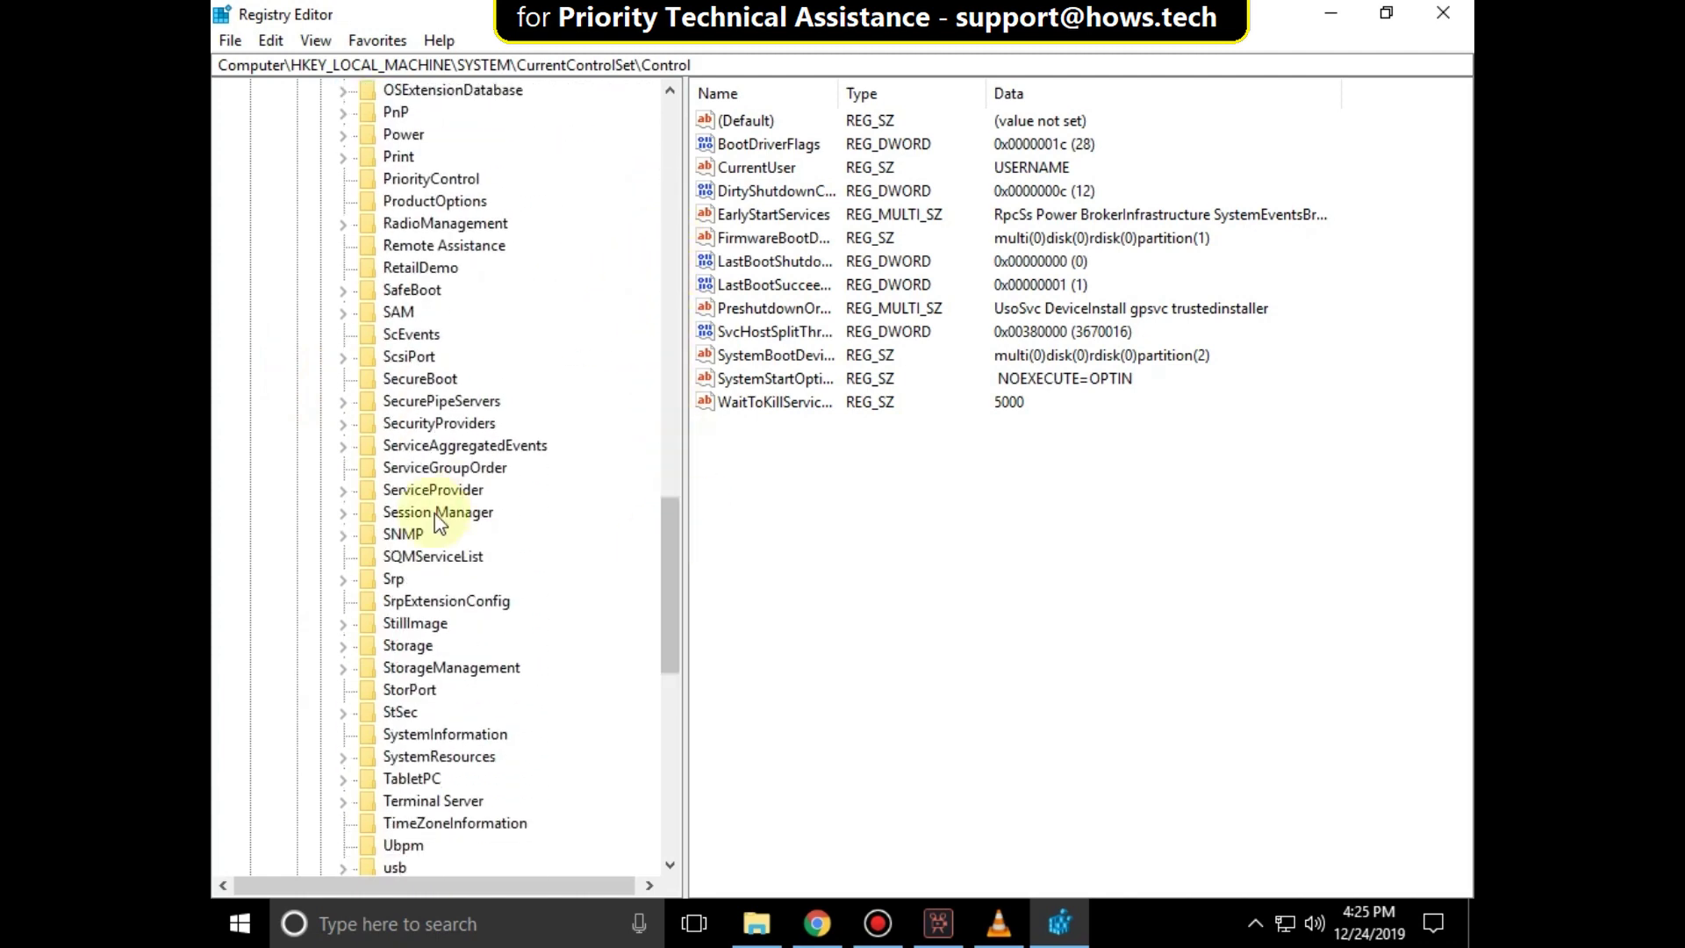
pyautogui.click(436, 514)
pyautogui.click(343, 512)
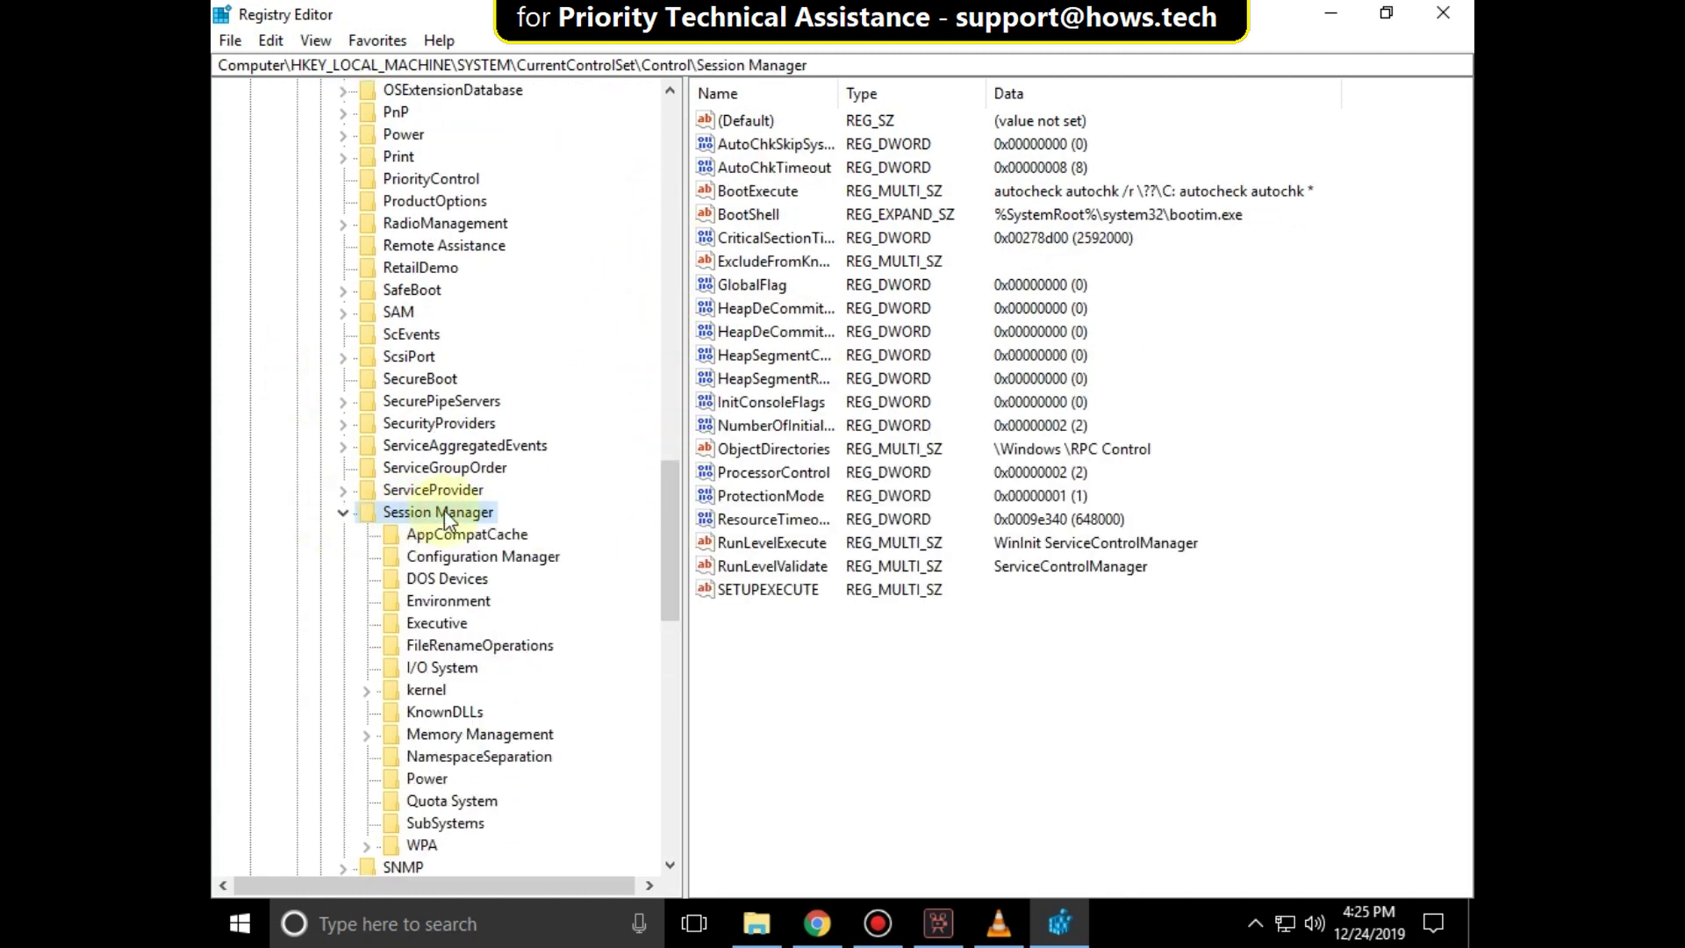
pyautogui.scroll(-2, 544, 575)
pyautogui.click(492, 601)
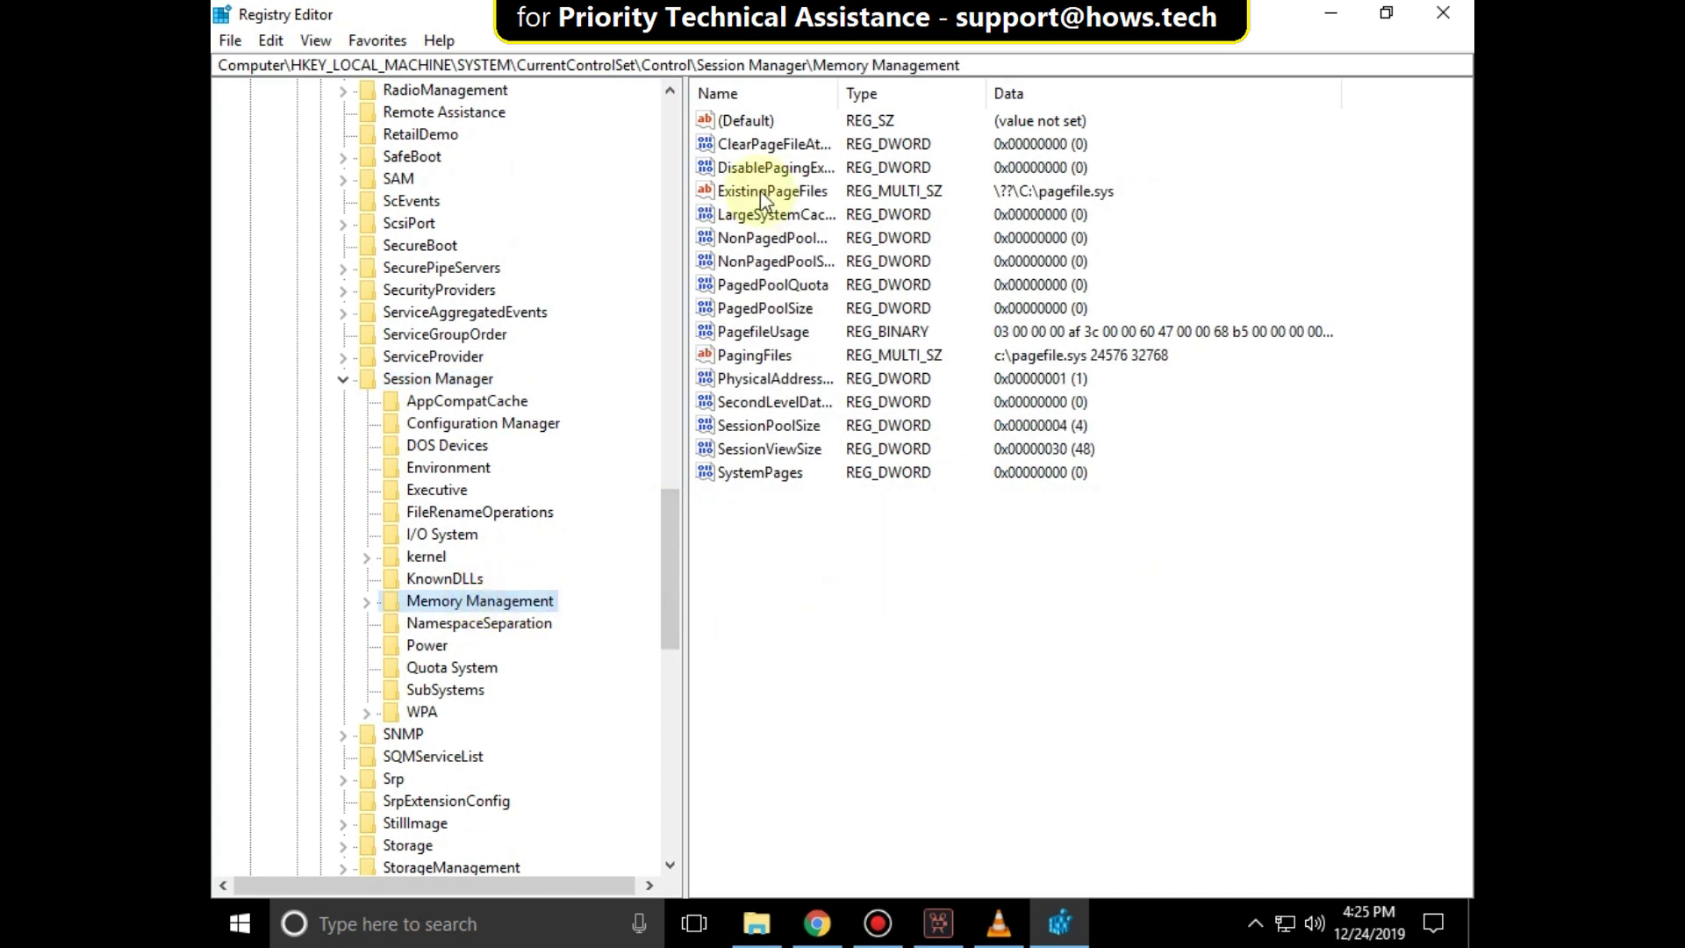
# Change ClearPageFileAtShutdown from 0 to 1 and return to the desktop.
pyautogui.rightClick(776, 146)
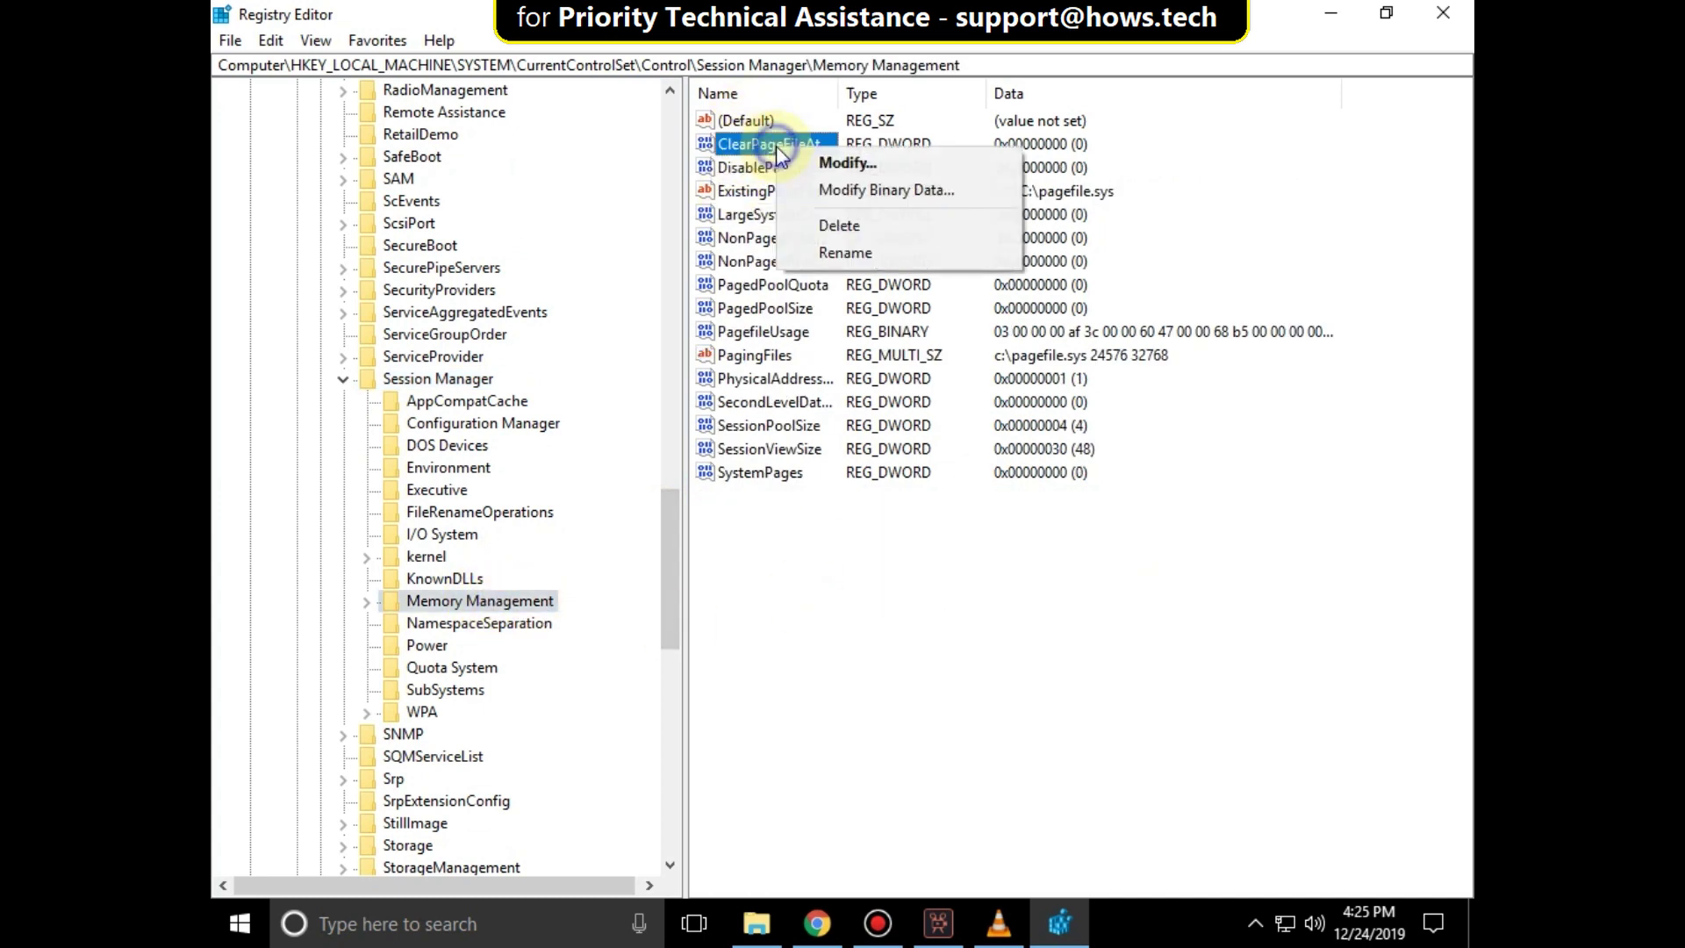
pyautogui.click(847, 163)
pyautogui.press('BackSpace')
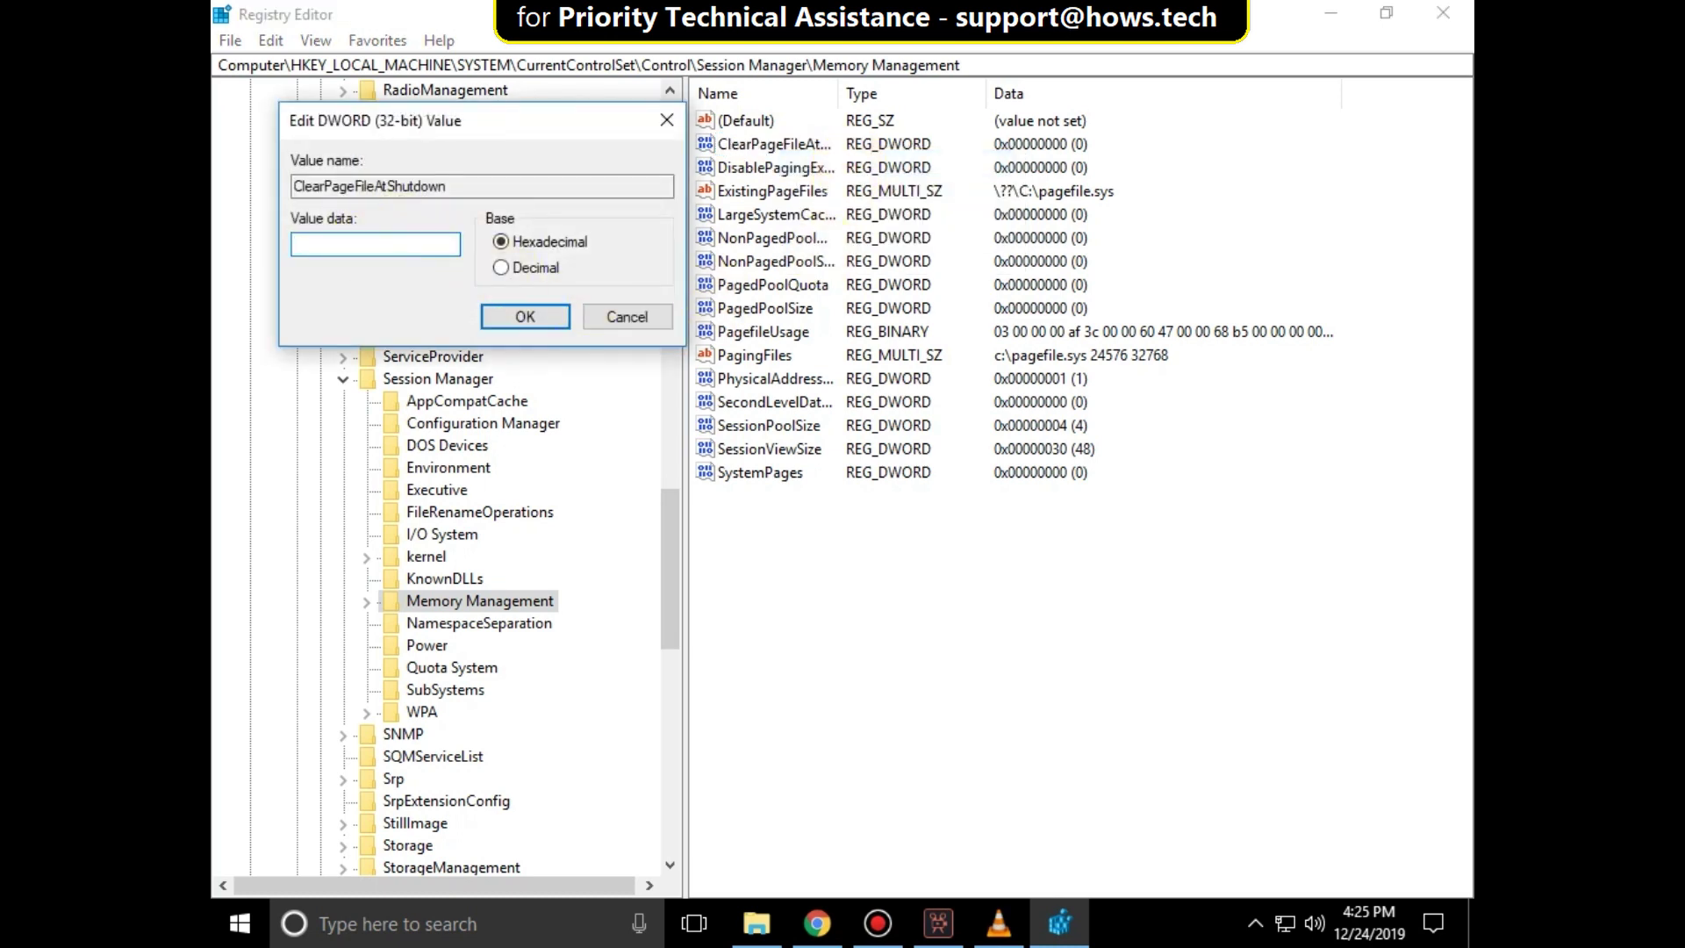
pyautogui.press('Return')
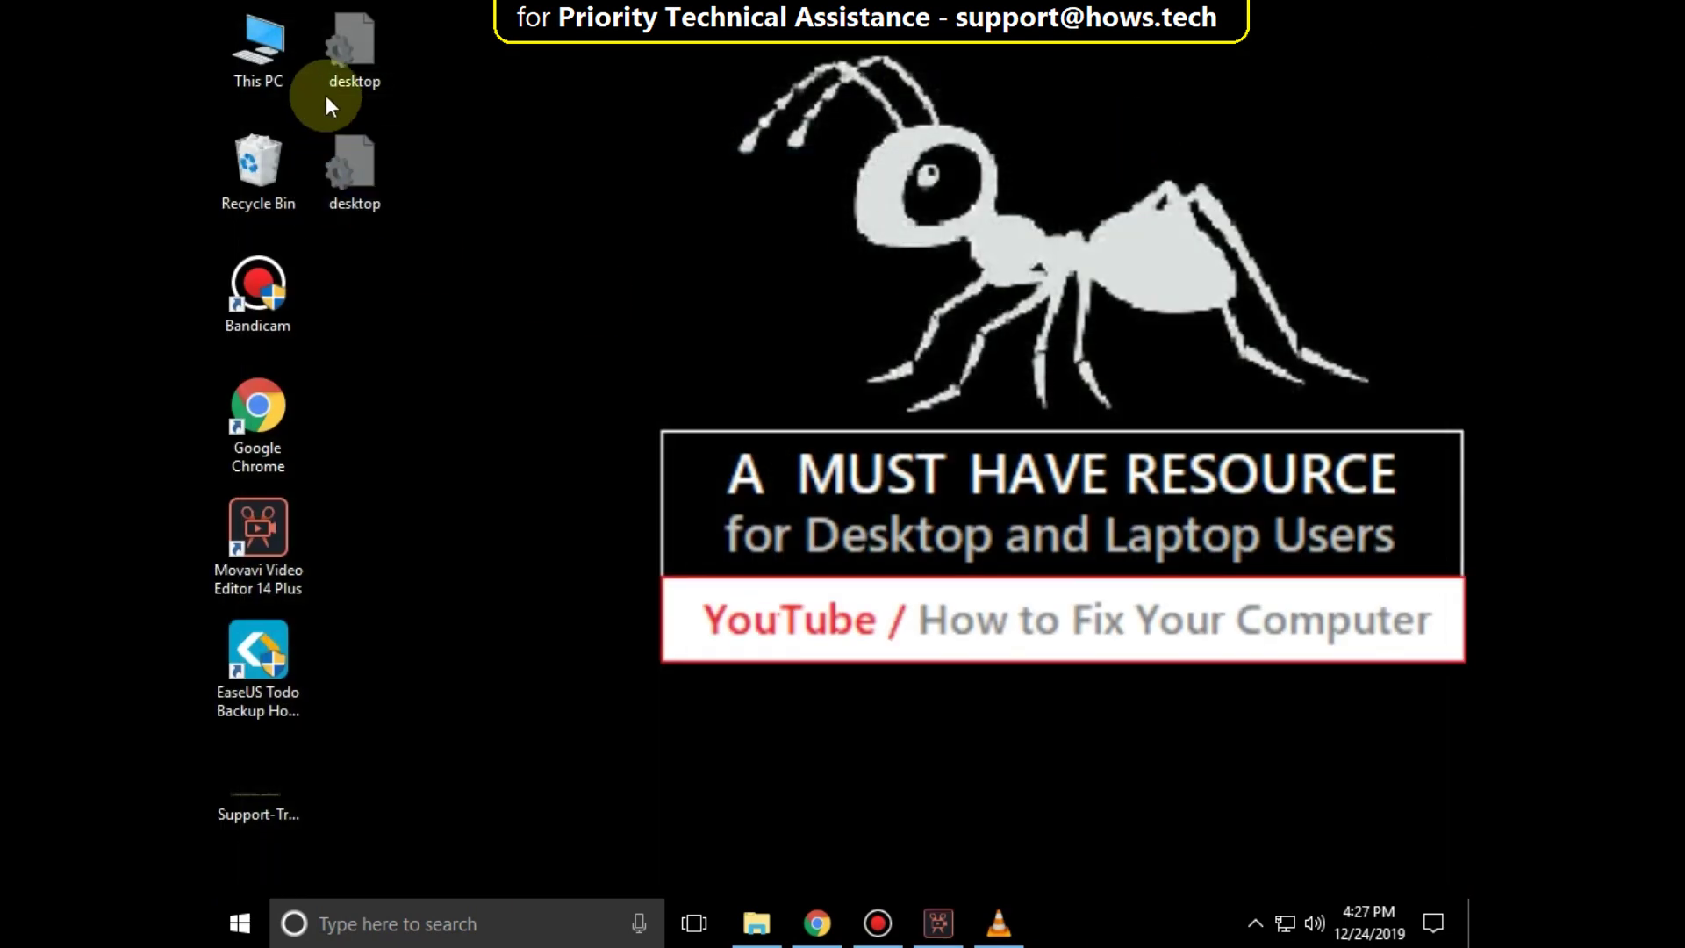
pyautogui.click(258, 51)
# Set This PC's visual effects to Adjust for best performance, apply, and close all windows.
pyautogui.rightClick(255, 44)
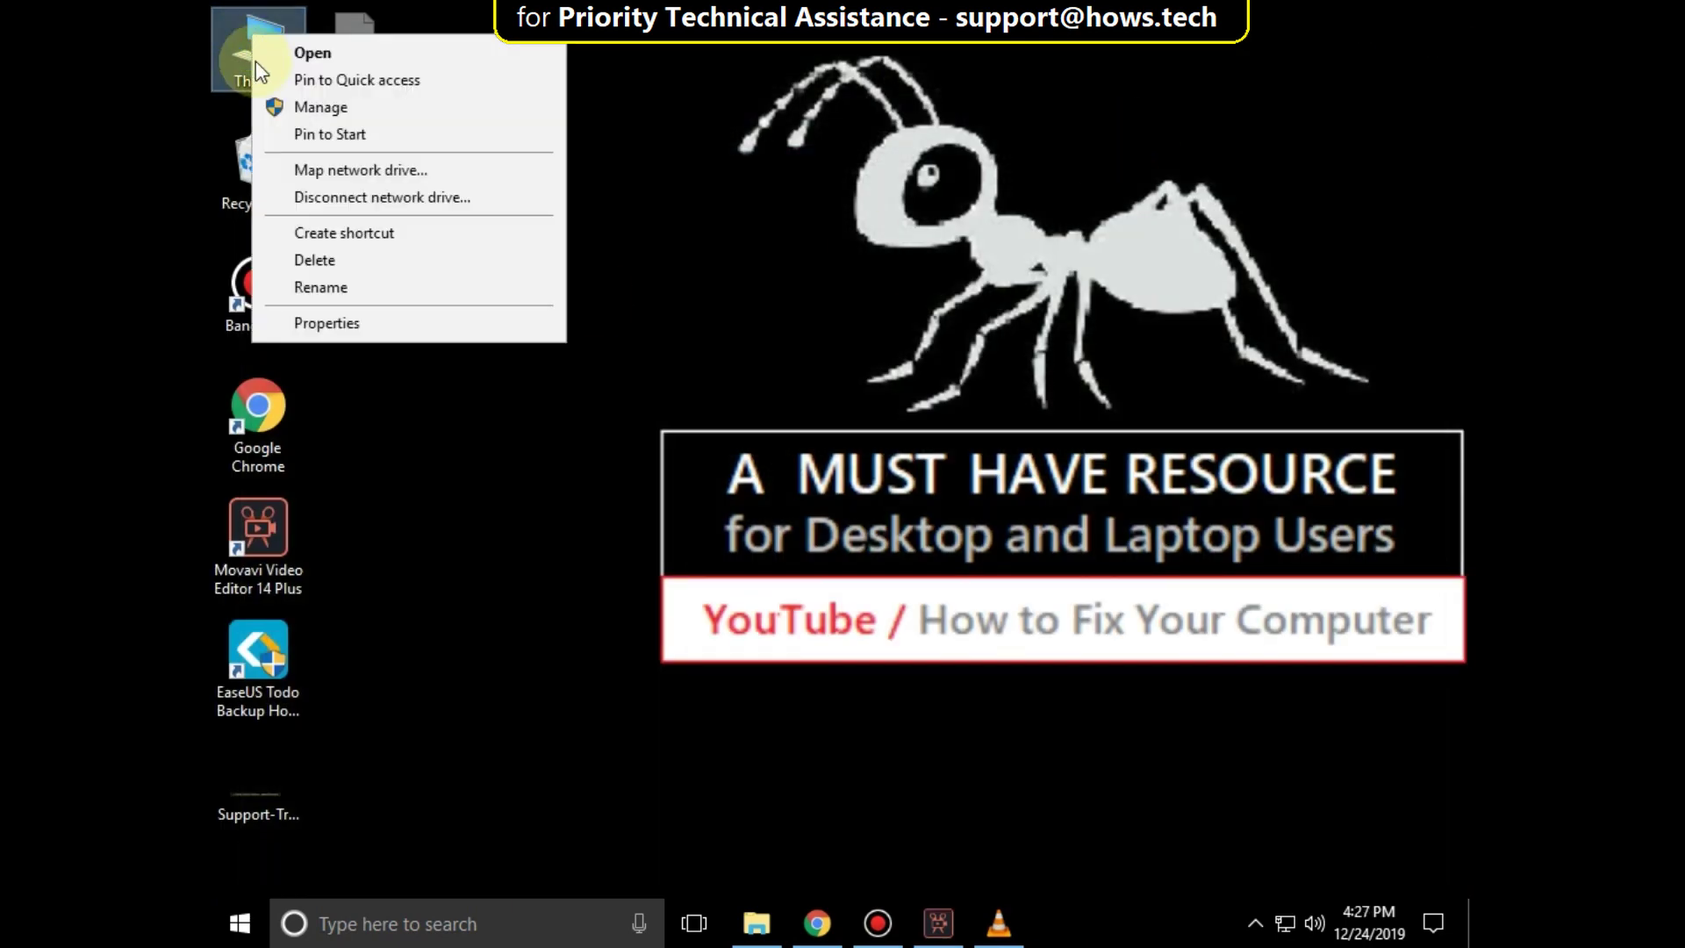
pyautogui.click(320, 323)
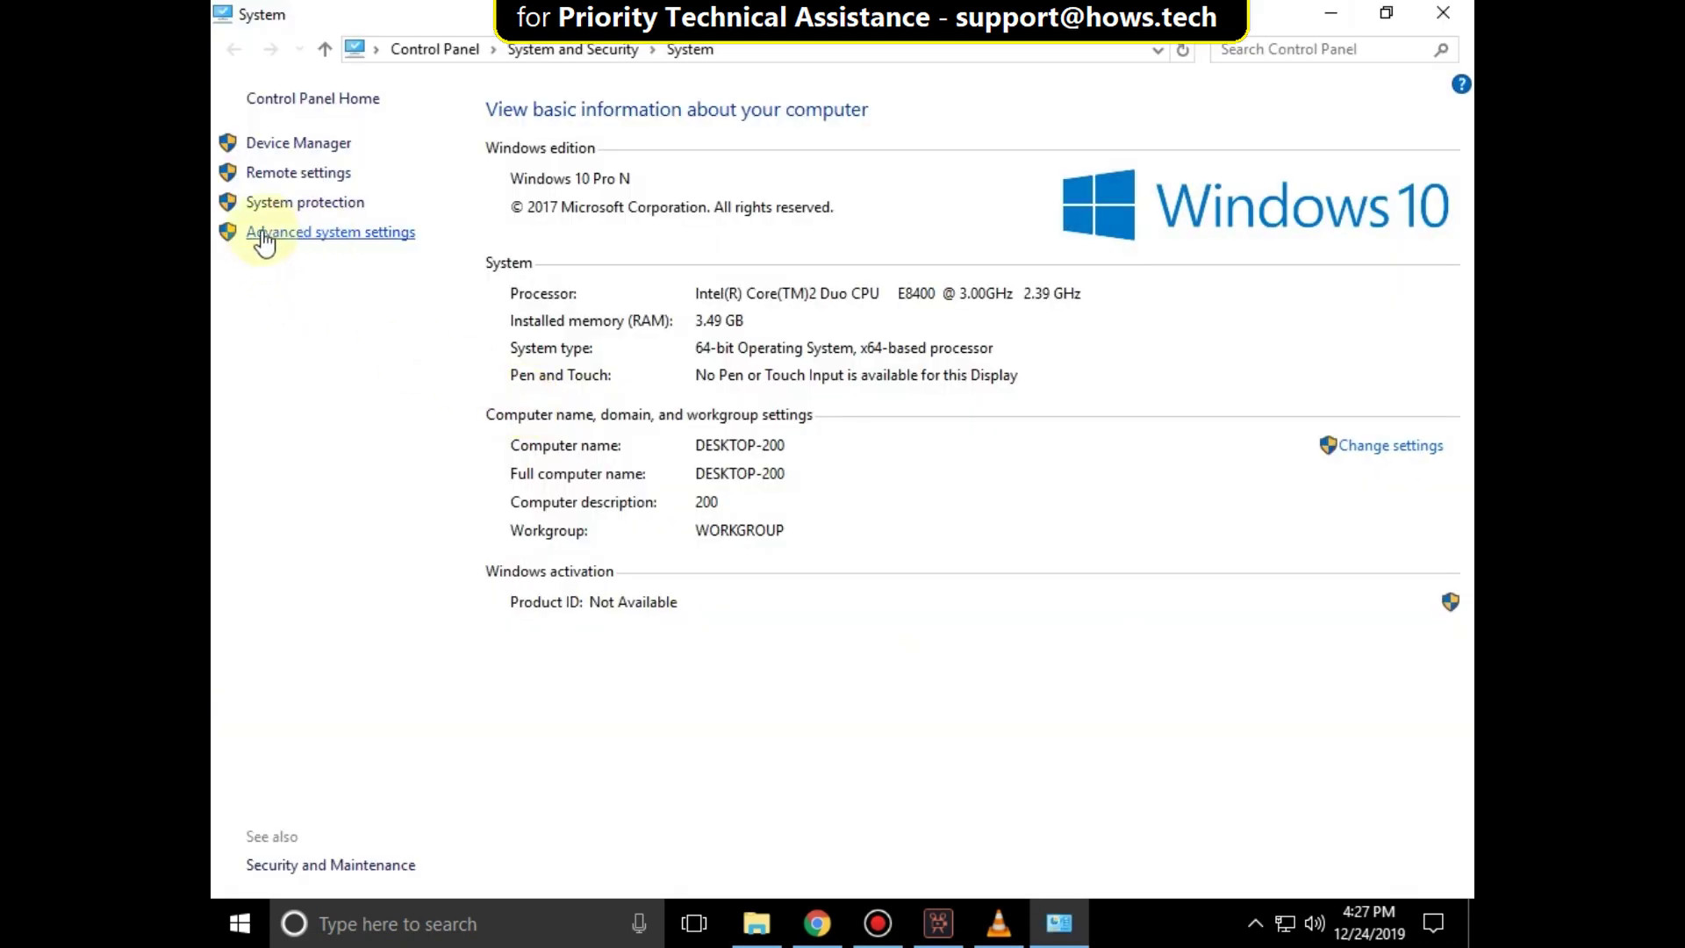
pyautogui.click(338, 237)
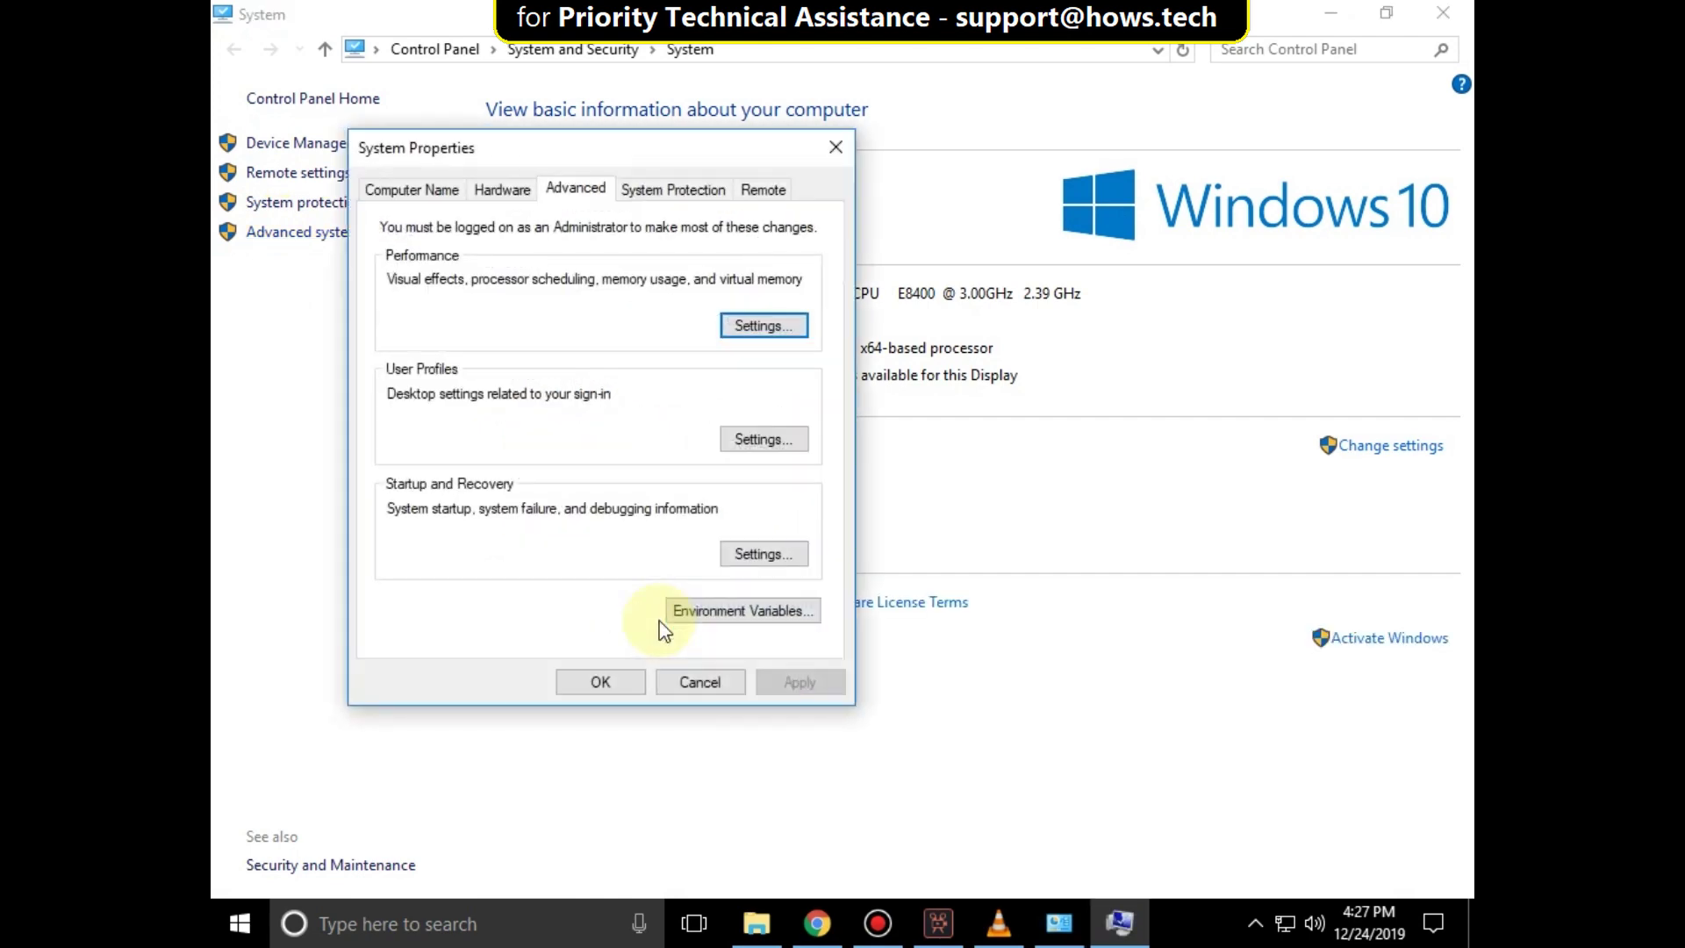
pyautogui.click(760, 327)
pyautogui.click(471, 355)
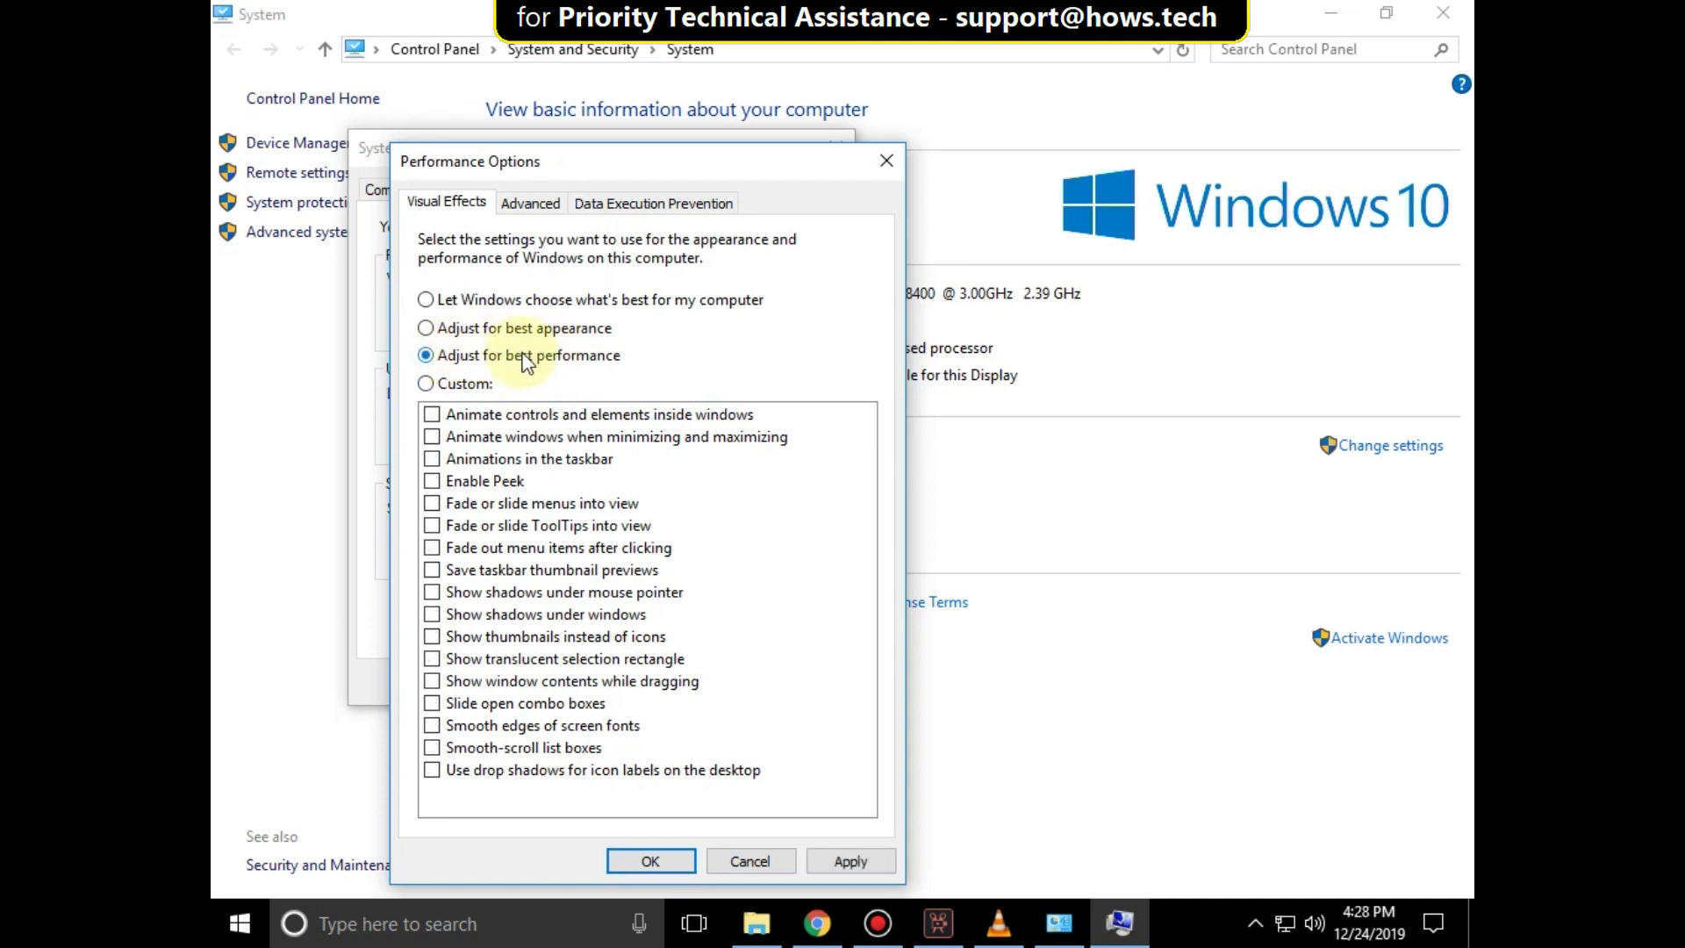
pyautogui.click(850, 861)
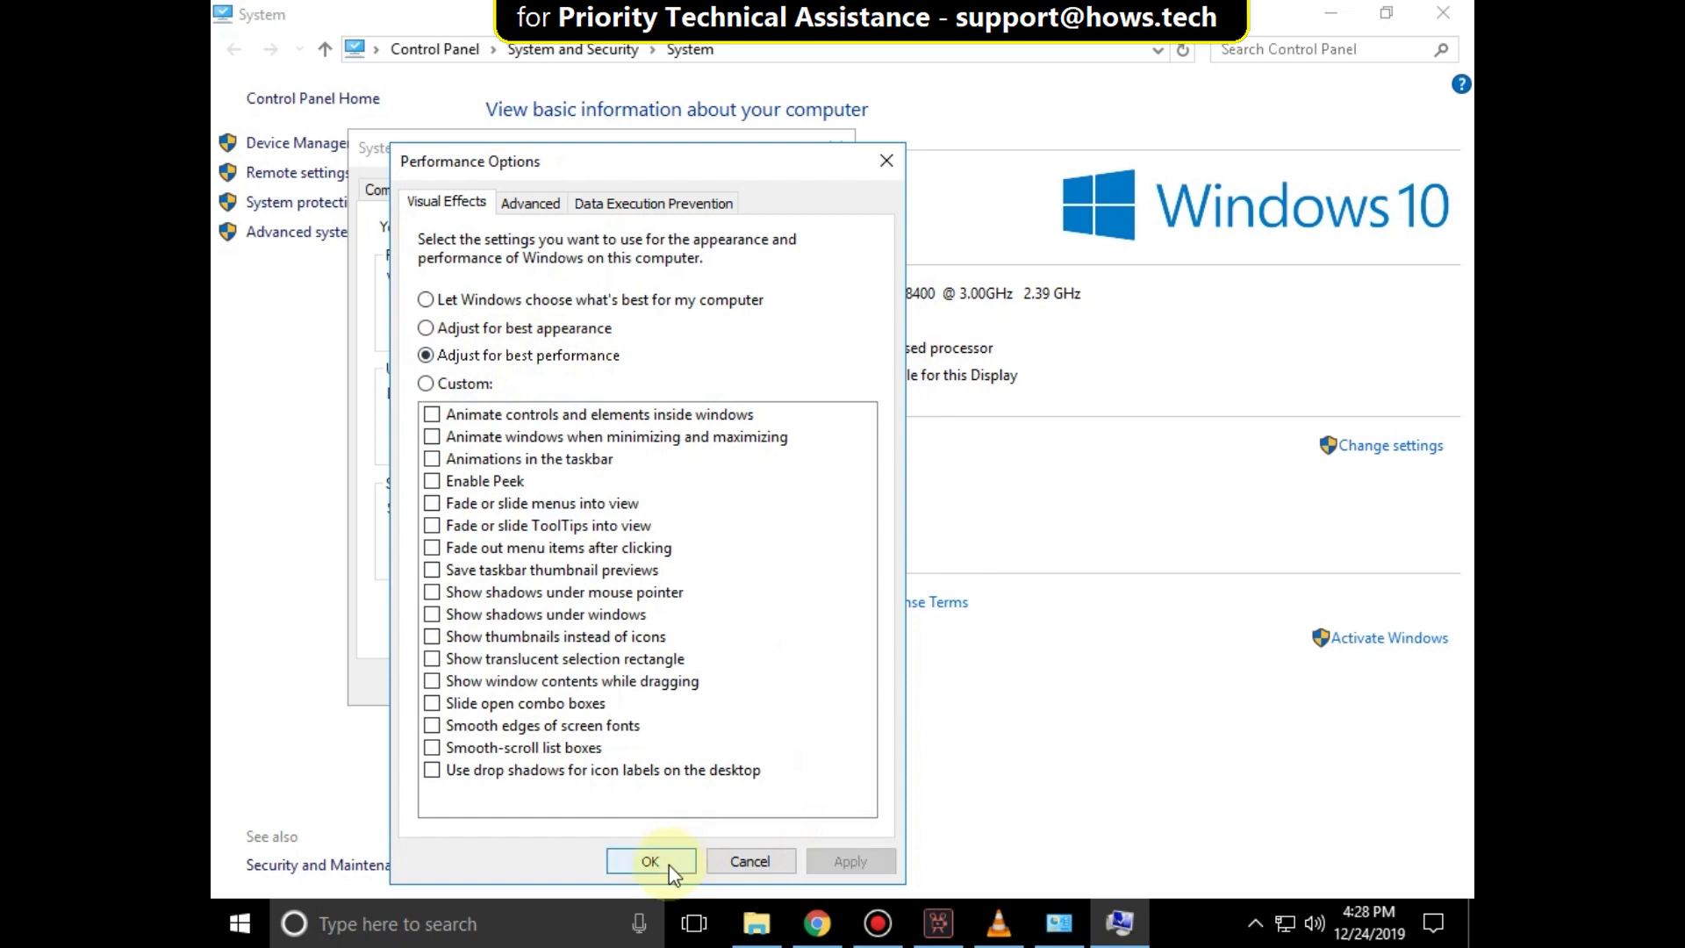
pyautogui.click(656, 861)
pyautogui.click(614, 686)
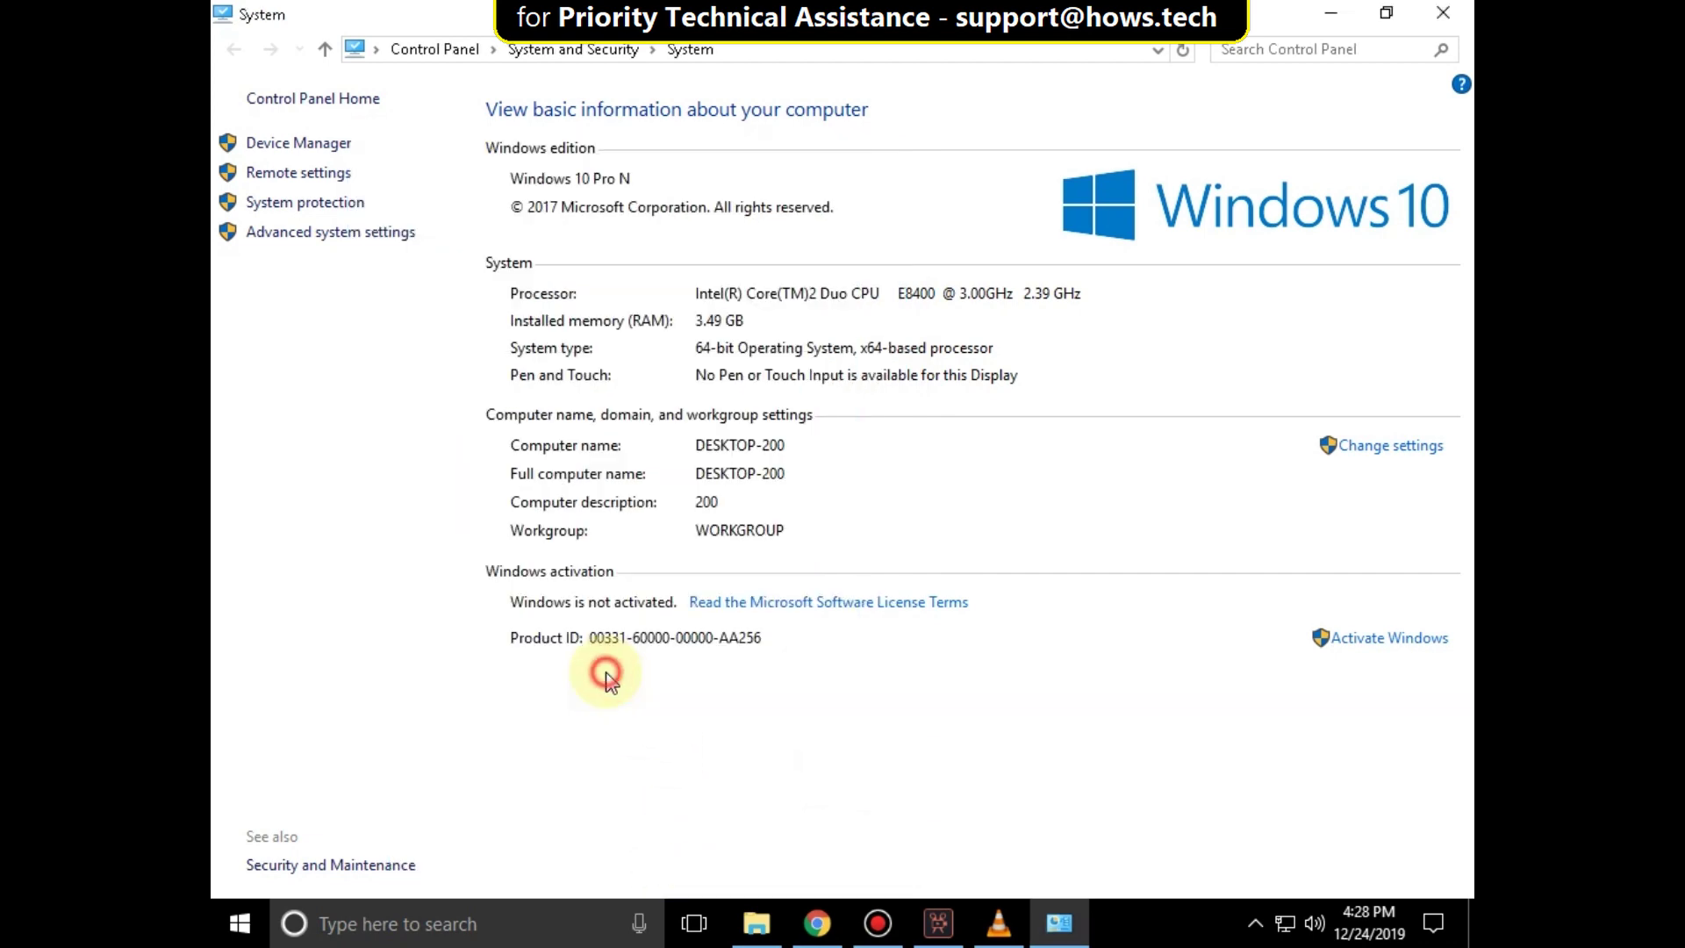
pyautogui.click(1424, 14)
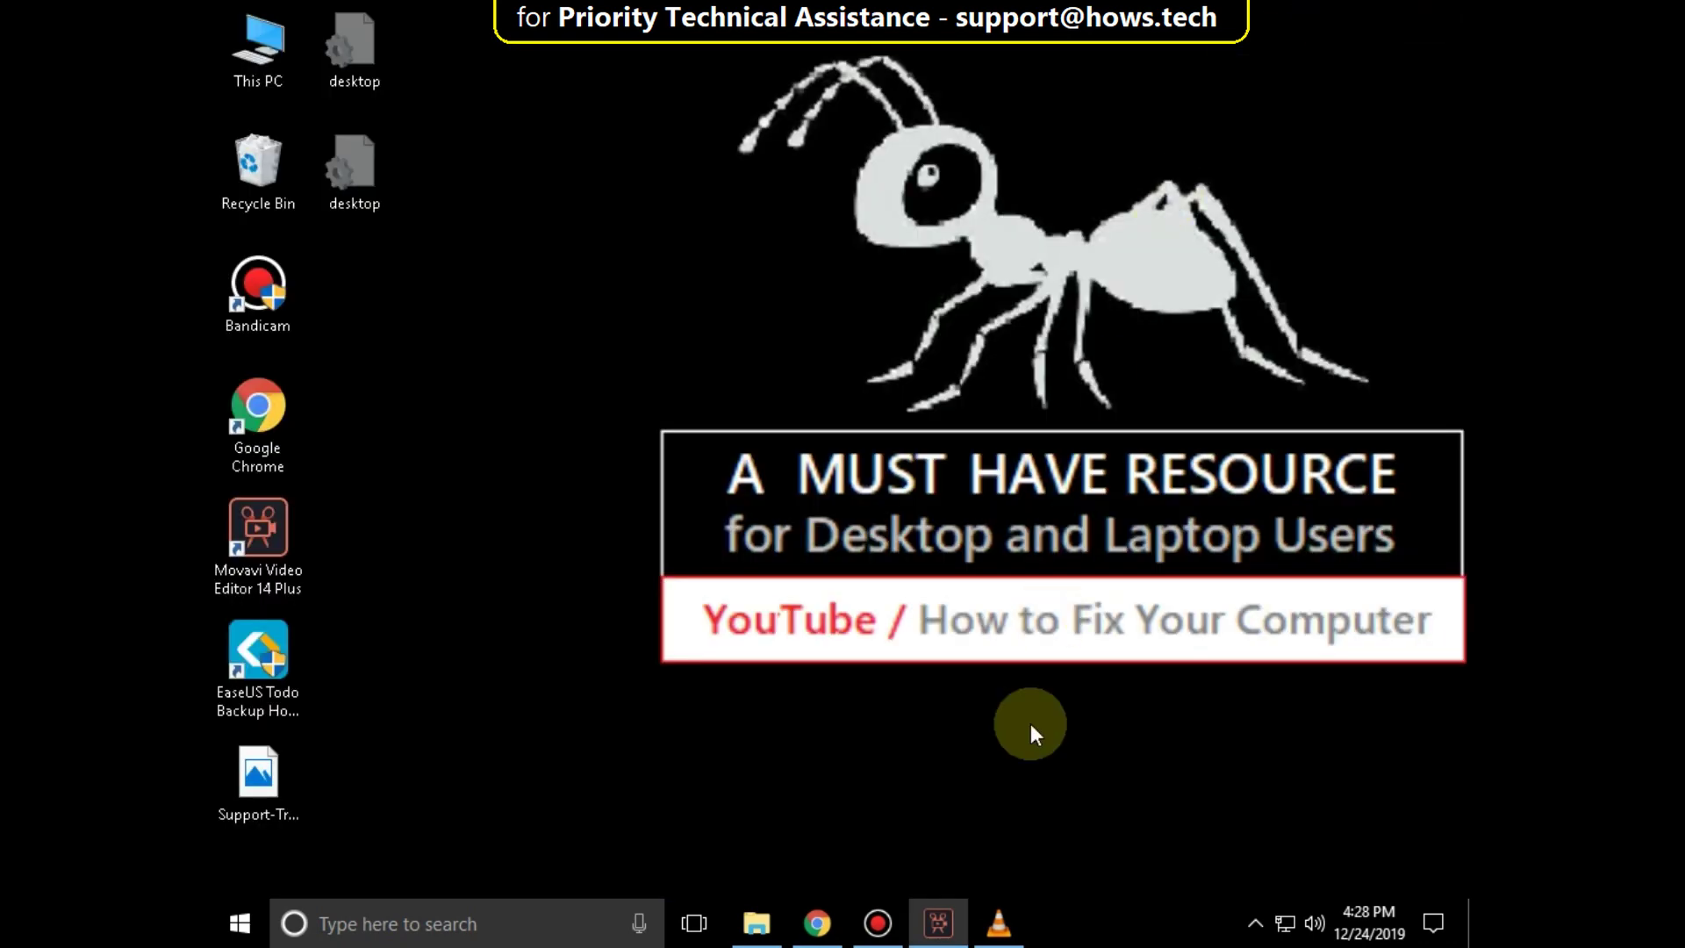
# In System Configuration, hide all Microsoft services, disable all remaining services, and apply.
pyautogui.click(433, 920)
pyautogui.write('system configu')
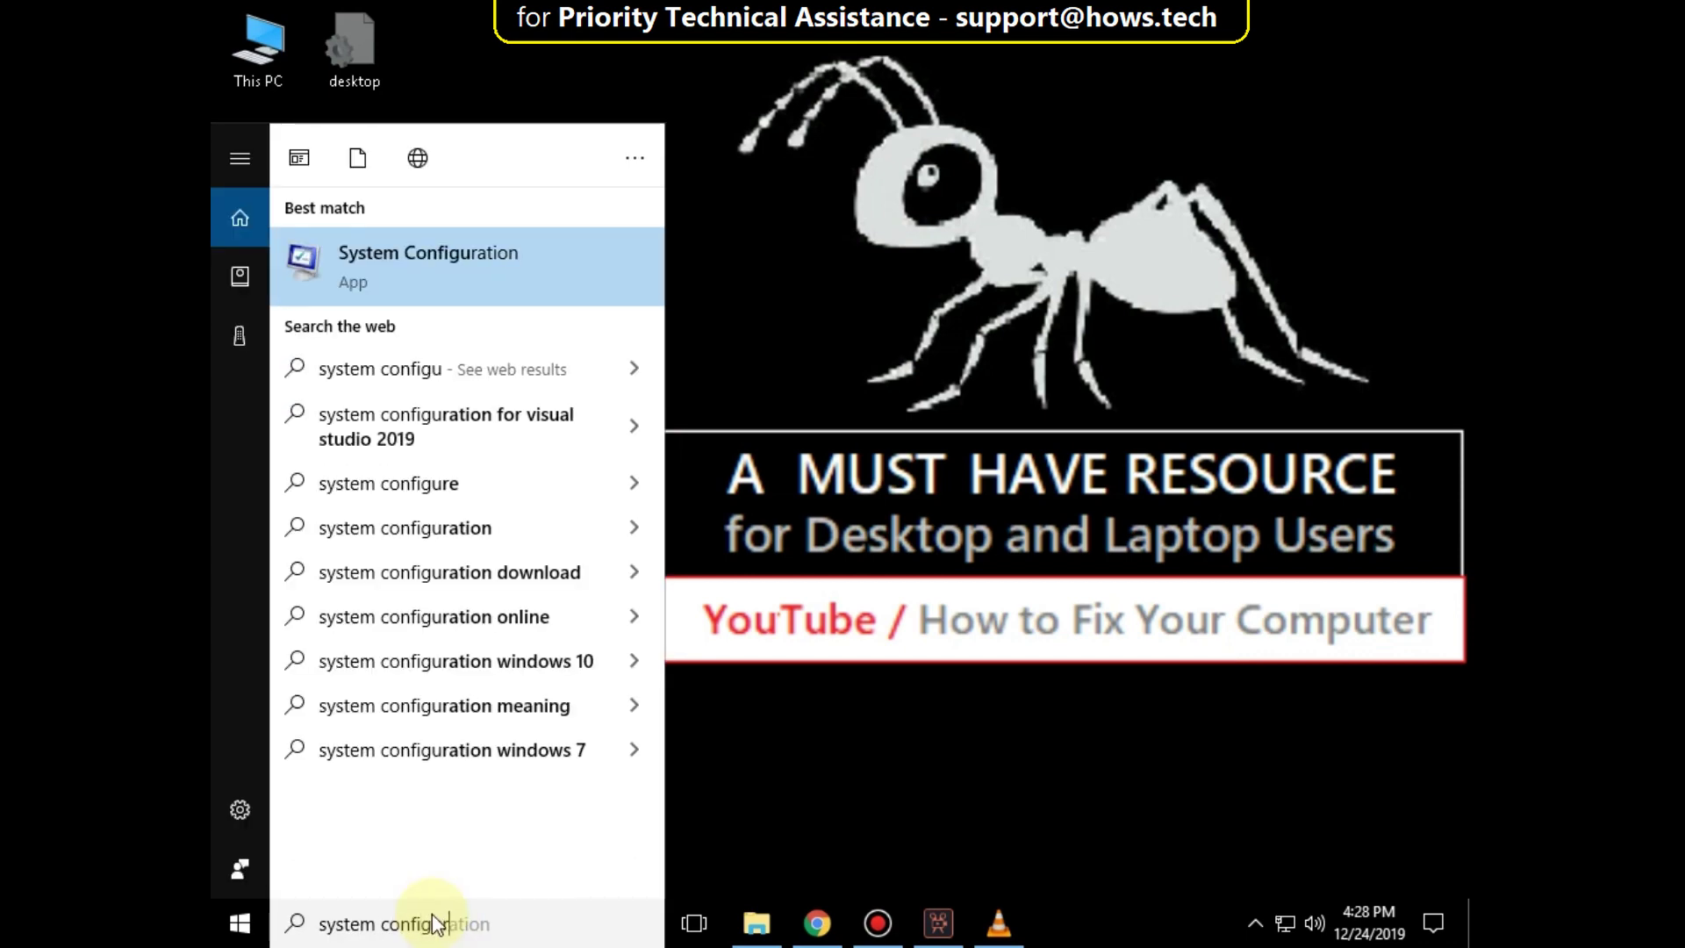
pyautogui.write('ration')
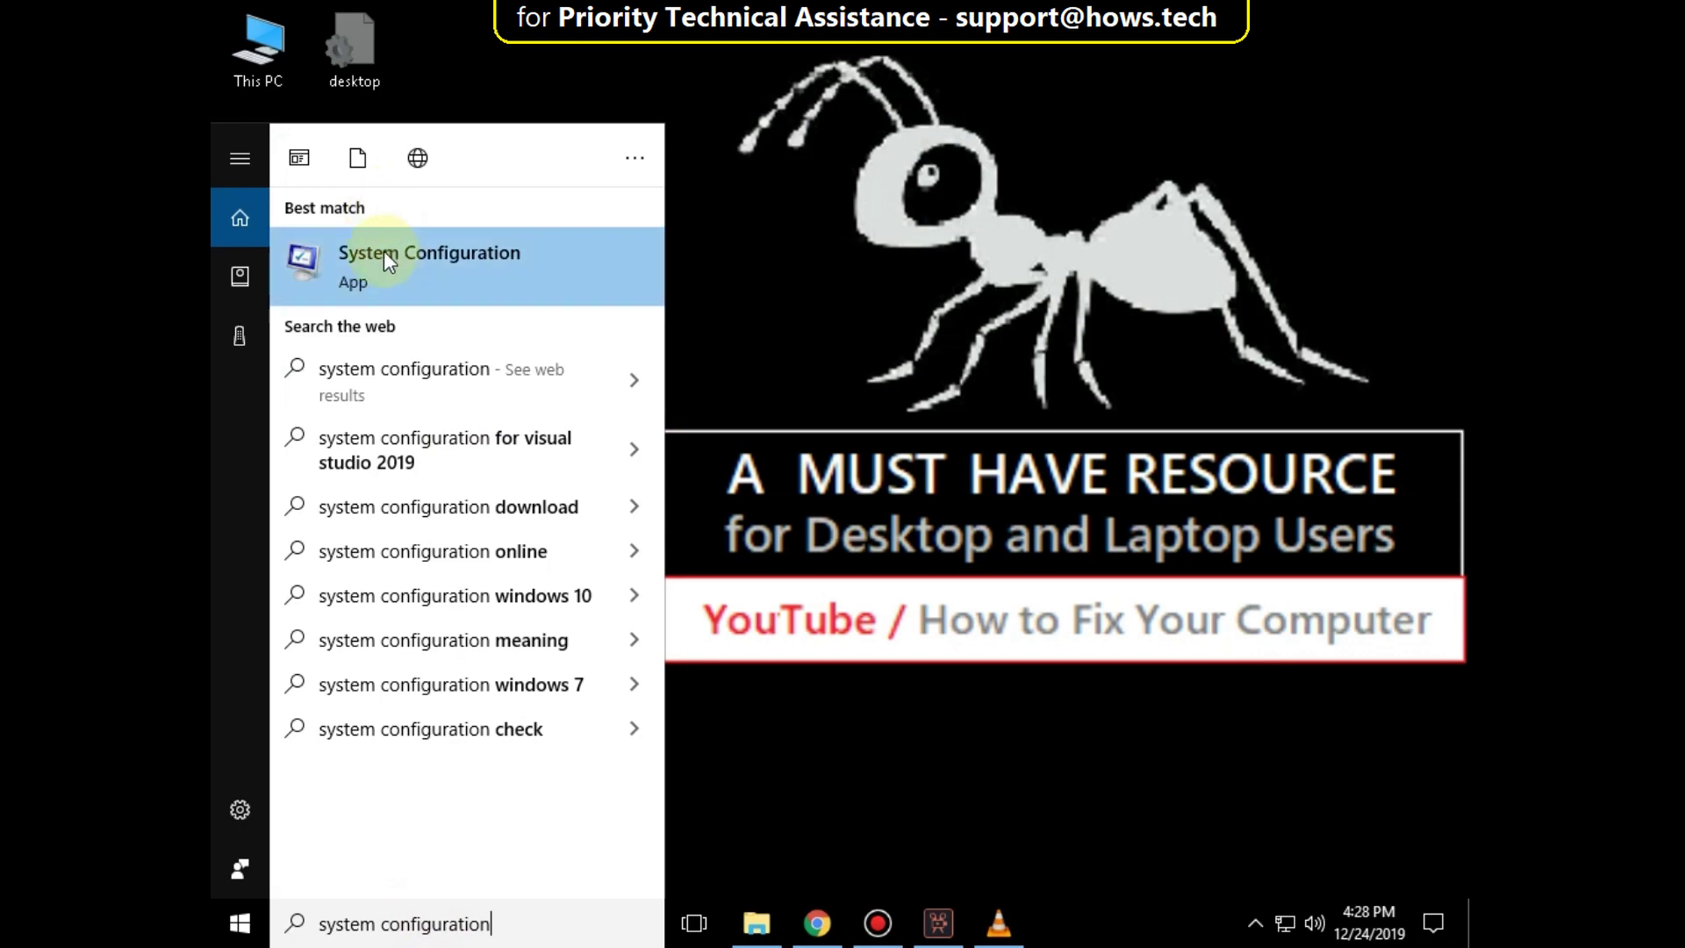
pyautogui.click(383, 256)
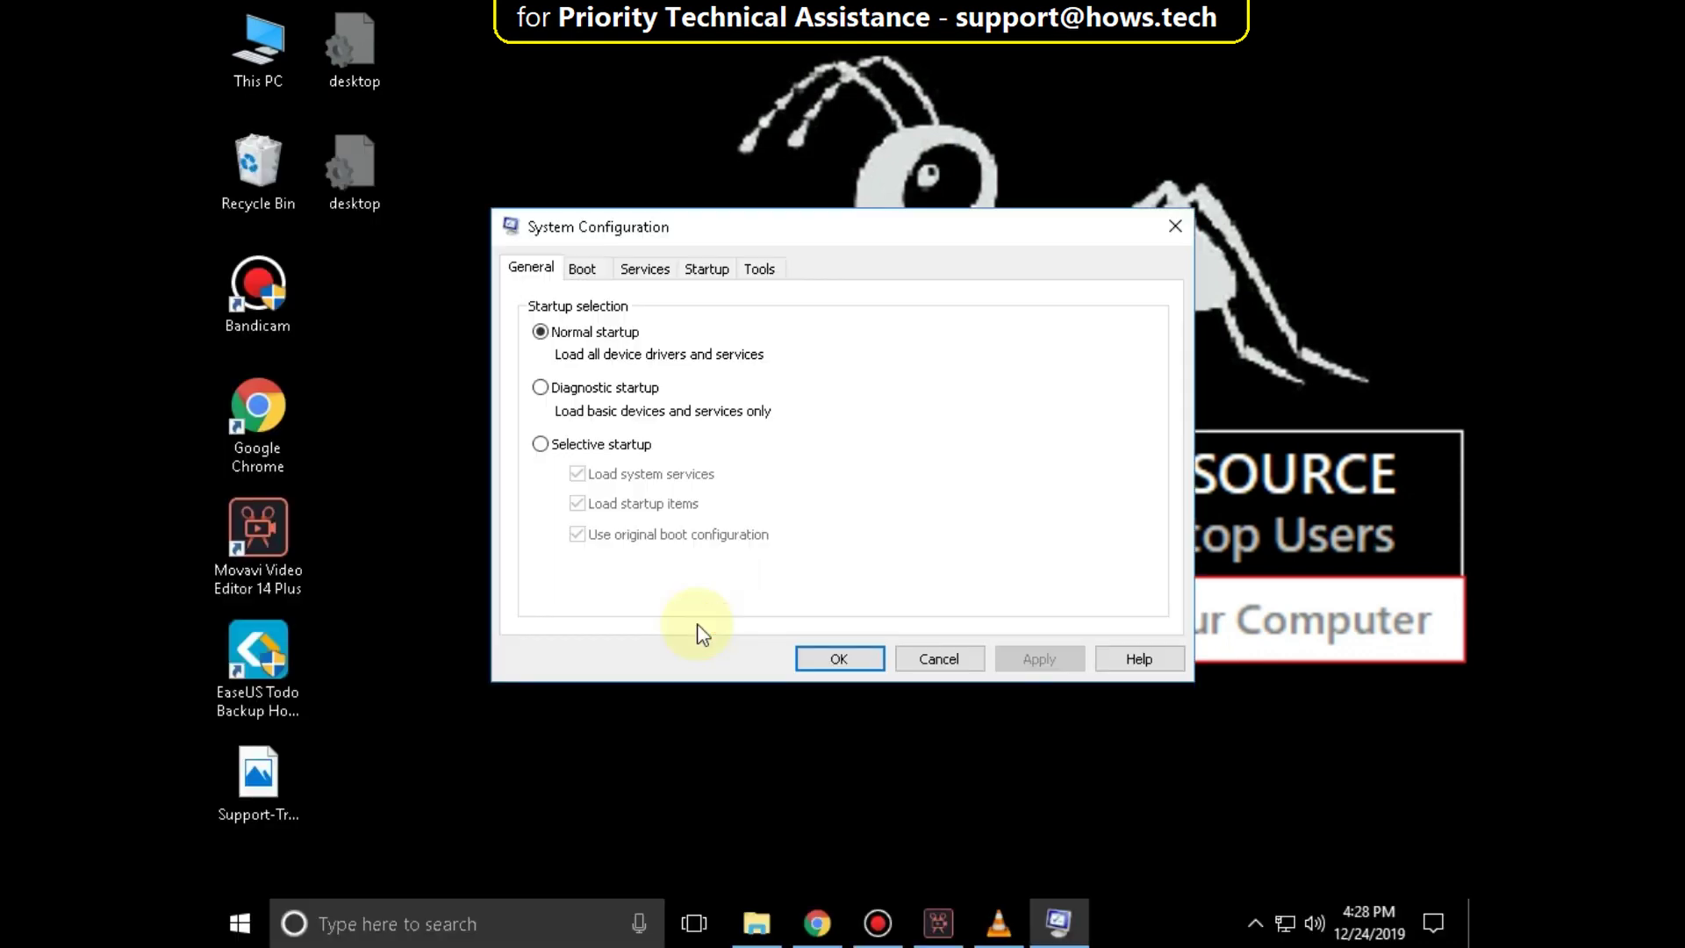
pyautogui.click(646, 269)
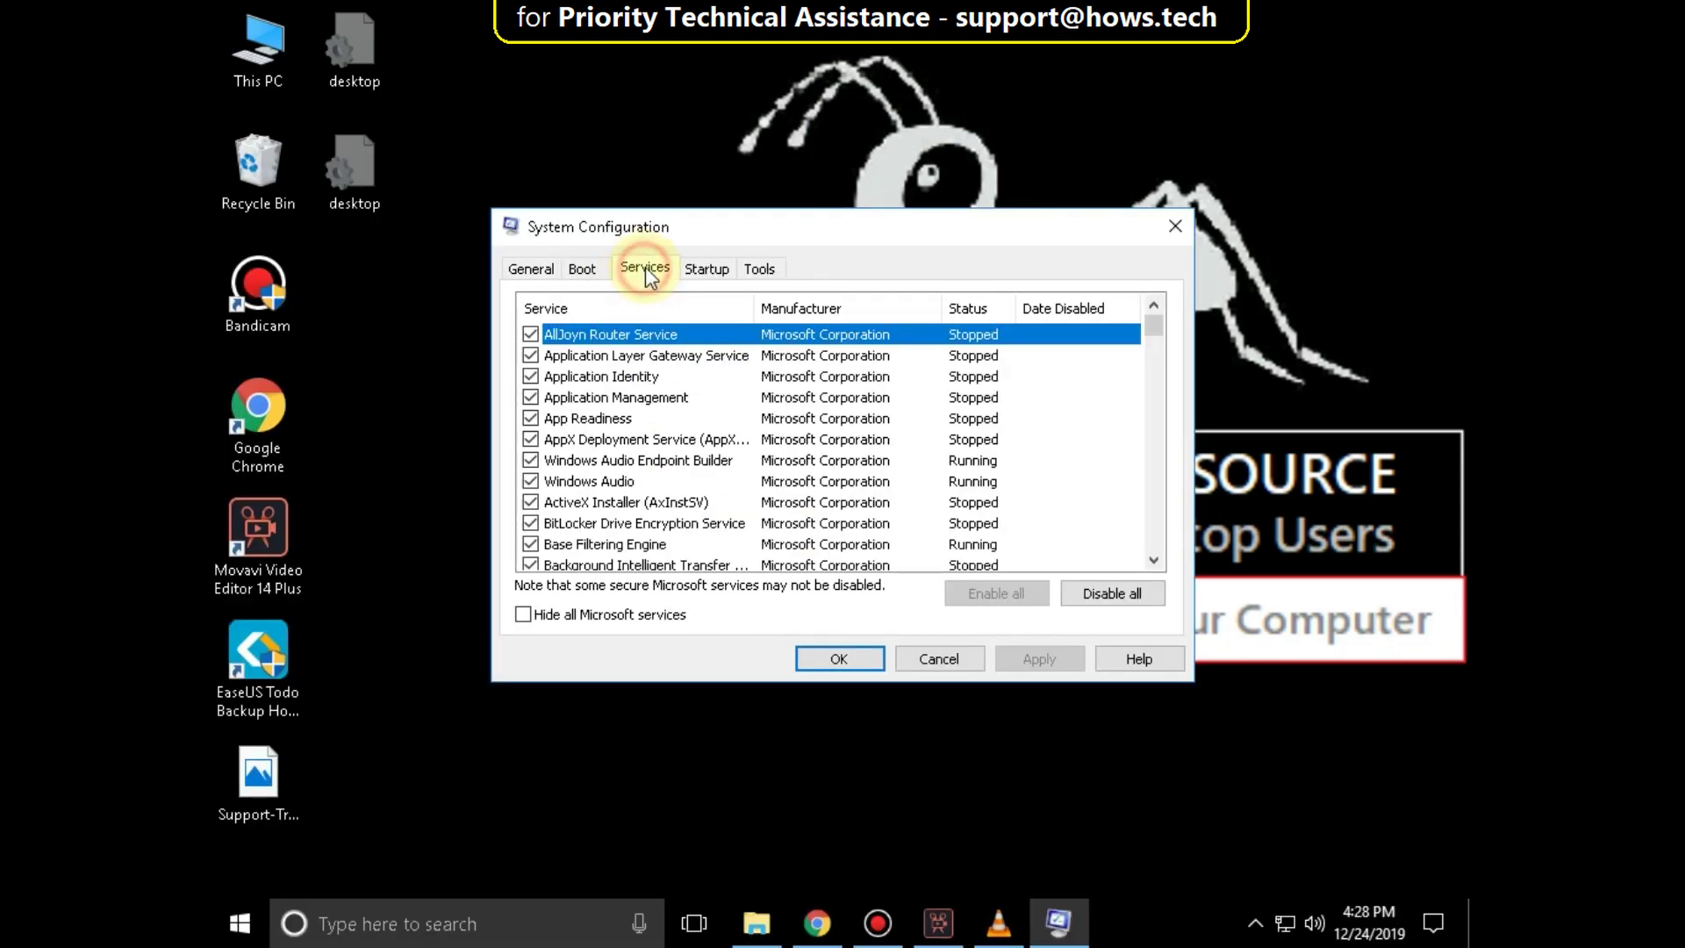
pyautogui.click(524, 616)
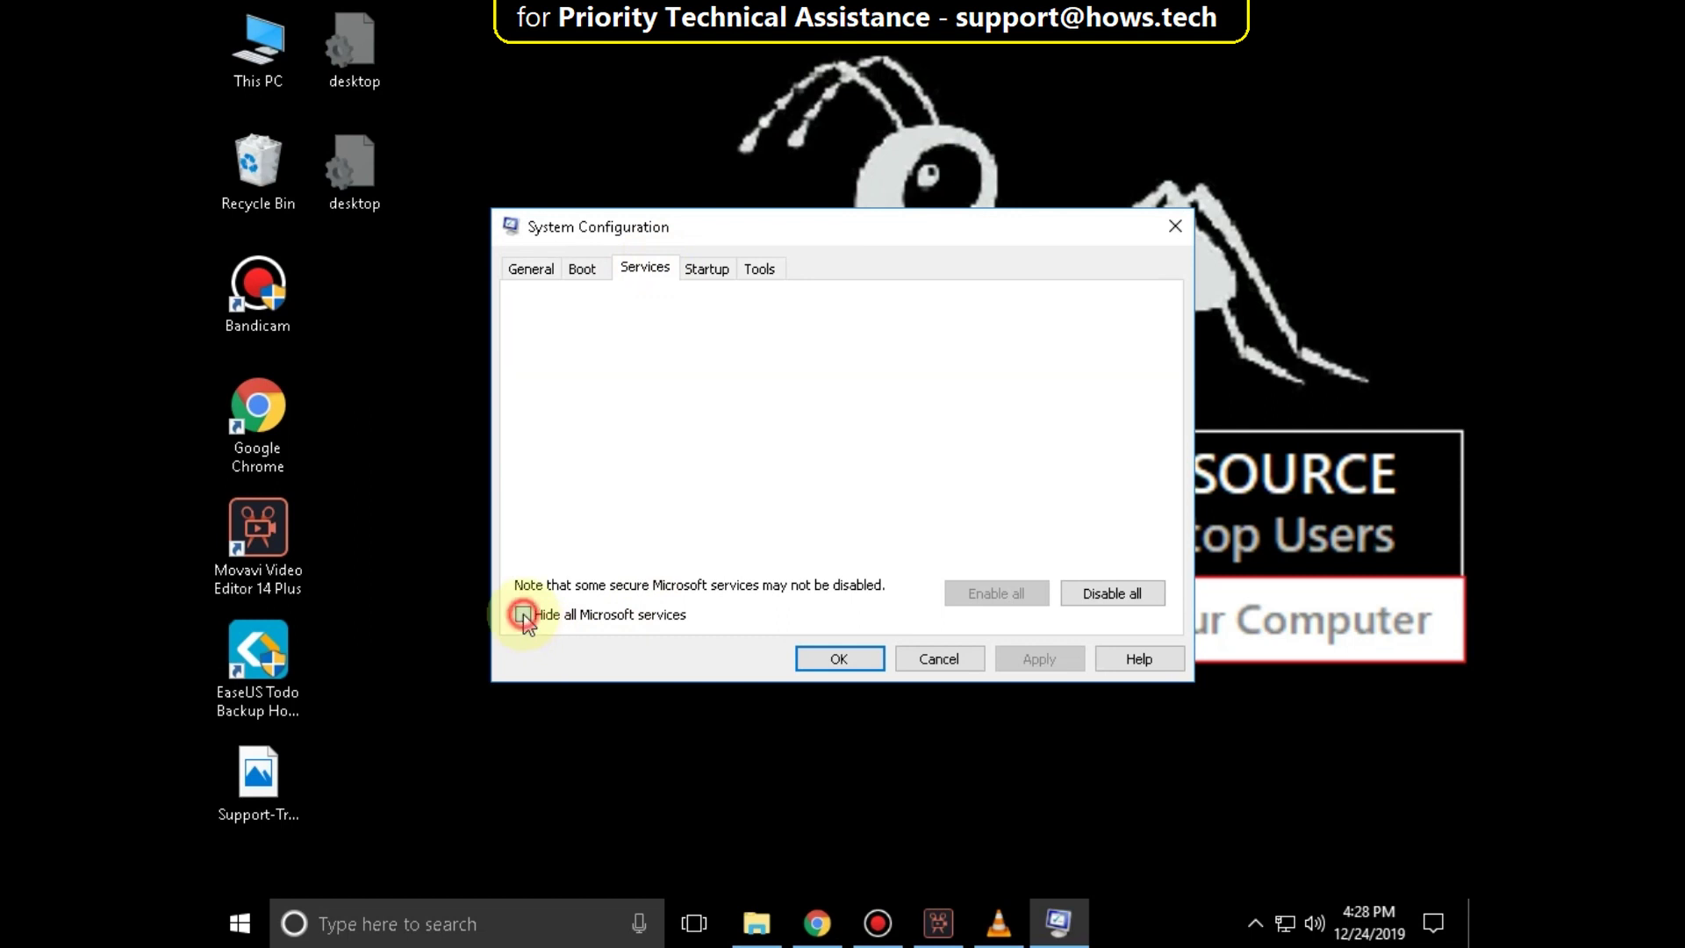
pyautogui.click(1107, 597)
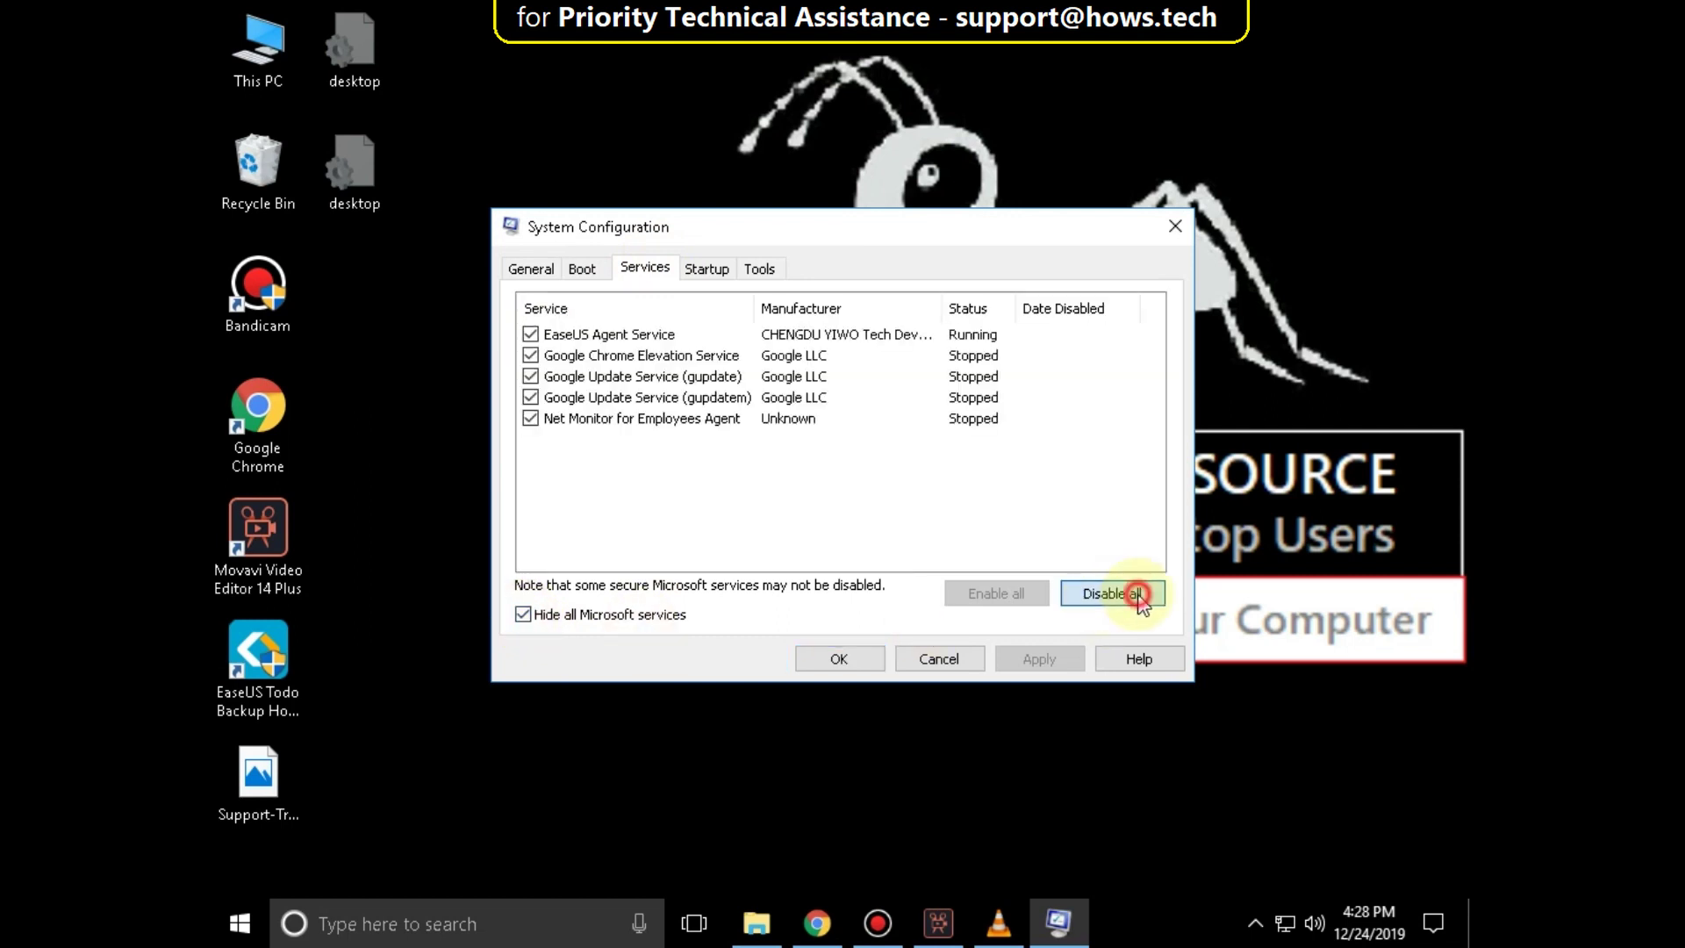
pyautogui.click(1028, 660)
pyautogui.click(840, 660)
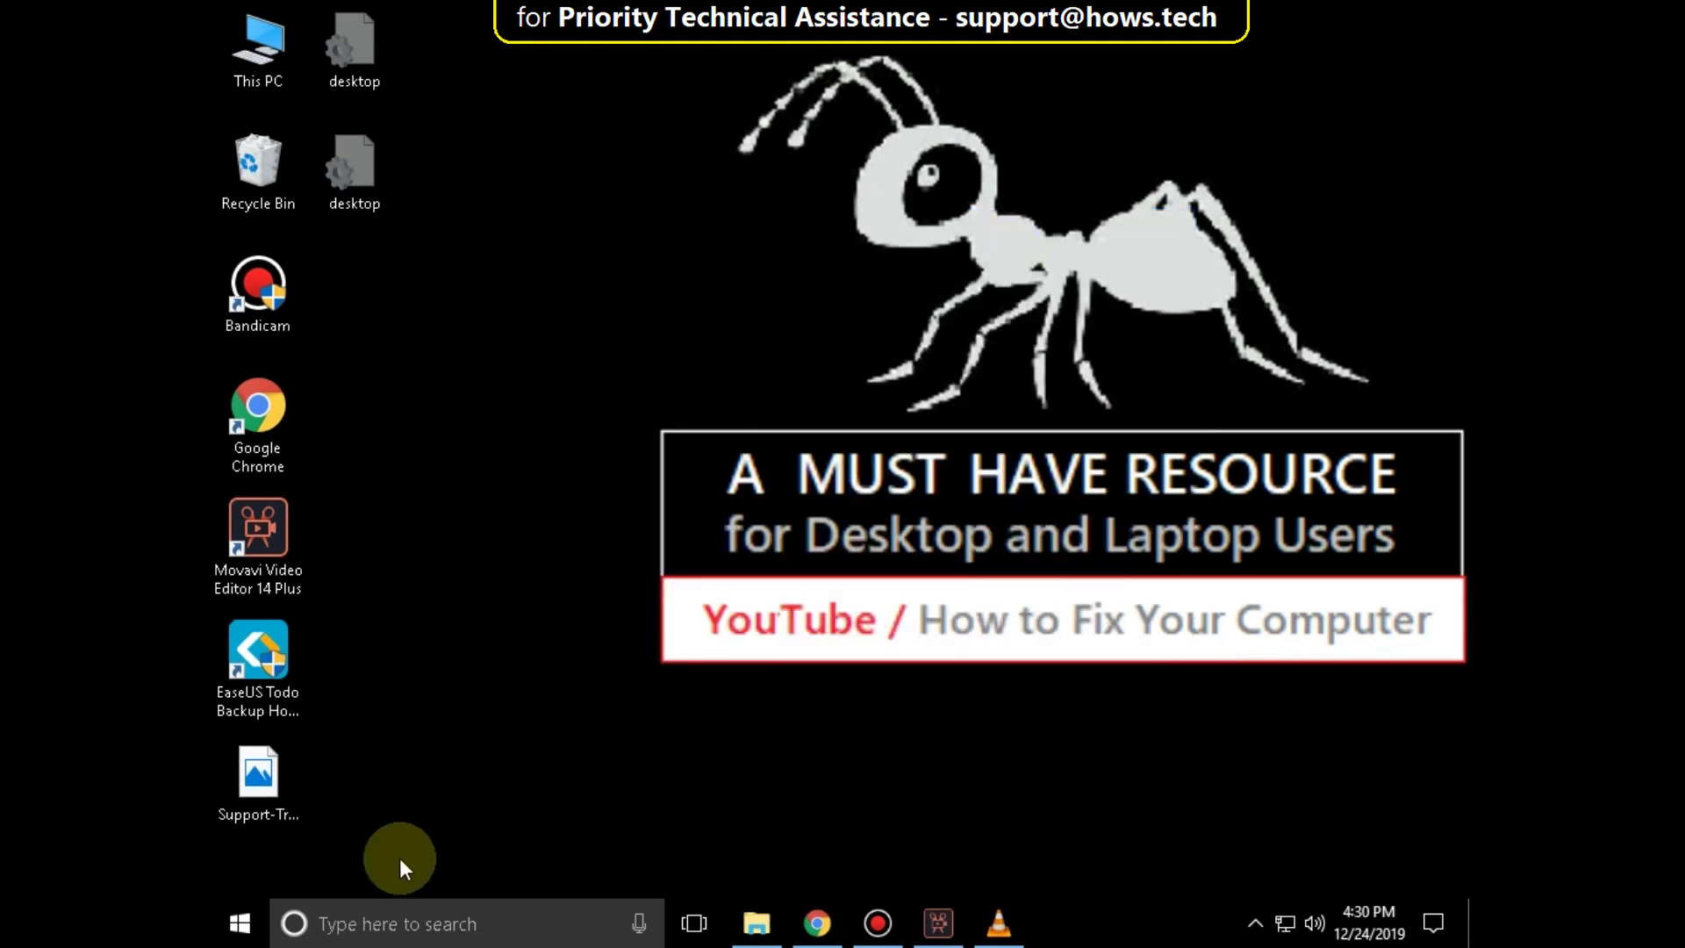
# Start optimizing drive (C:) in Defragment and Optimize Drives, then stop it and close.
pyautogui.click(386, 913)
pyautogui.write('defrag')
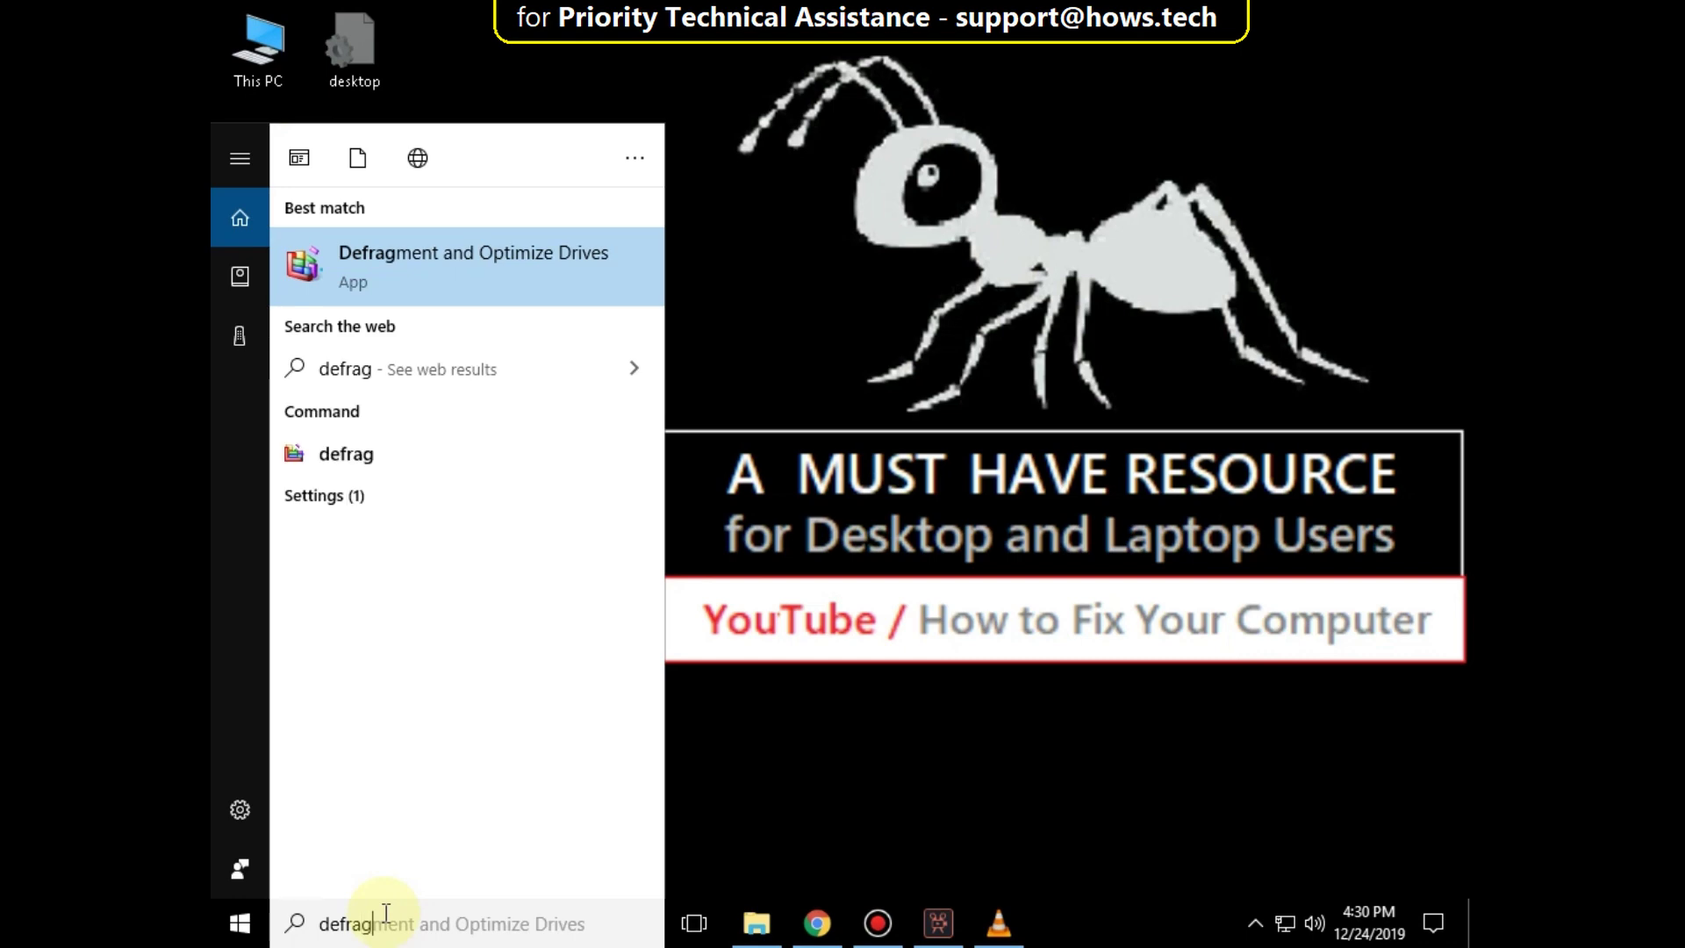
pyautogui.write('ment and')
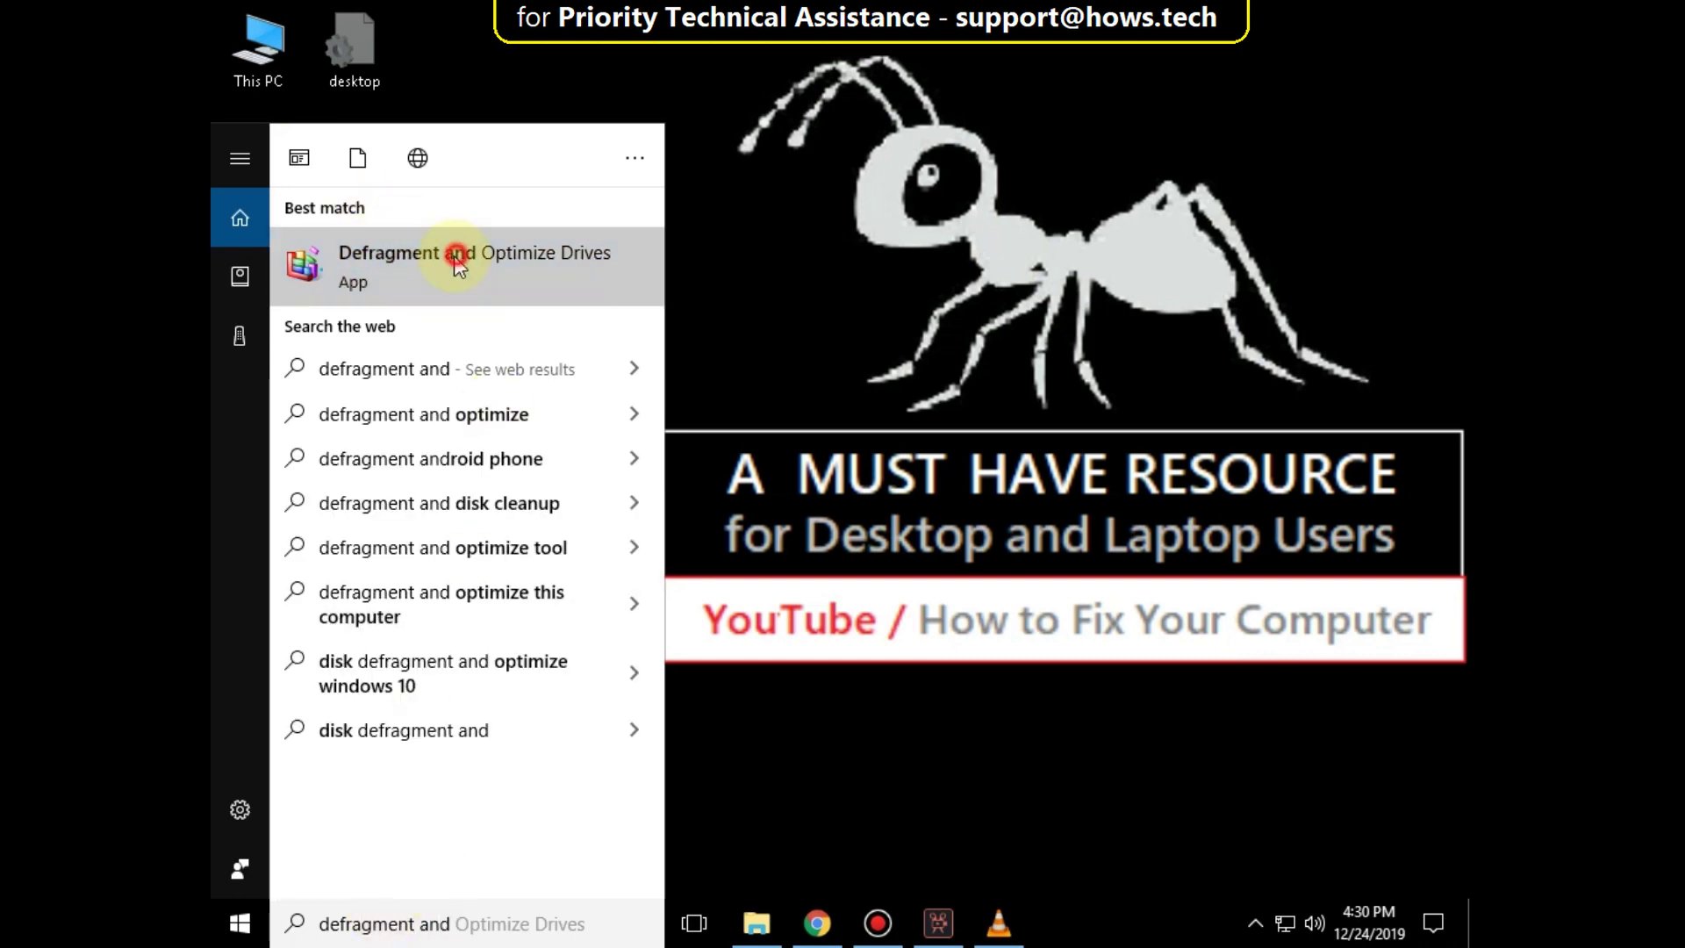
pyautogui.click(456, 259)
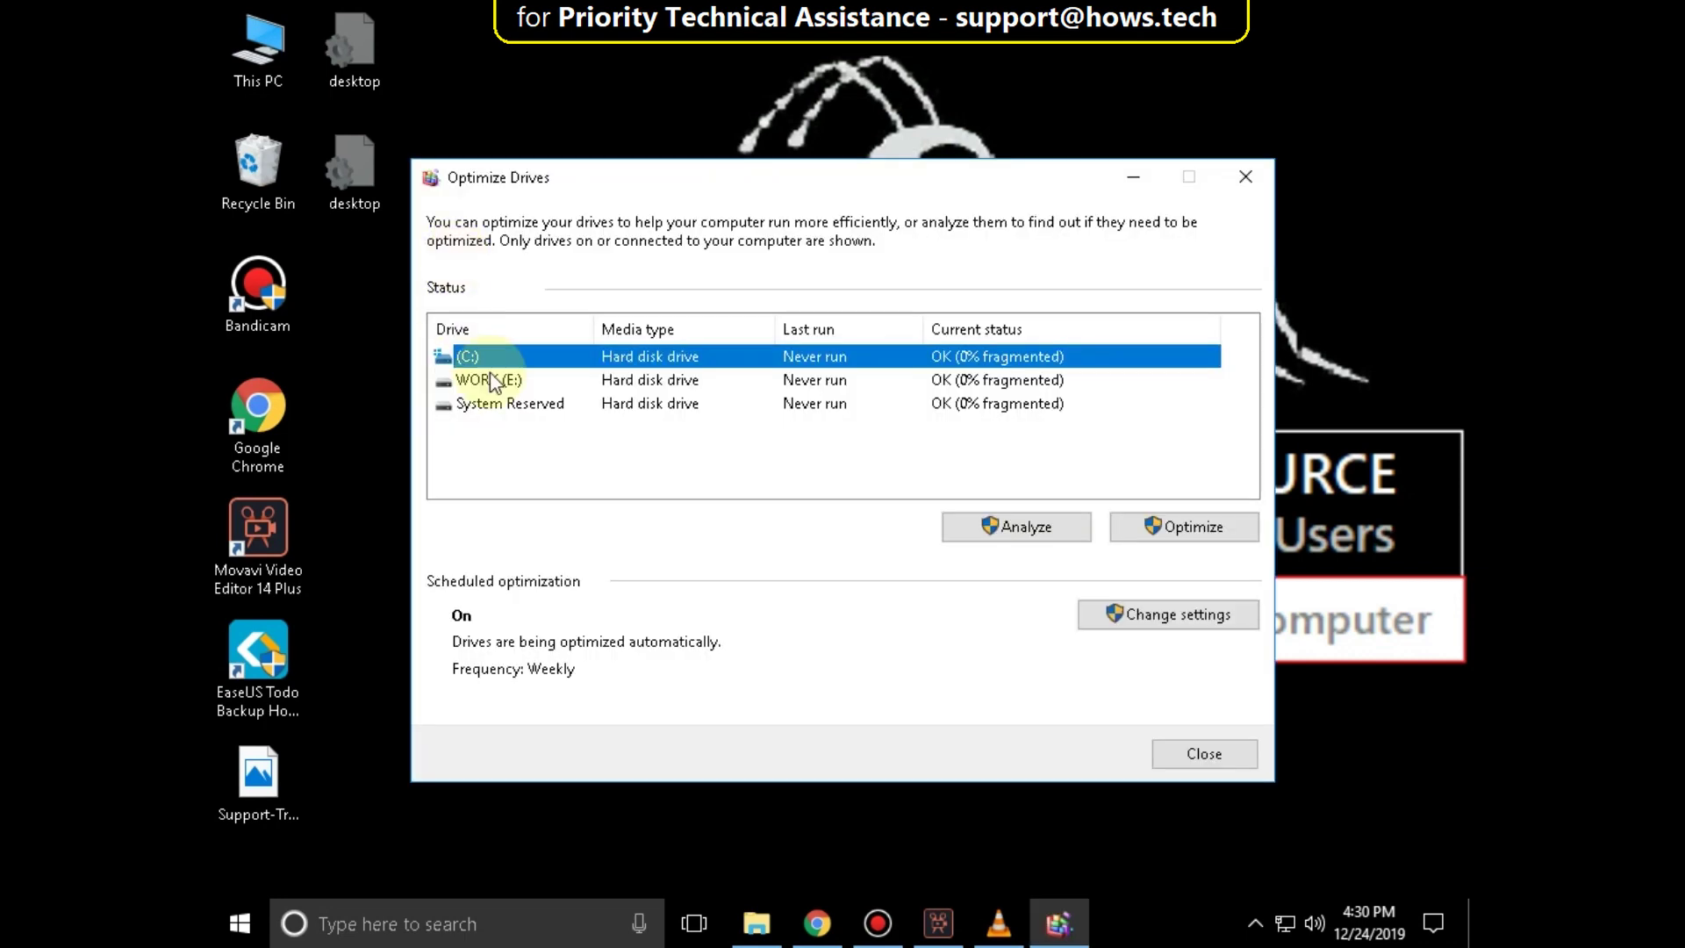
pyautogui.click(522, 358)
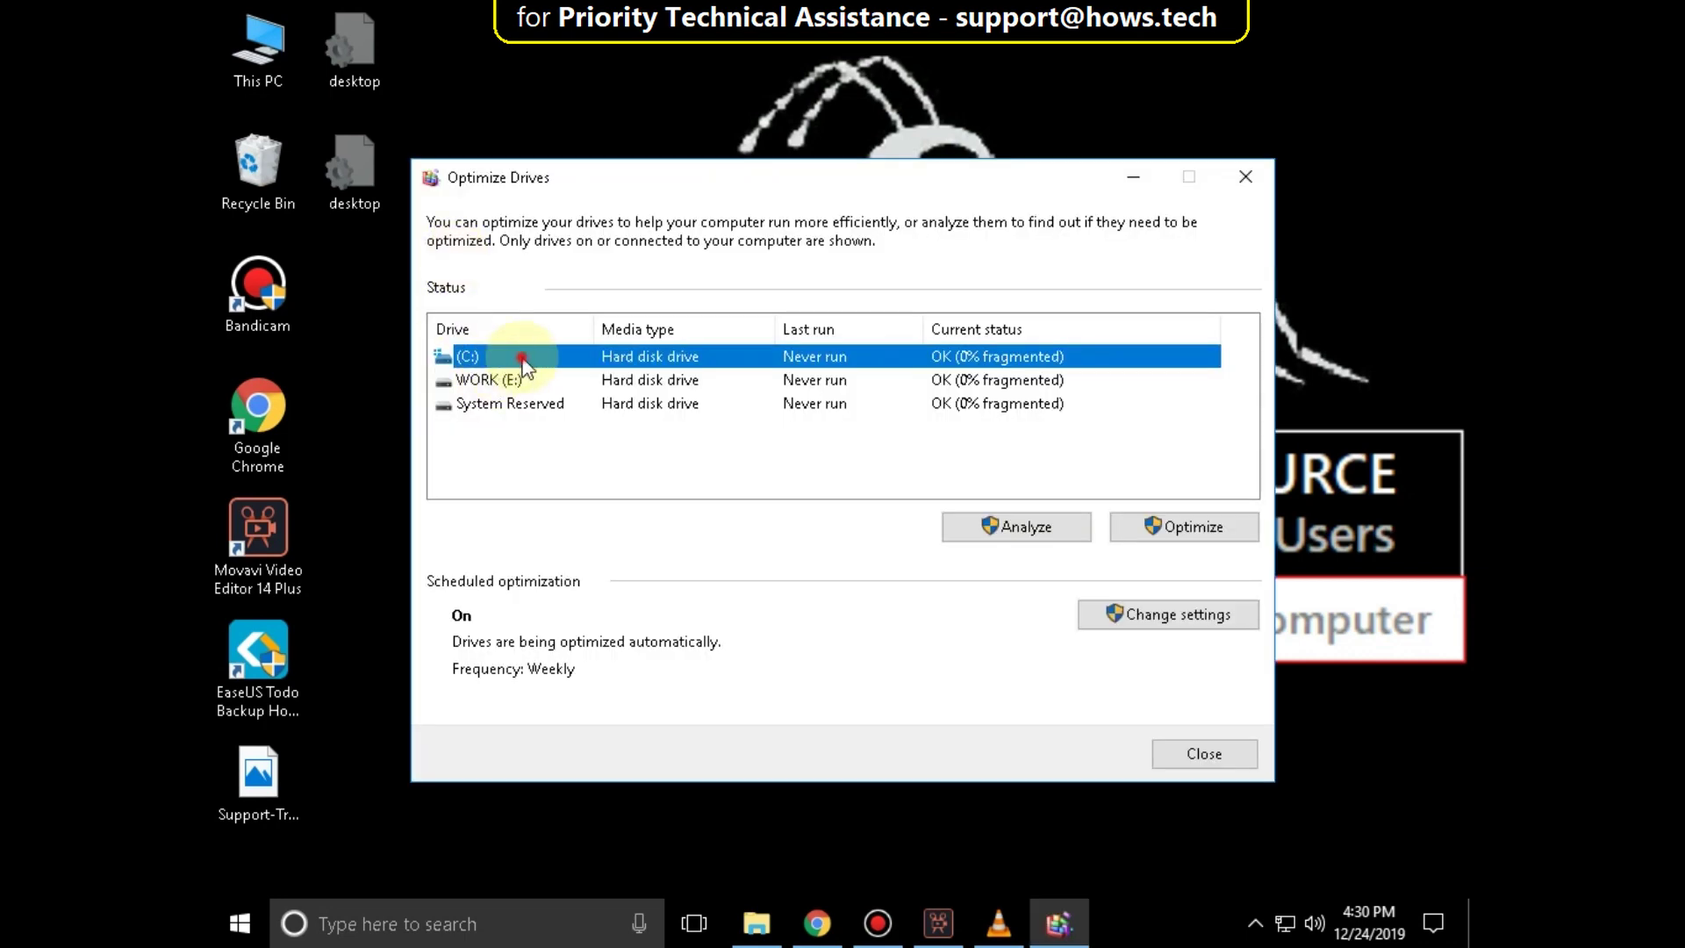
pyautogui.click(1164, 537)
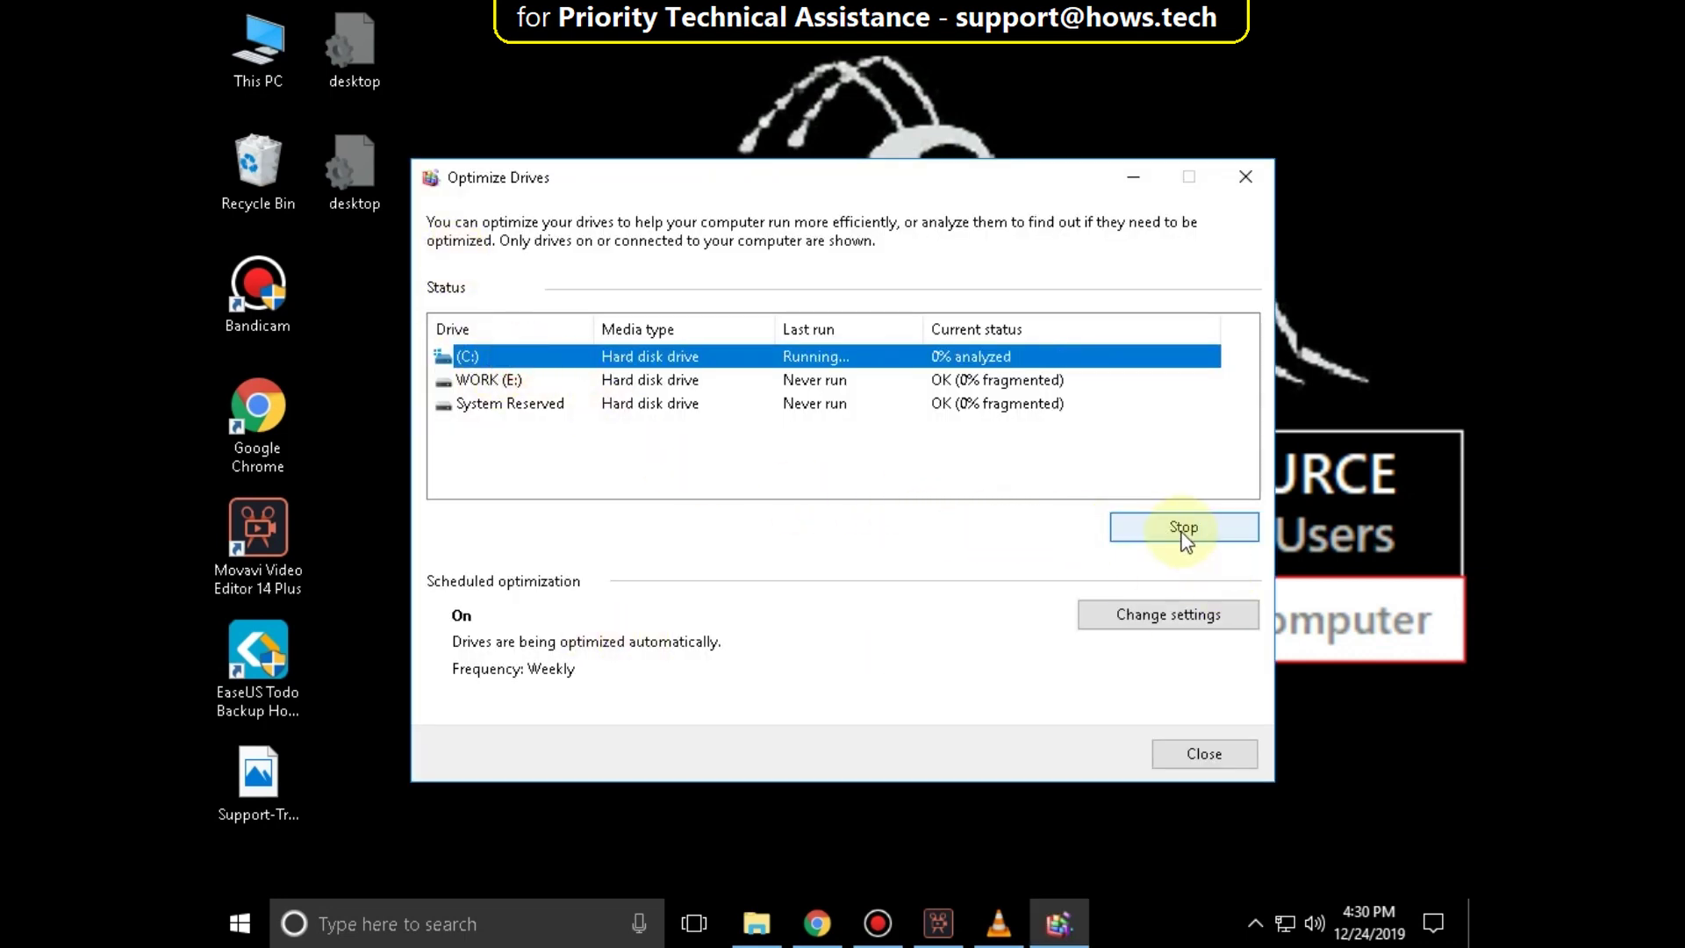
pyautogui.click(1174, 531)
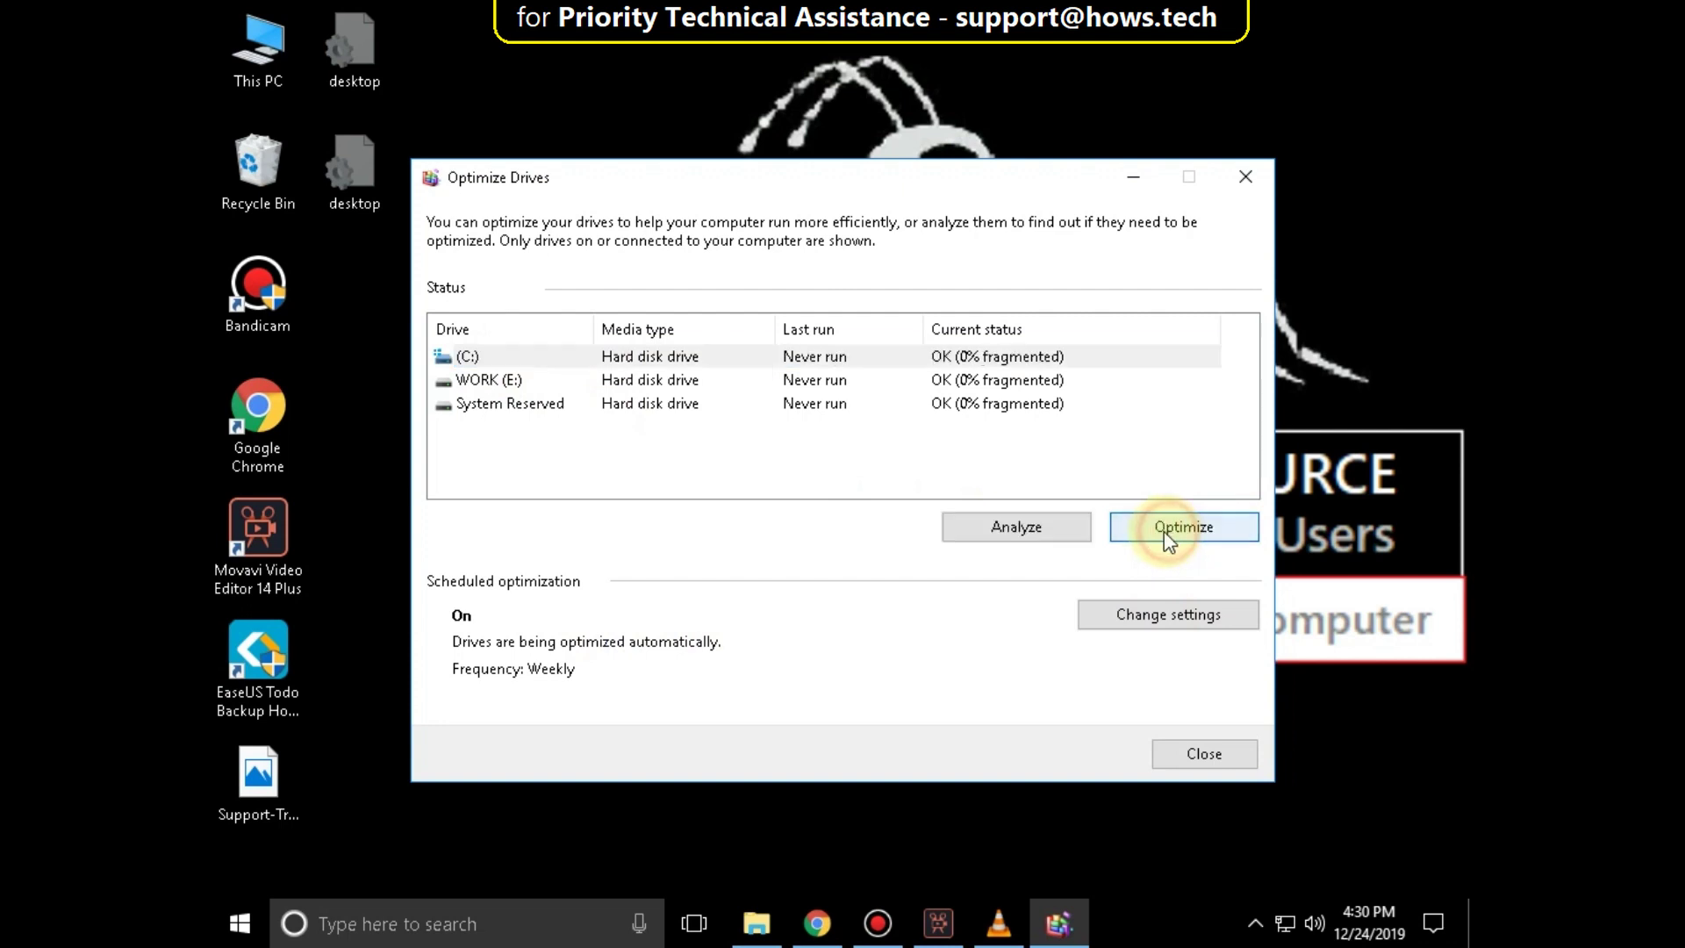
pyautogui.click(1217, 755)
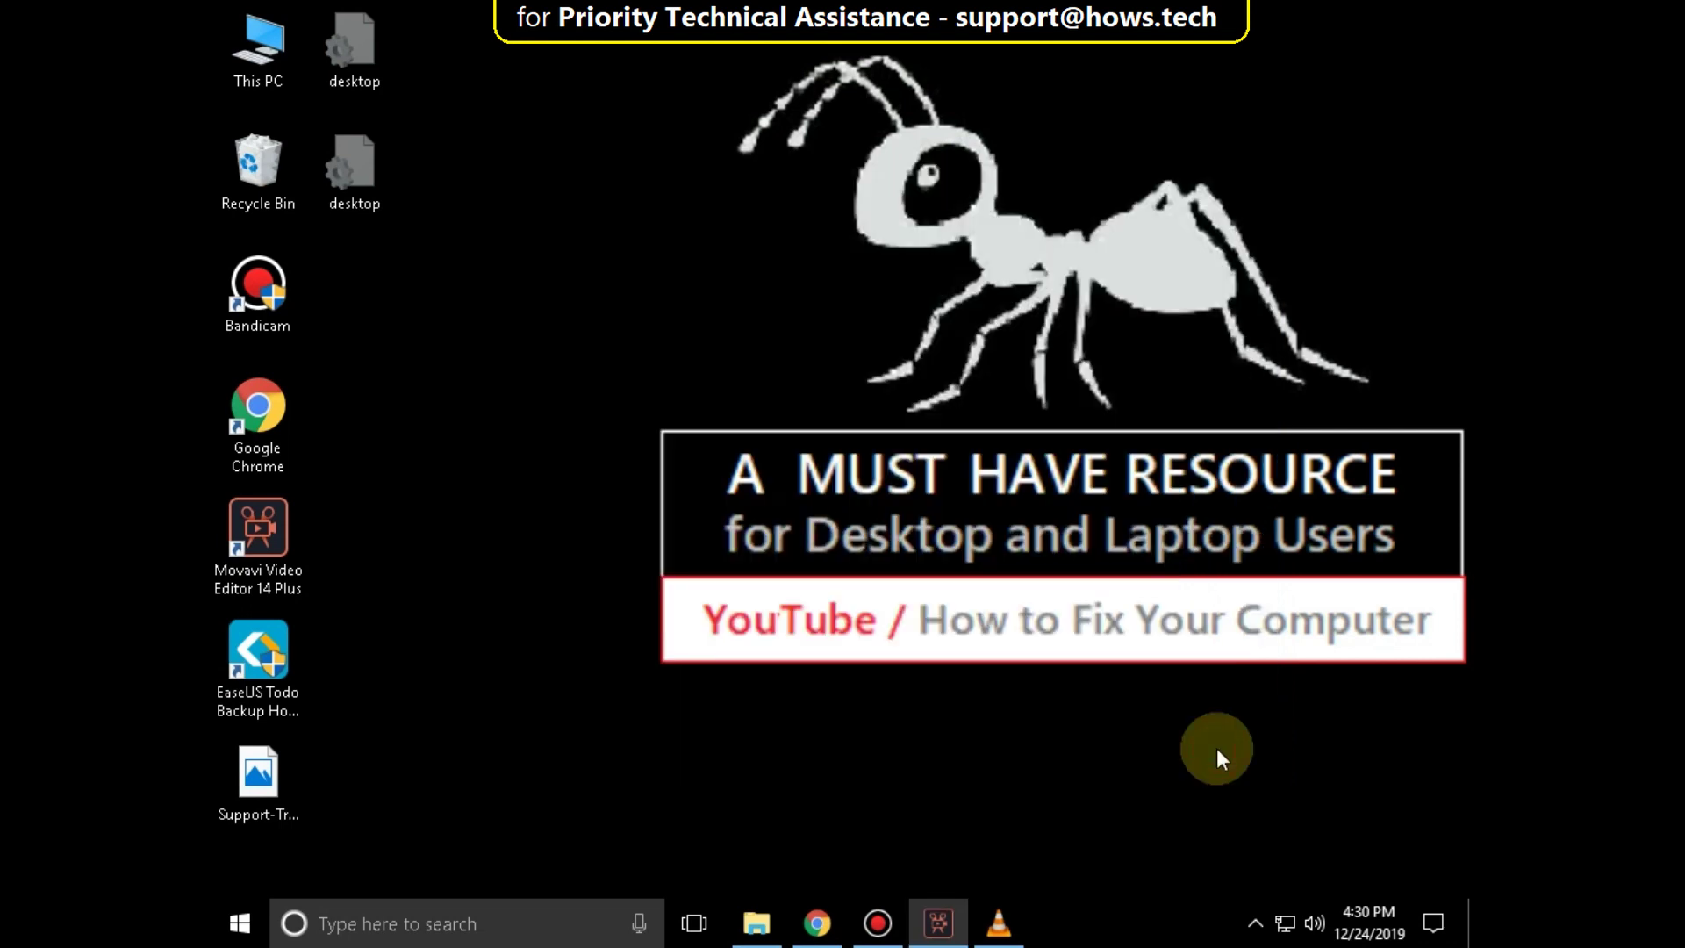
# Bring up Virus & threat protection's Advanced scans with Full scan selected, then close it.
pyautogui.click(452, 932)
pyautogui.write('virys')
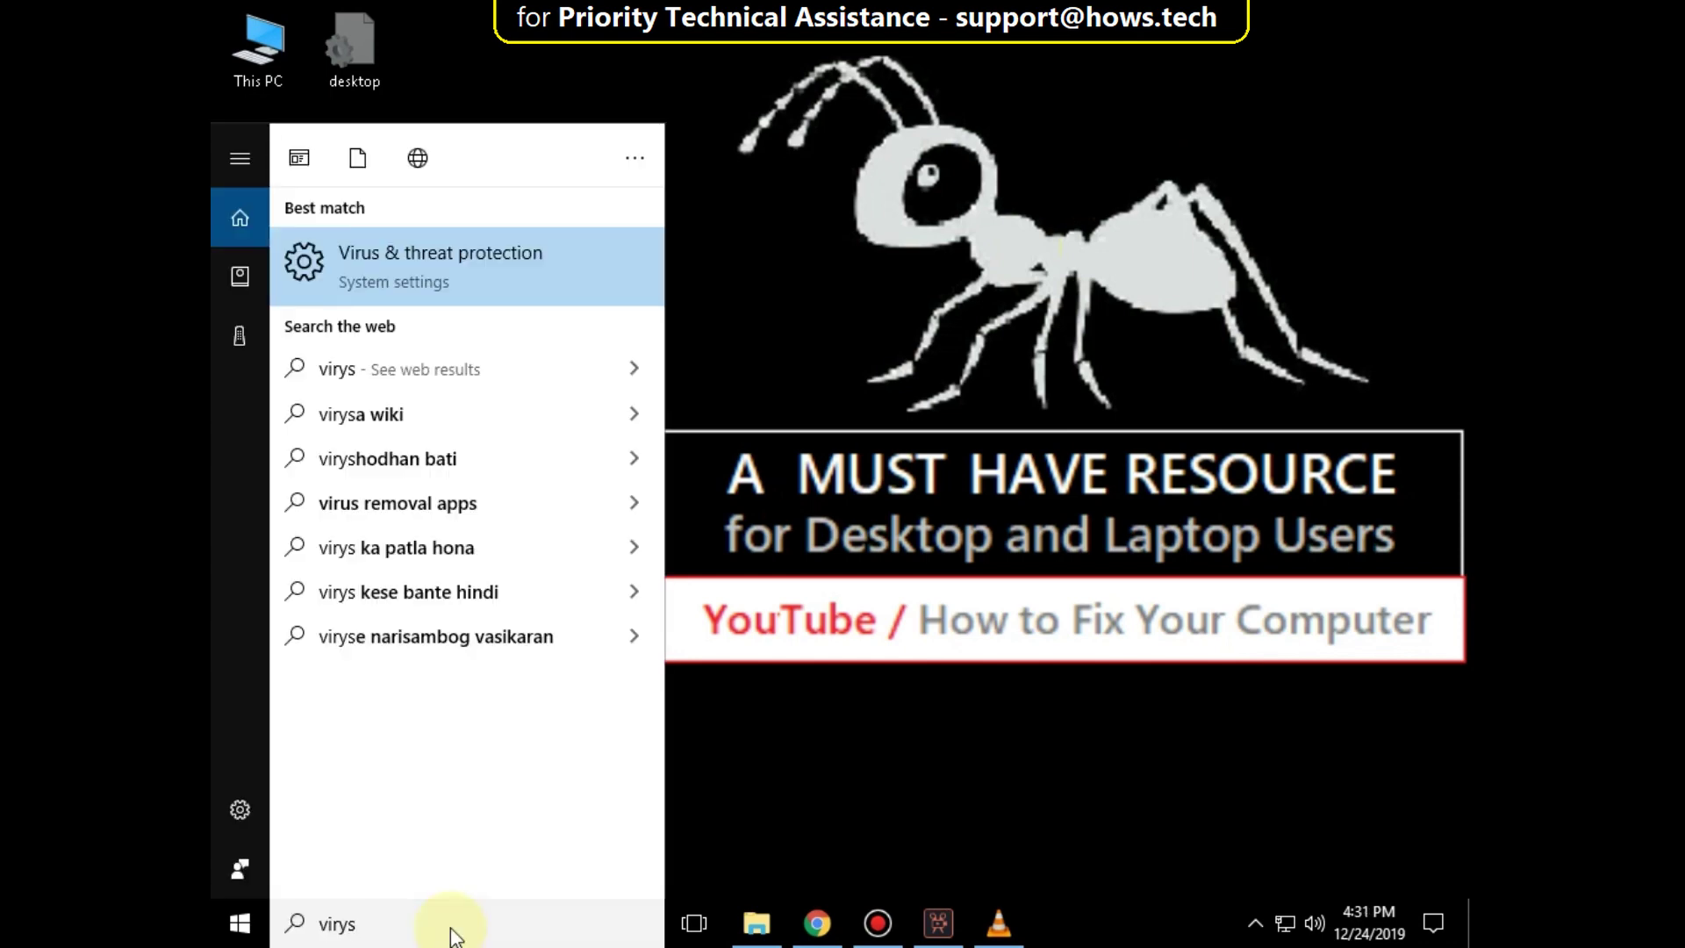
pyautogui.click(423, 276)
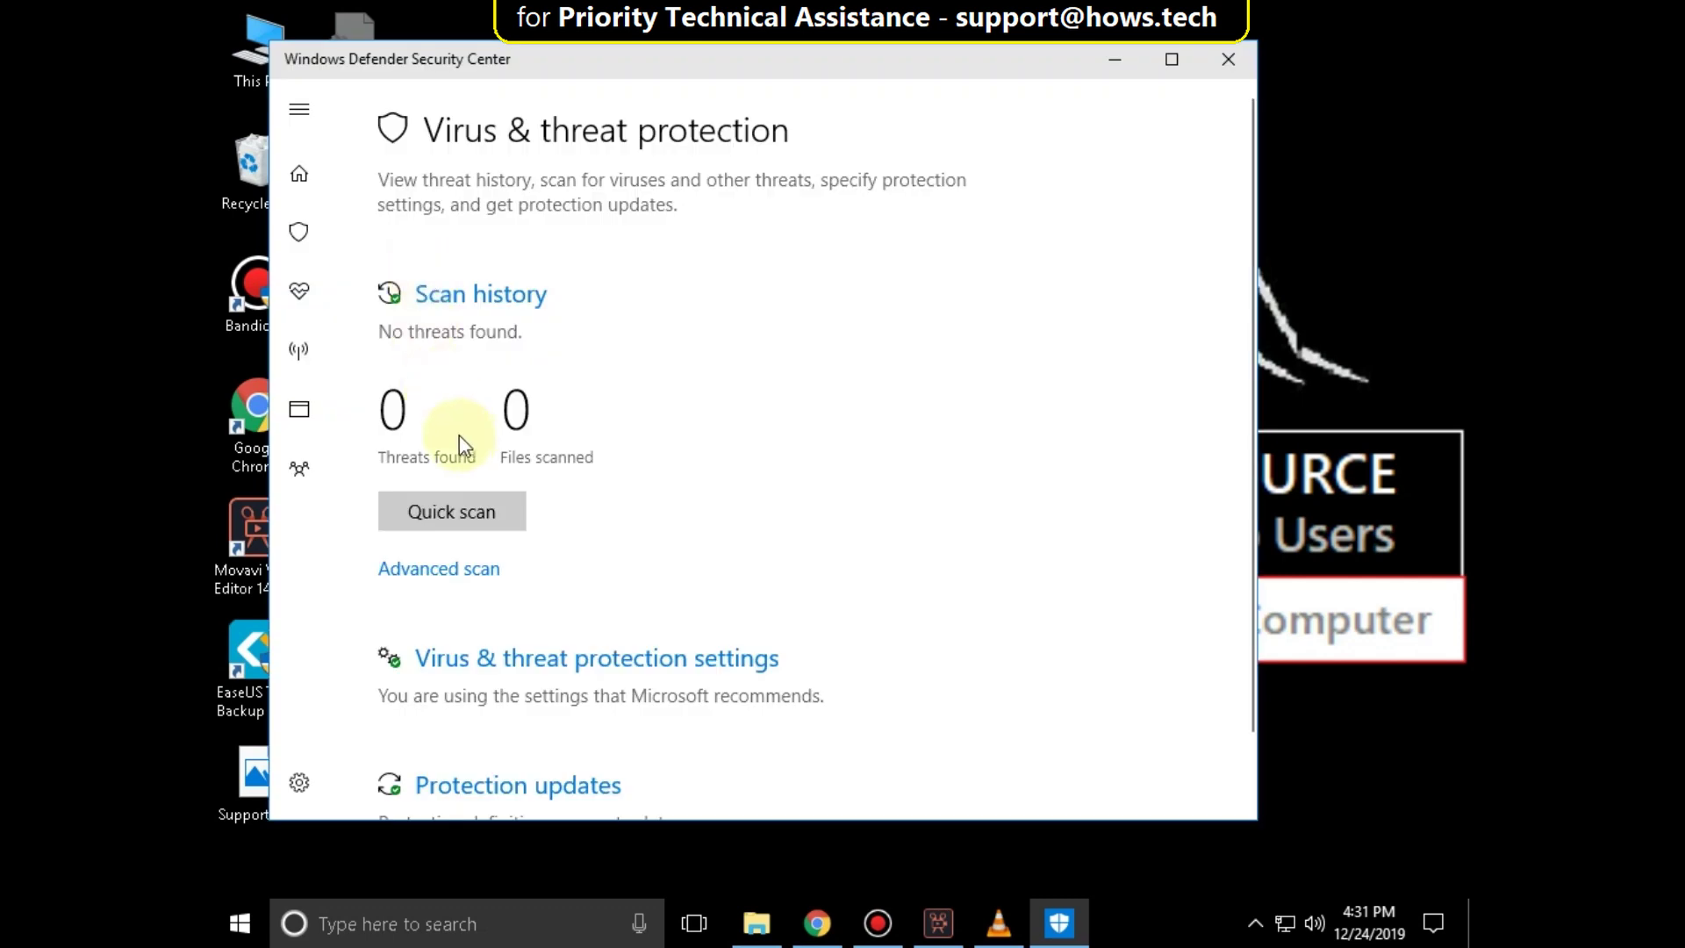
pyautogui.click(448, 572)
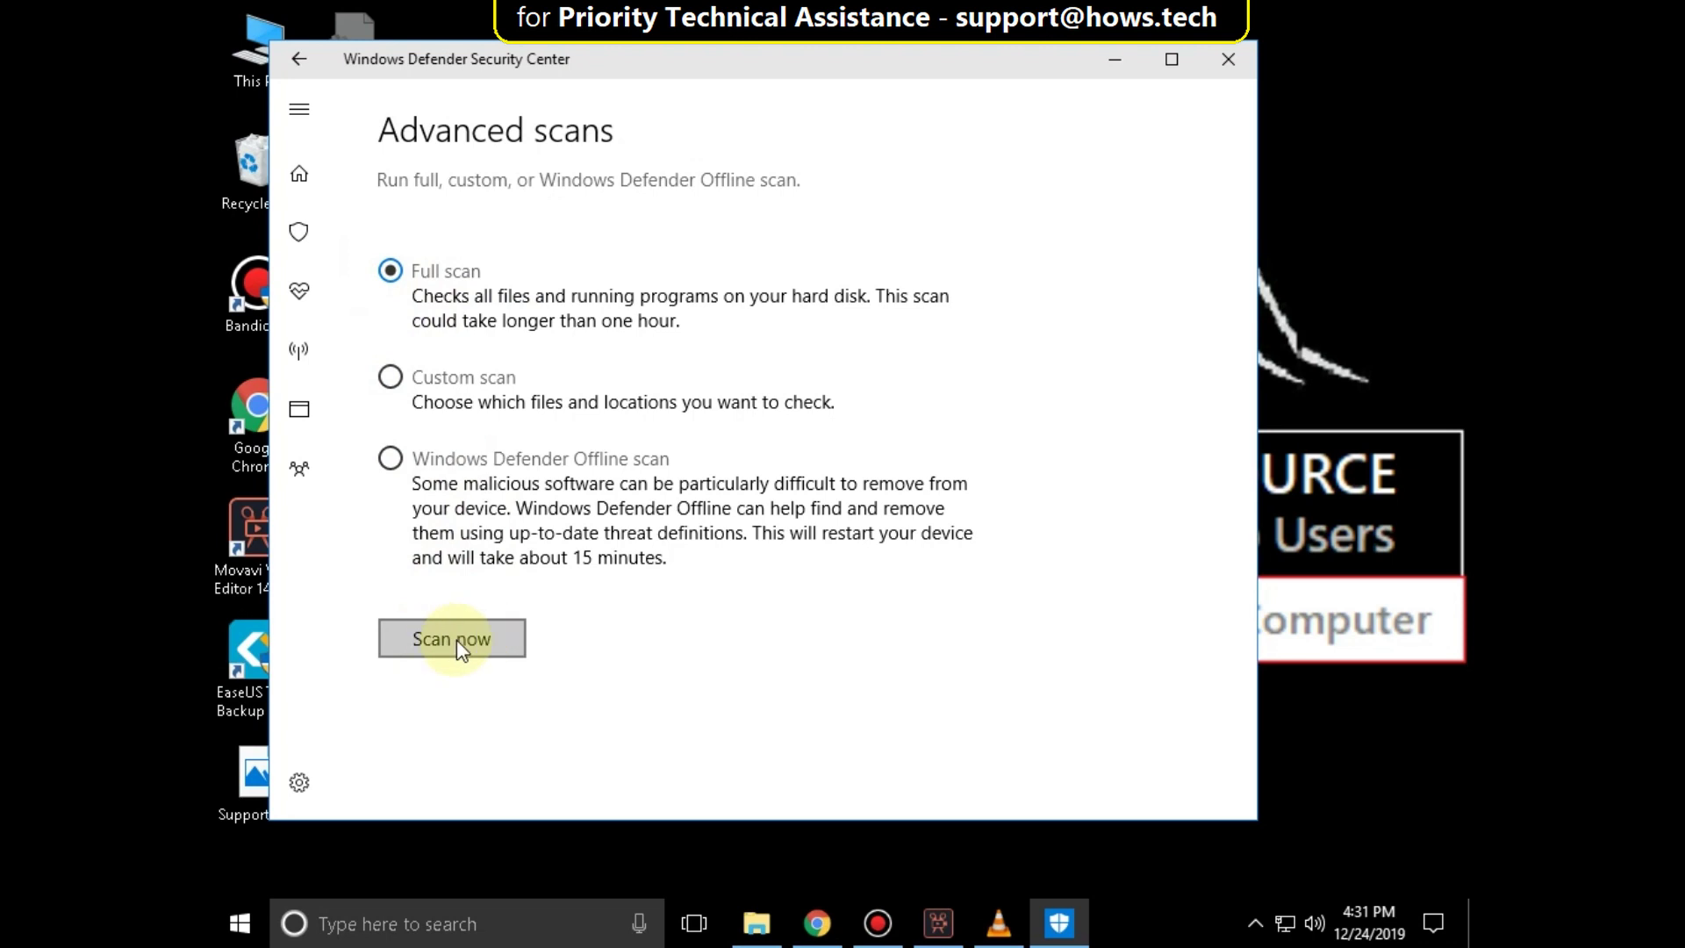
pyautogui.click(1212, 70)
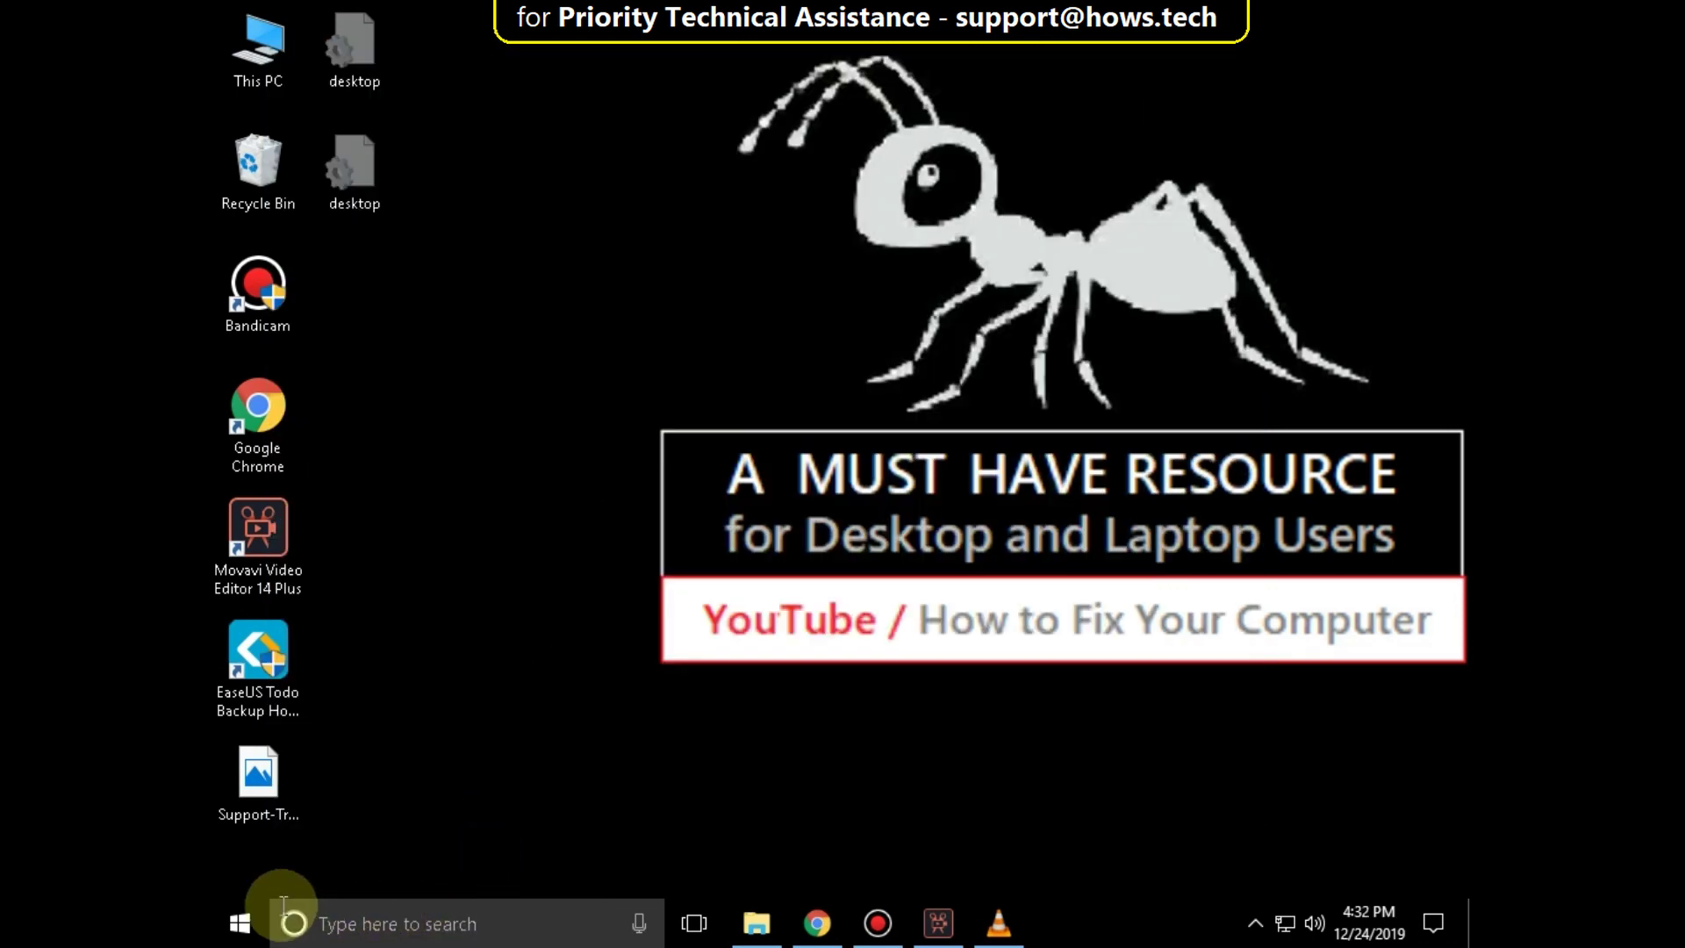
# Switch 'Get notifications from apps and other senders' Off under System > Notifications & actions.
pyautogui.click(240, 922)
pyautogui.click(239, 806)
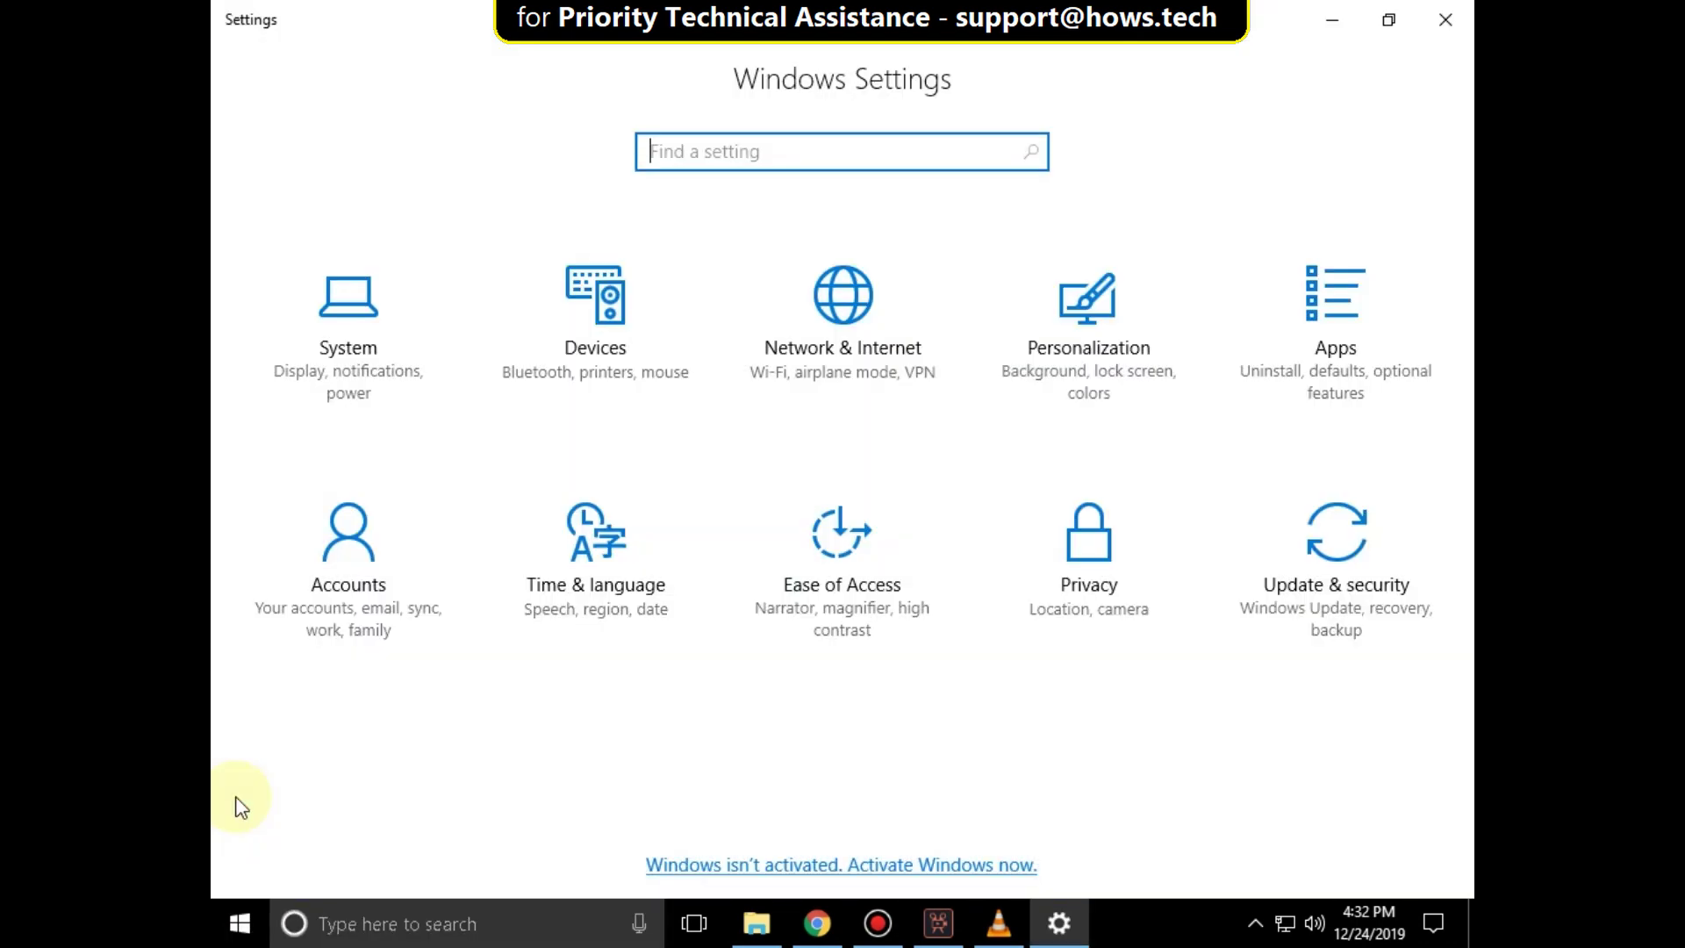
pyautogui.click(333, 364)
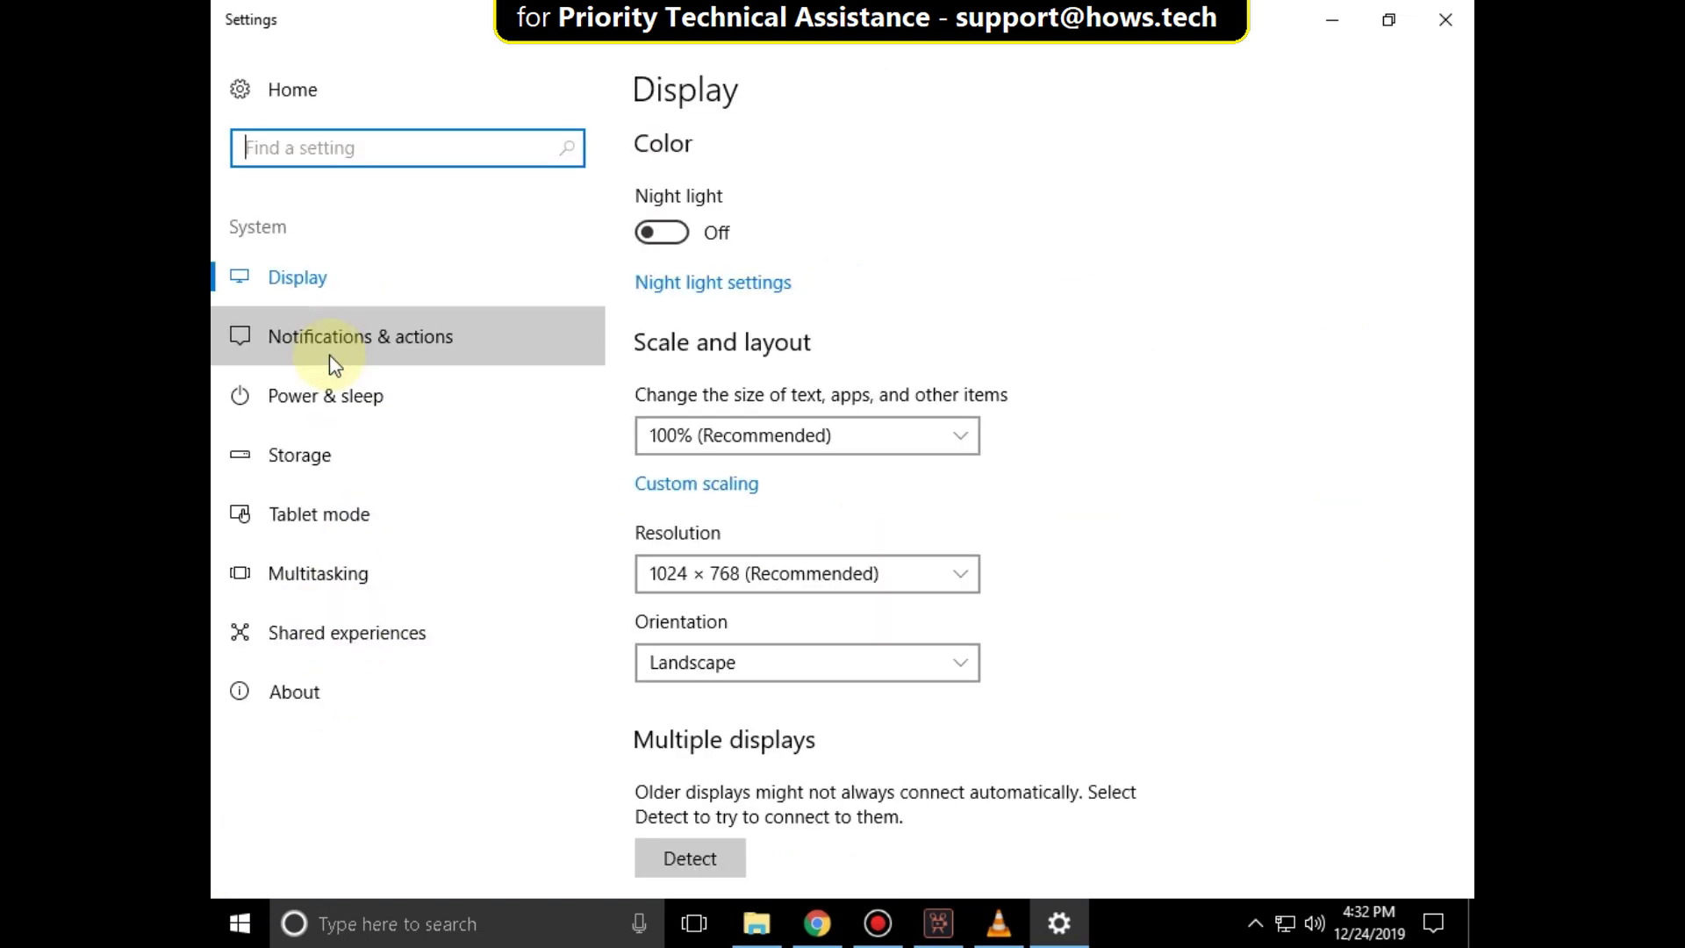
pyautogui.click(329, 355)
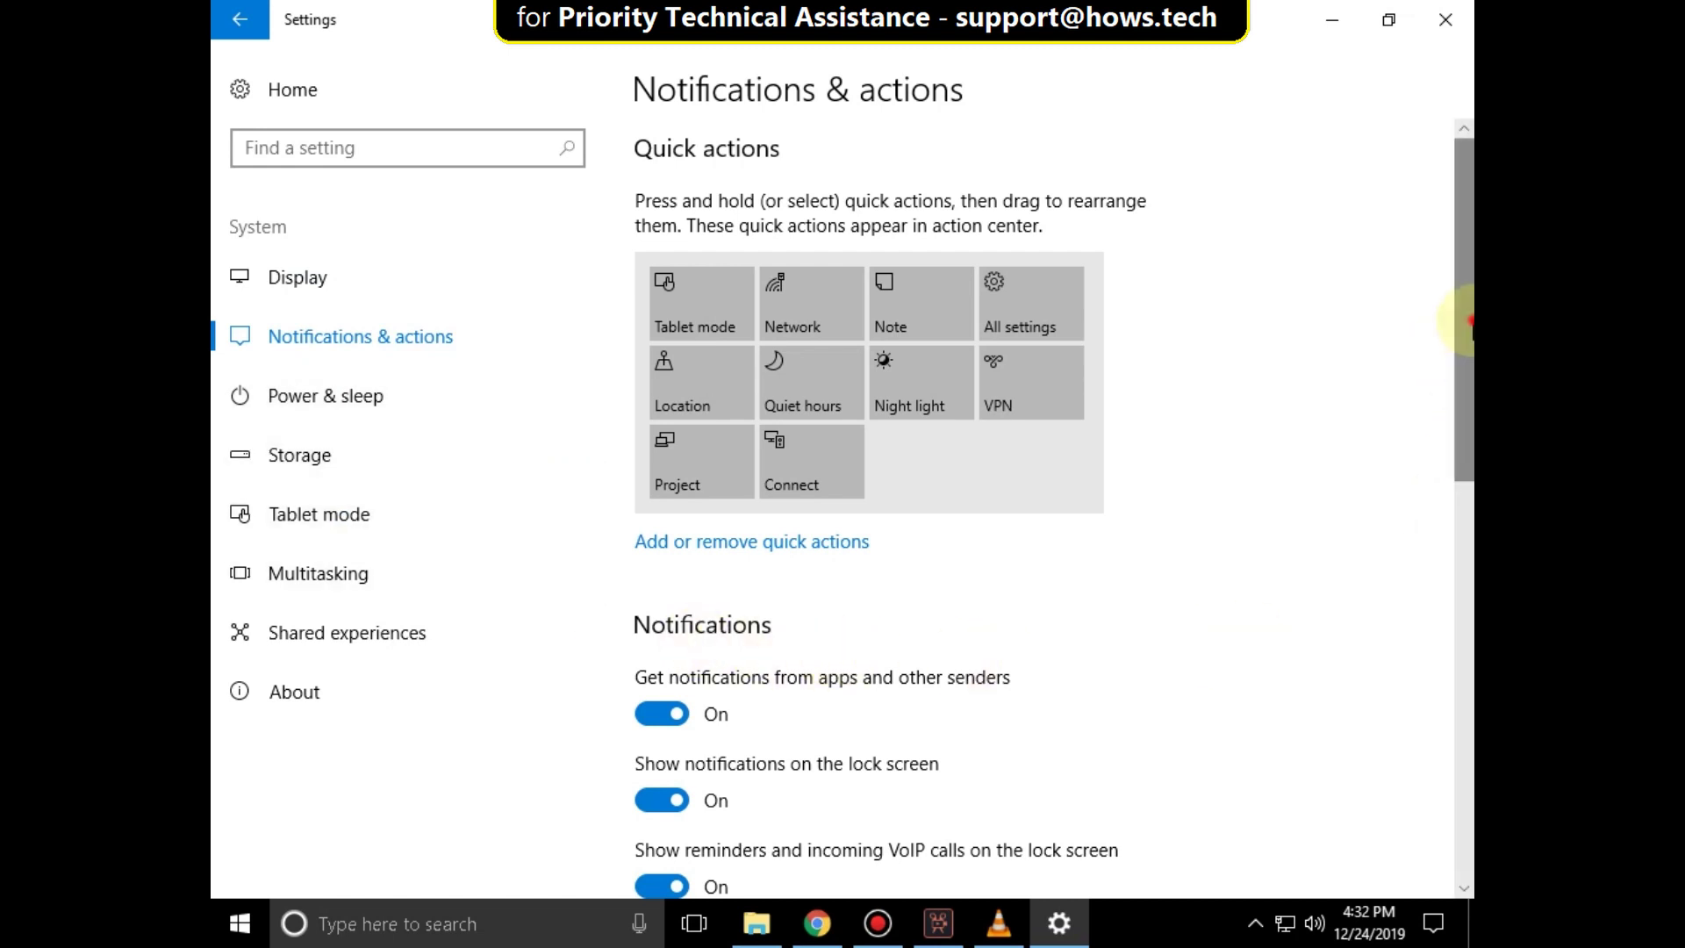
pyautogui.scroll(-4, 1462, 384)
pyautogui.scroll(-1, 1465, 478)
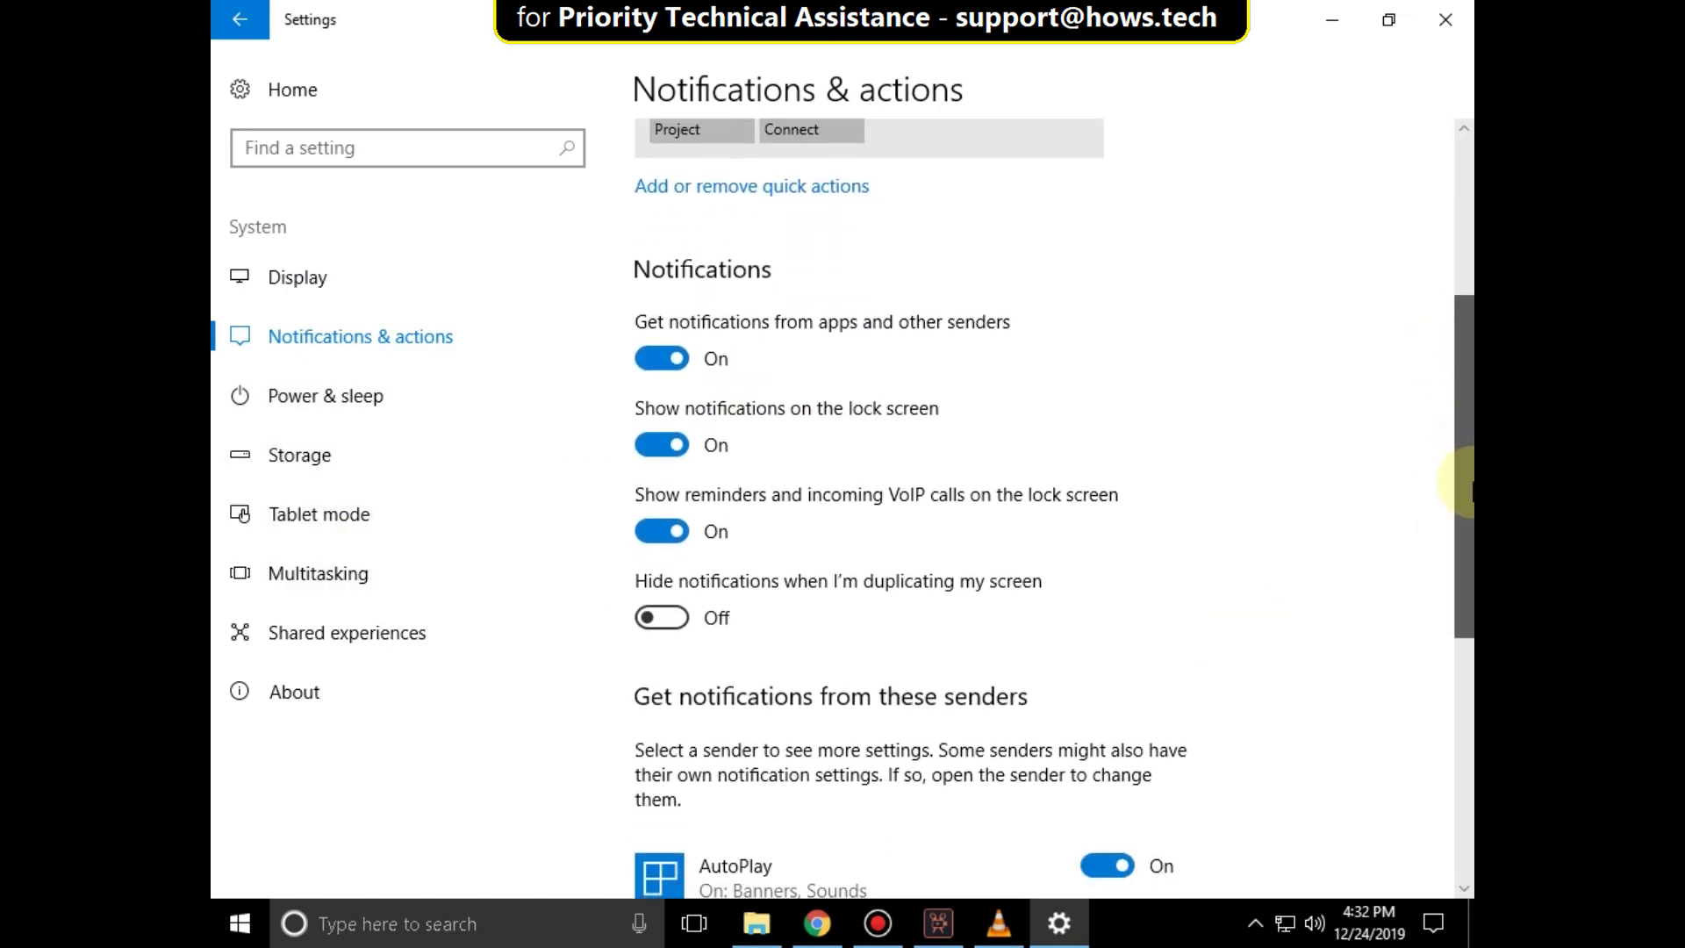
pyautogui.click(662, 320)
pyautogui.scroll(1, 1460, 271)
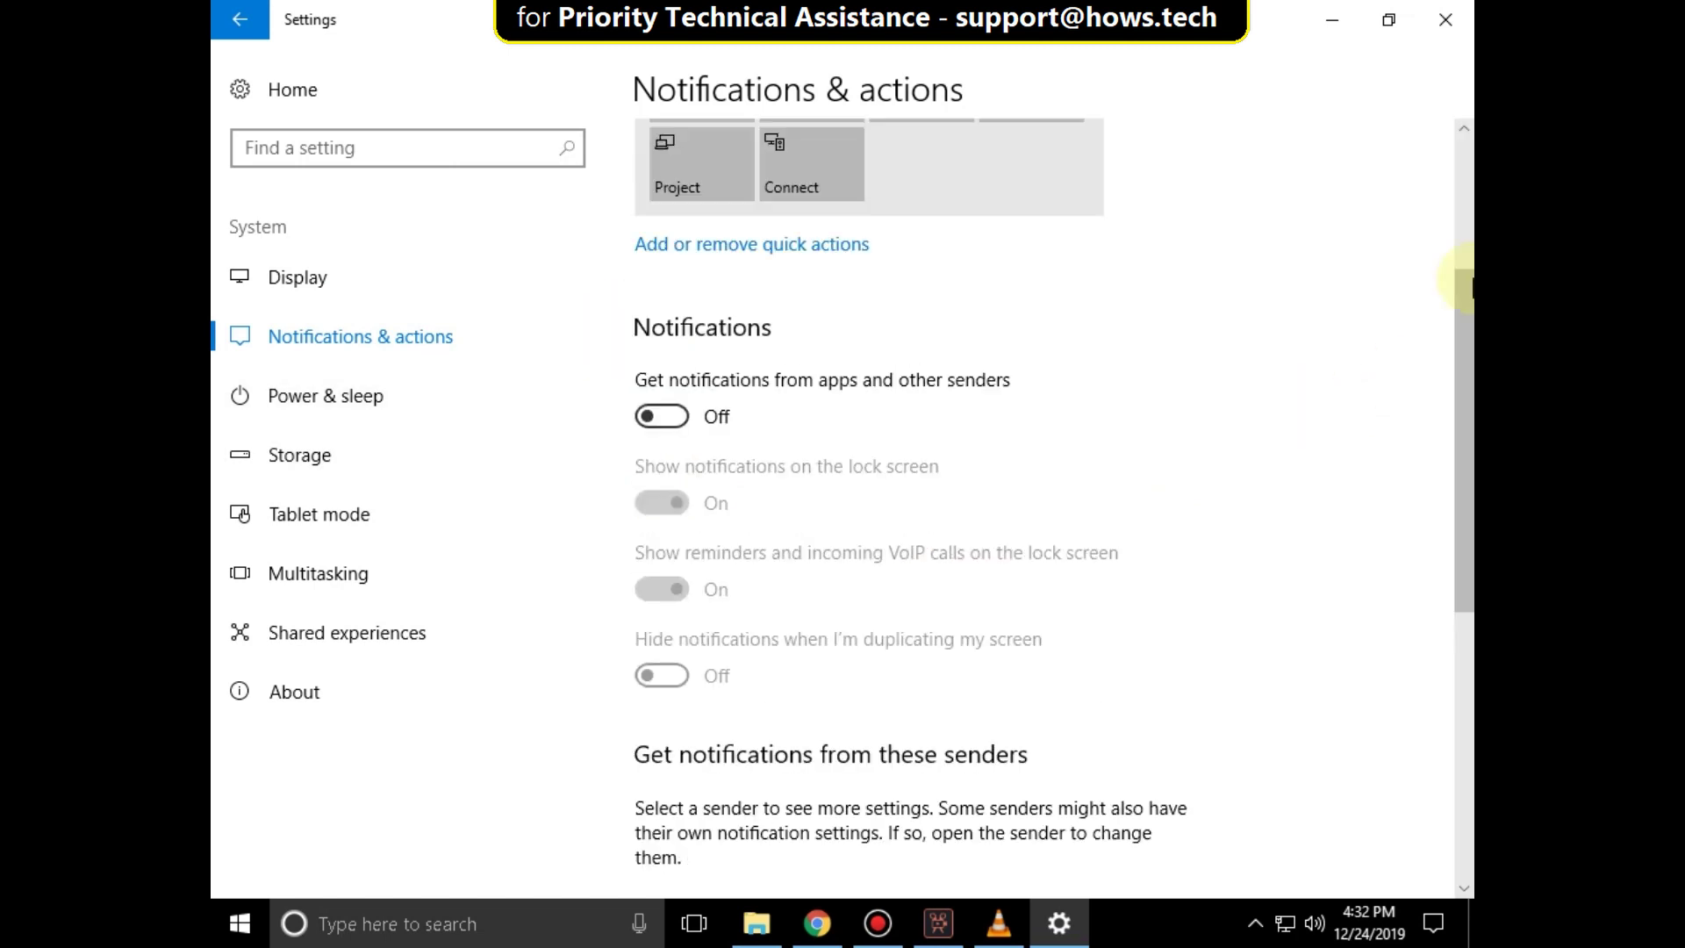
pyautogui.click(1444, 20)
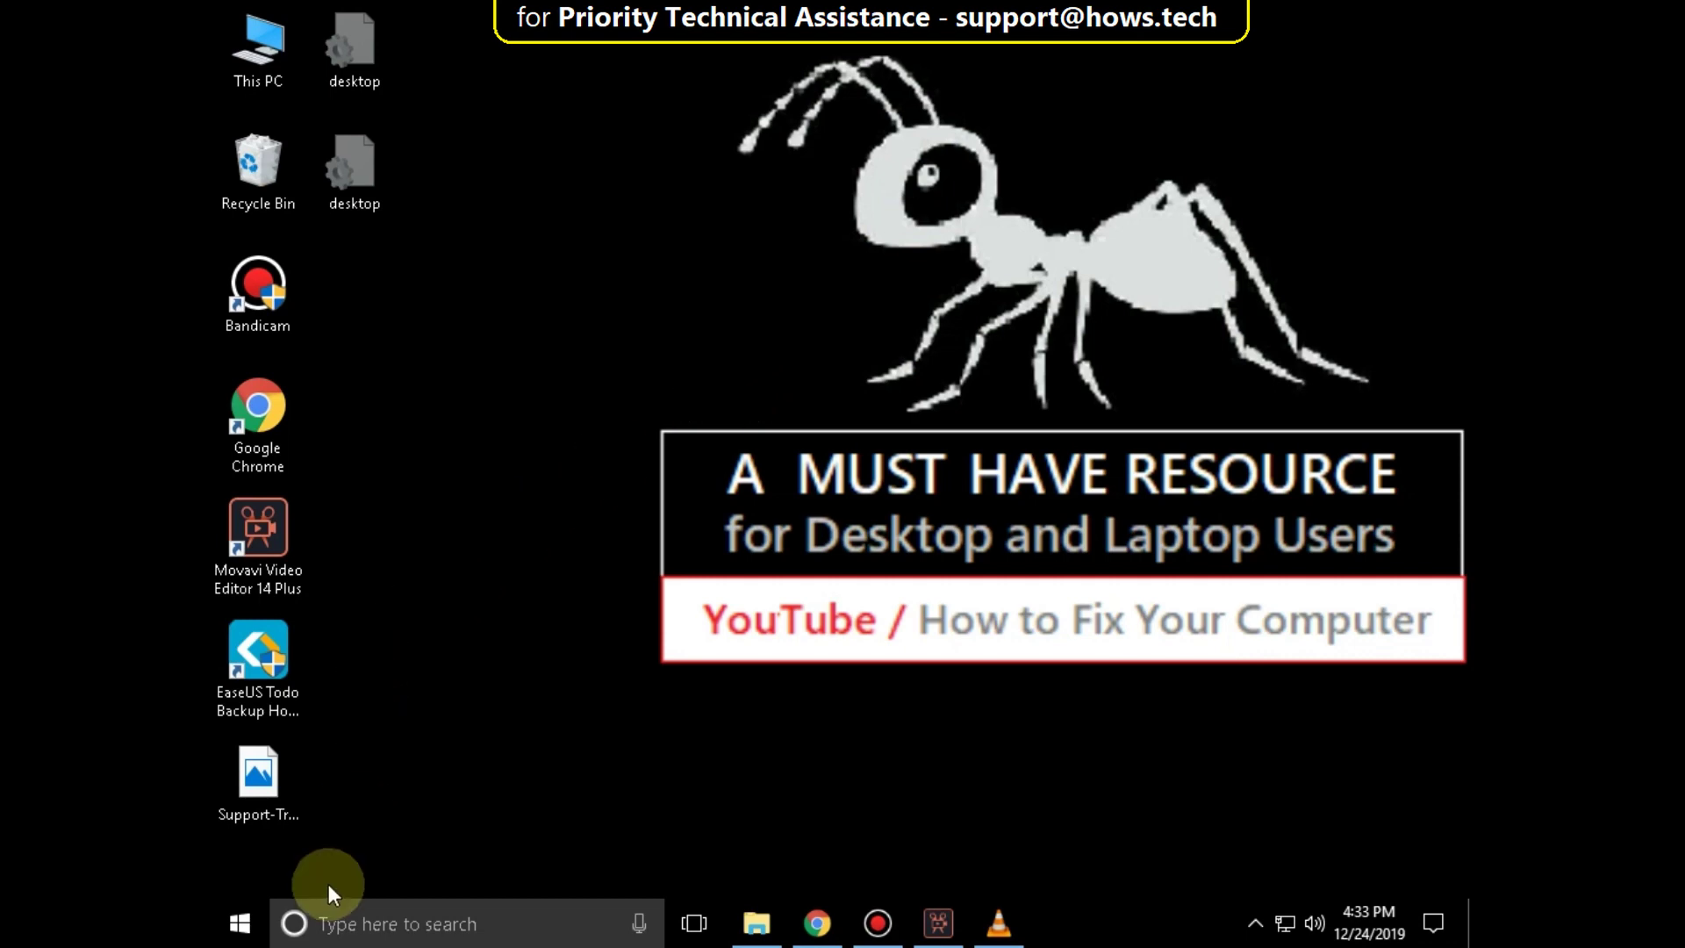
# Launch services.msc from the Run dialog opened via the Start button's context menu.
pyautogui.click(239, 922)
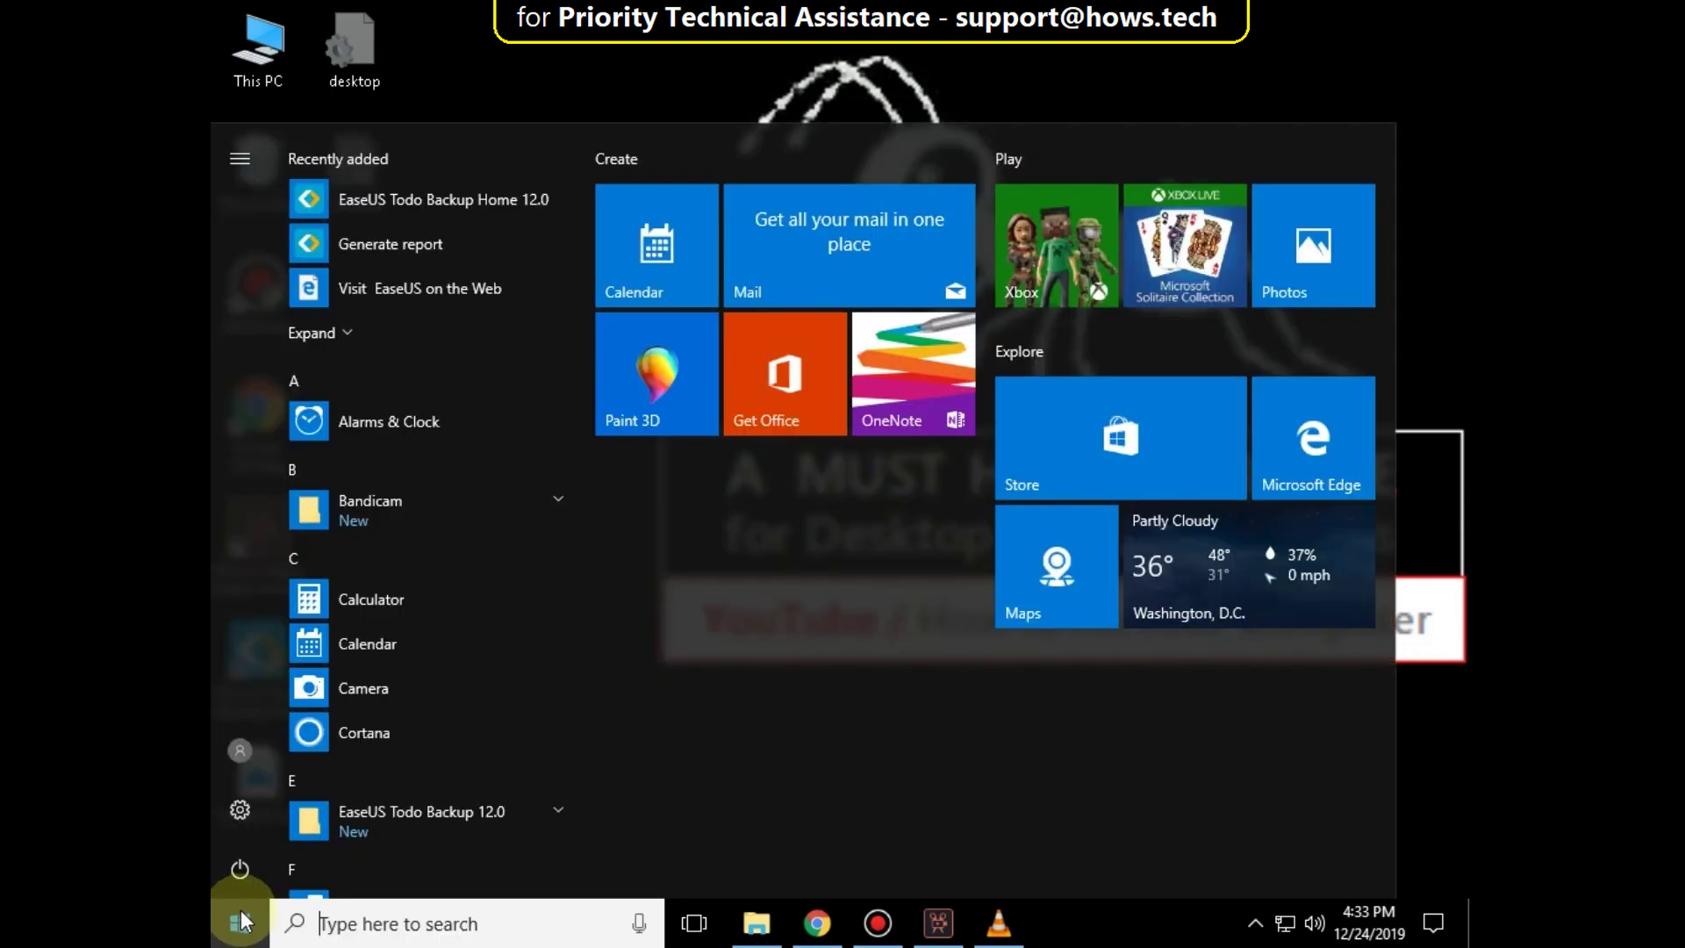
pyautogui.rightClick(243, 920)
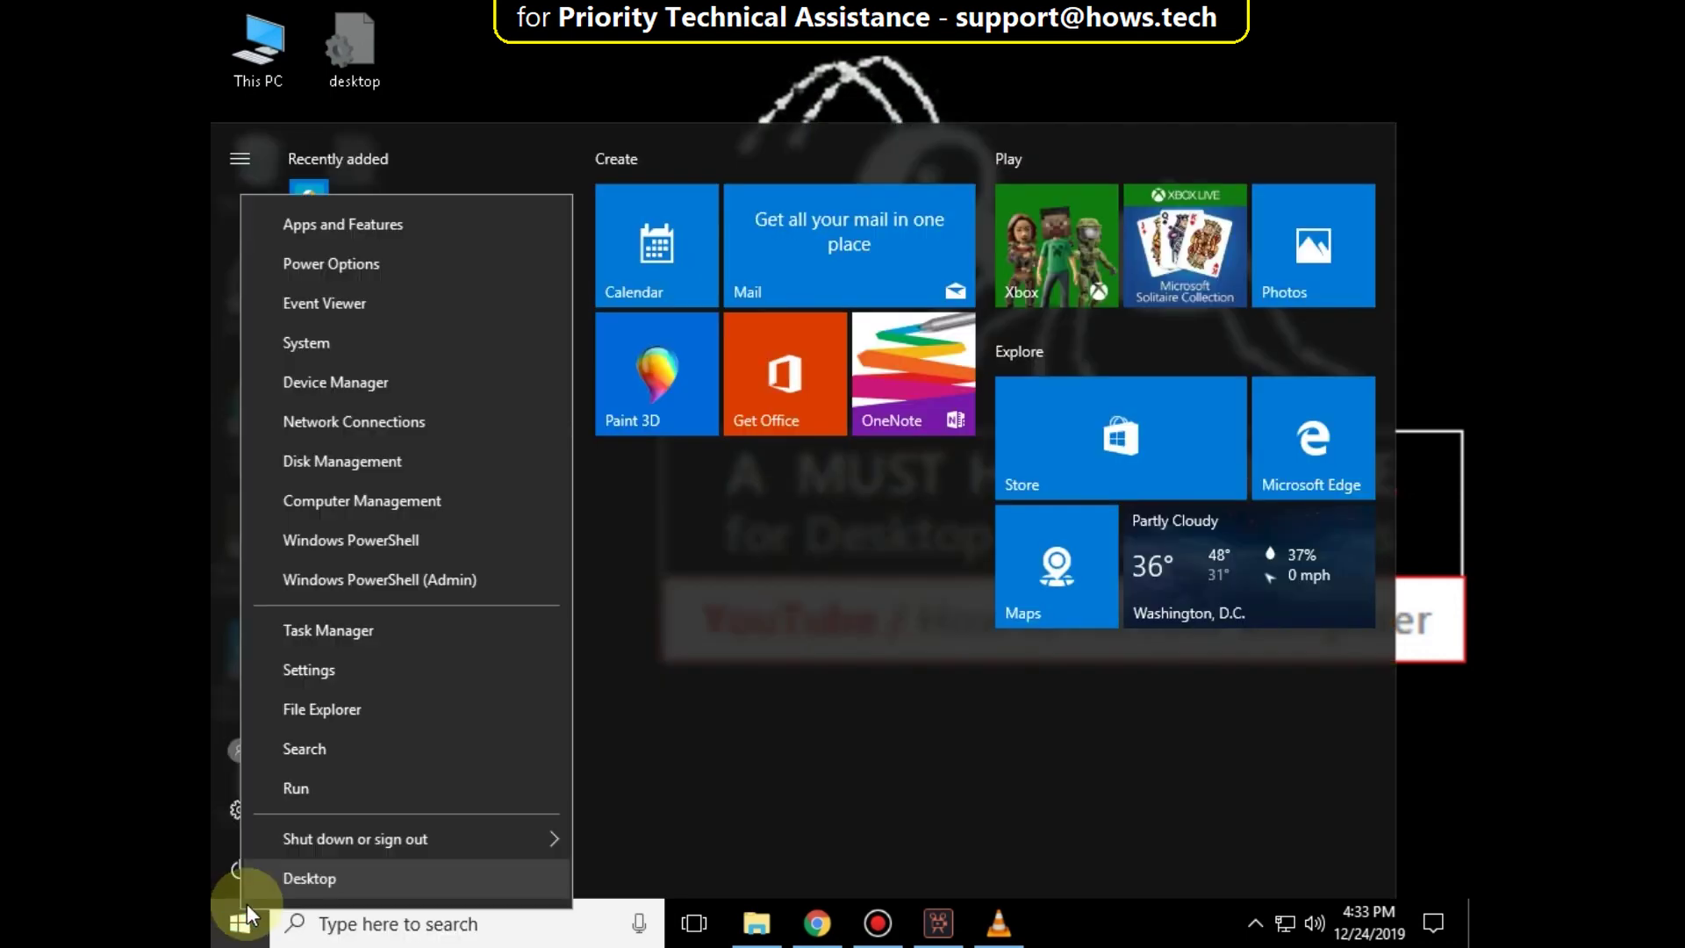
pyautogui.click(295, 791)
pyautogui.write('regedi')
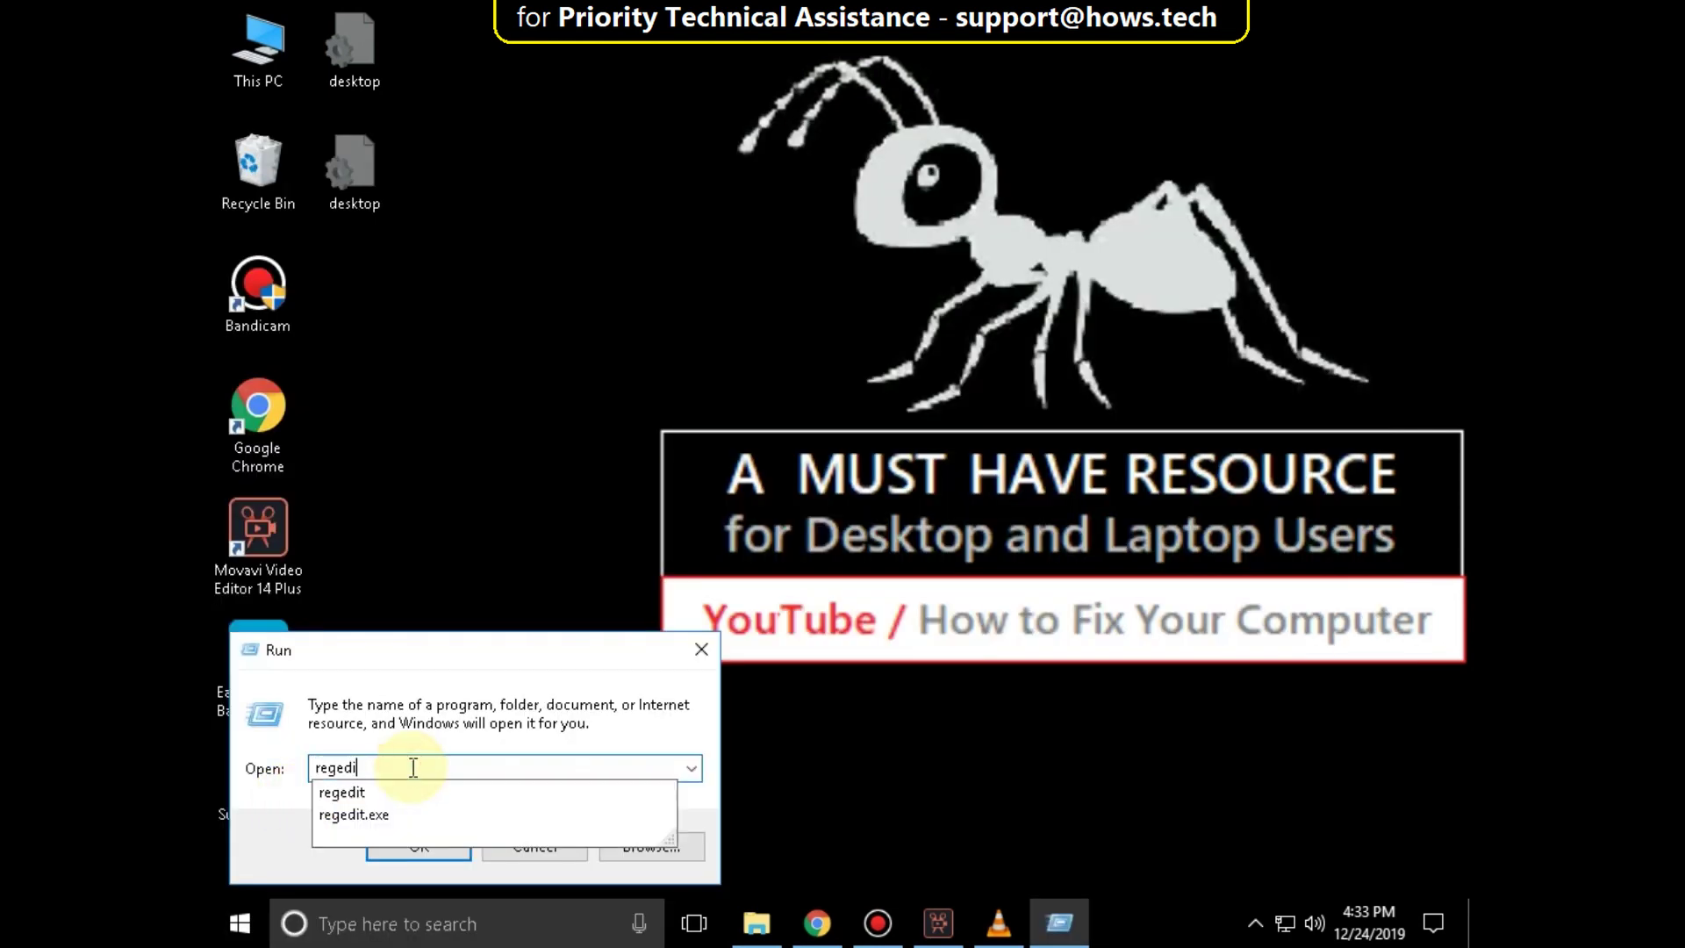
pyautogui.hotkey('ctrl', 'a')
pyautogui.write('ser')
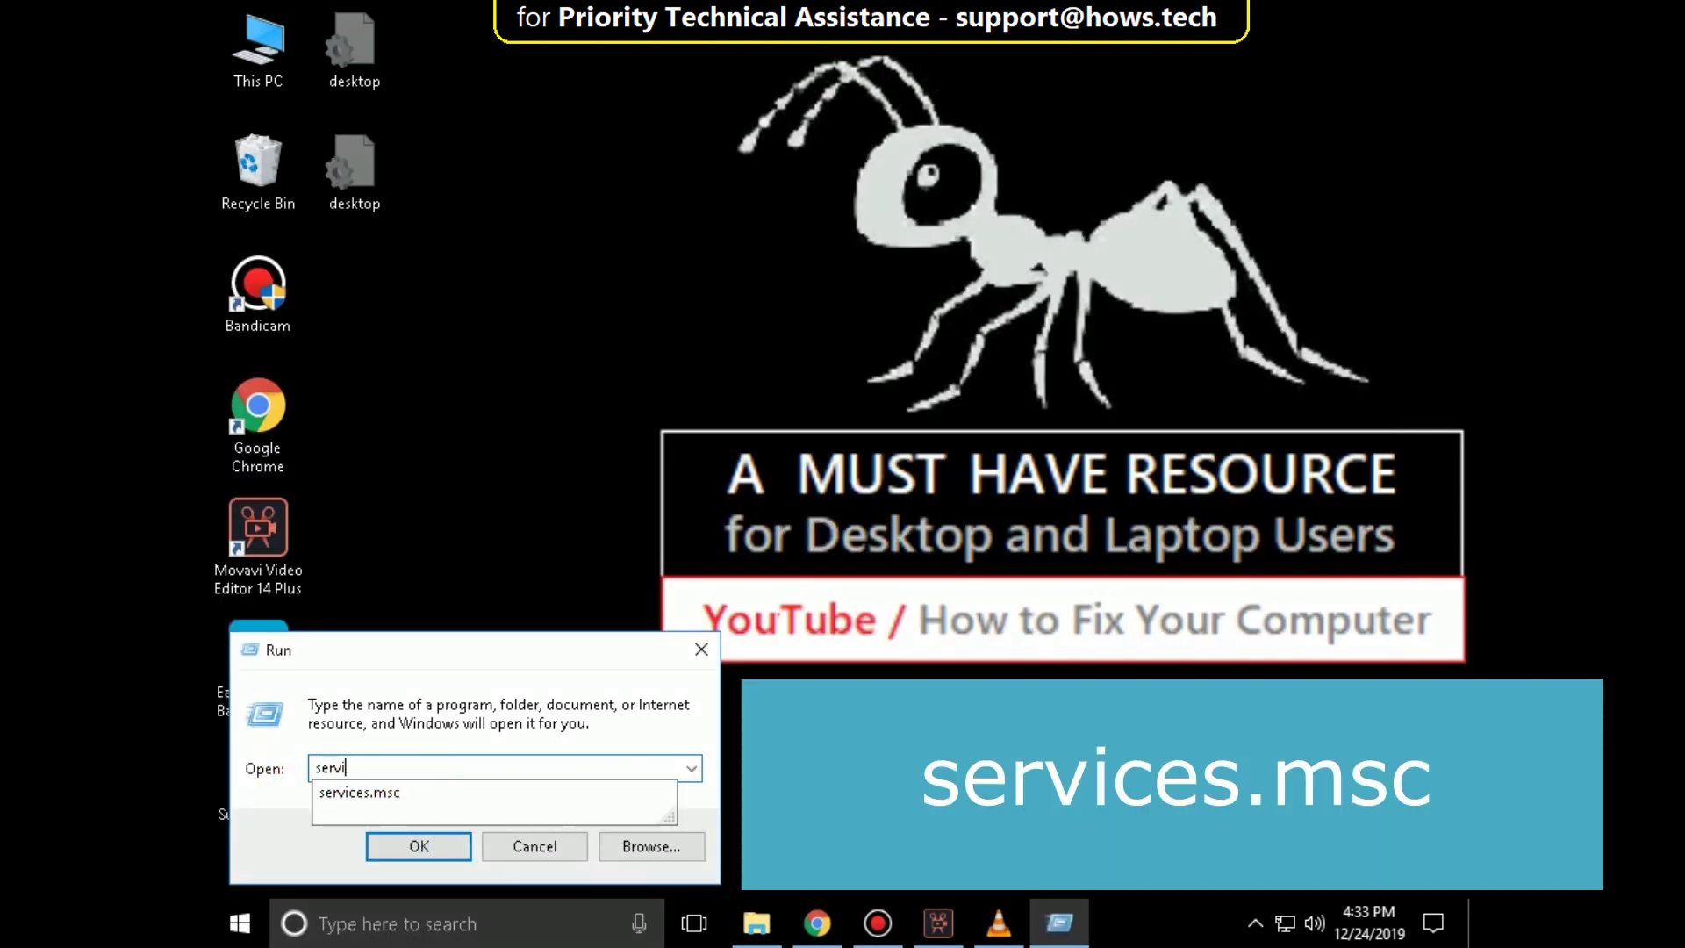
pyautogui.click(408, 793)
pyautogui.click(420, 844)
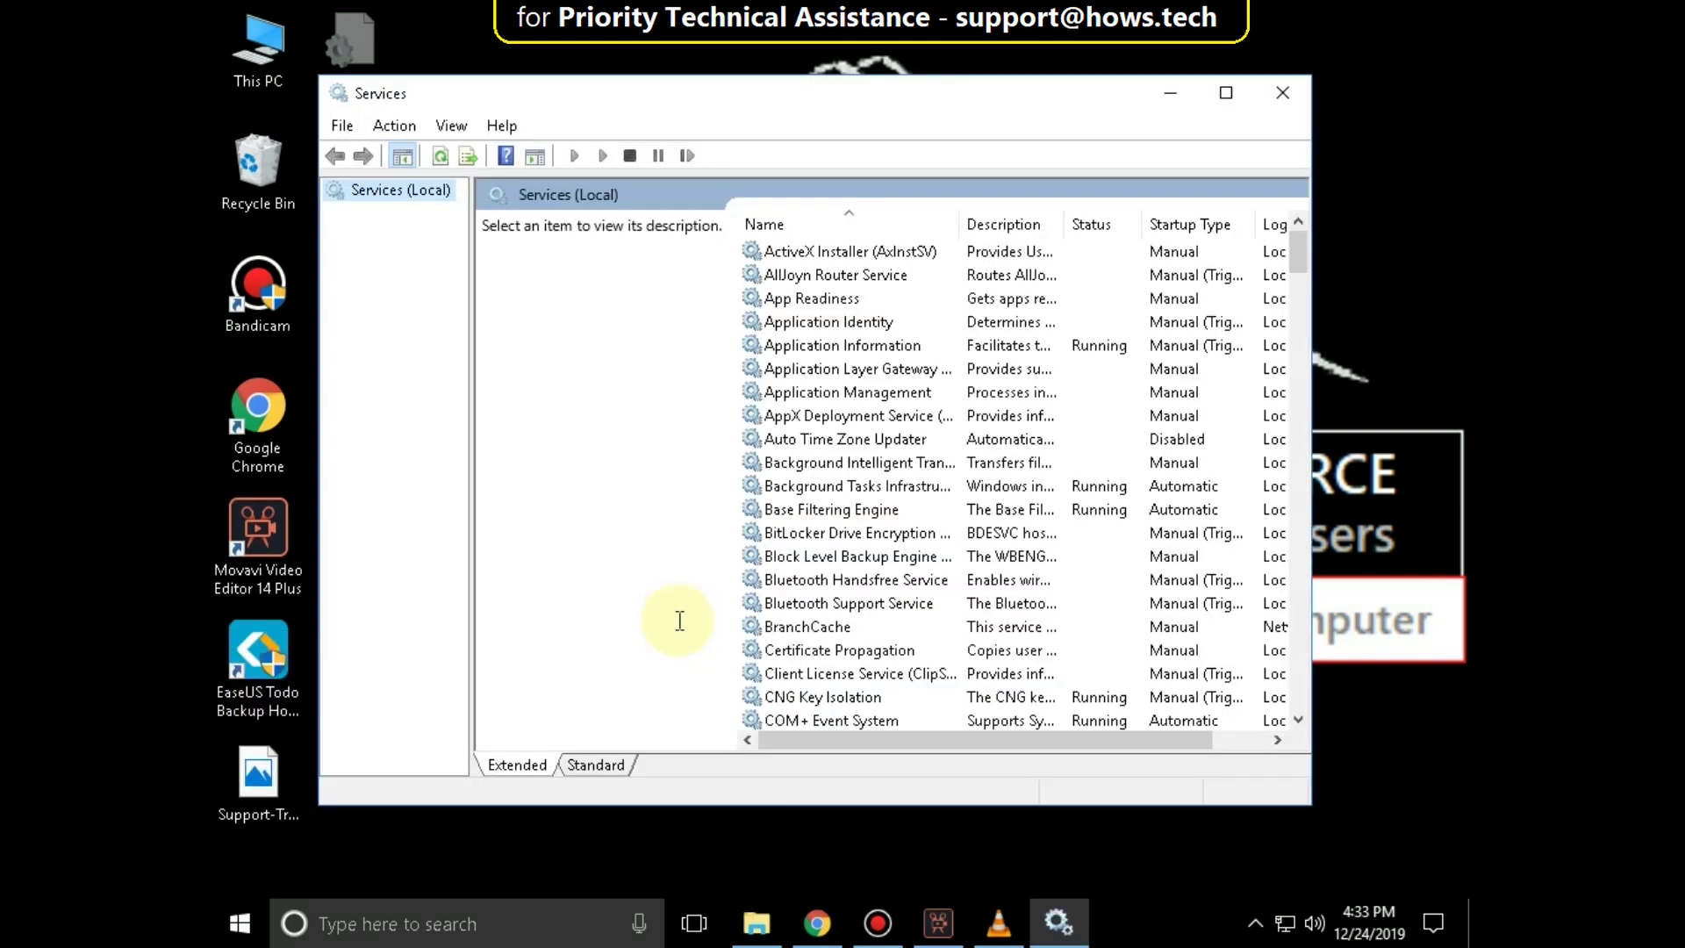
# Maximize the Services console and stop the running Superfetch service.
pyautogui.click(1251, 85)
pyautogui.moveTo(1462, 189); pyautogui.dragTo(1462, 629)
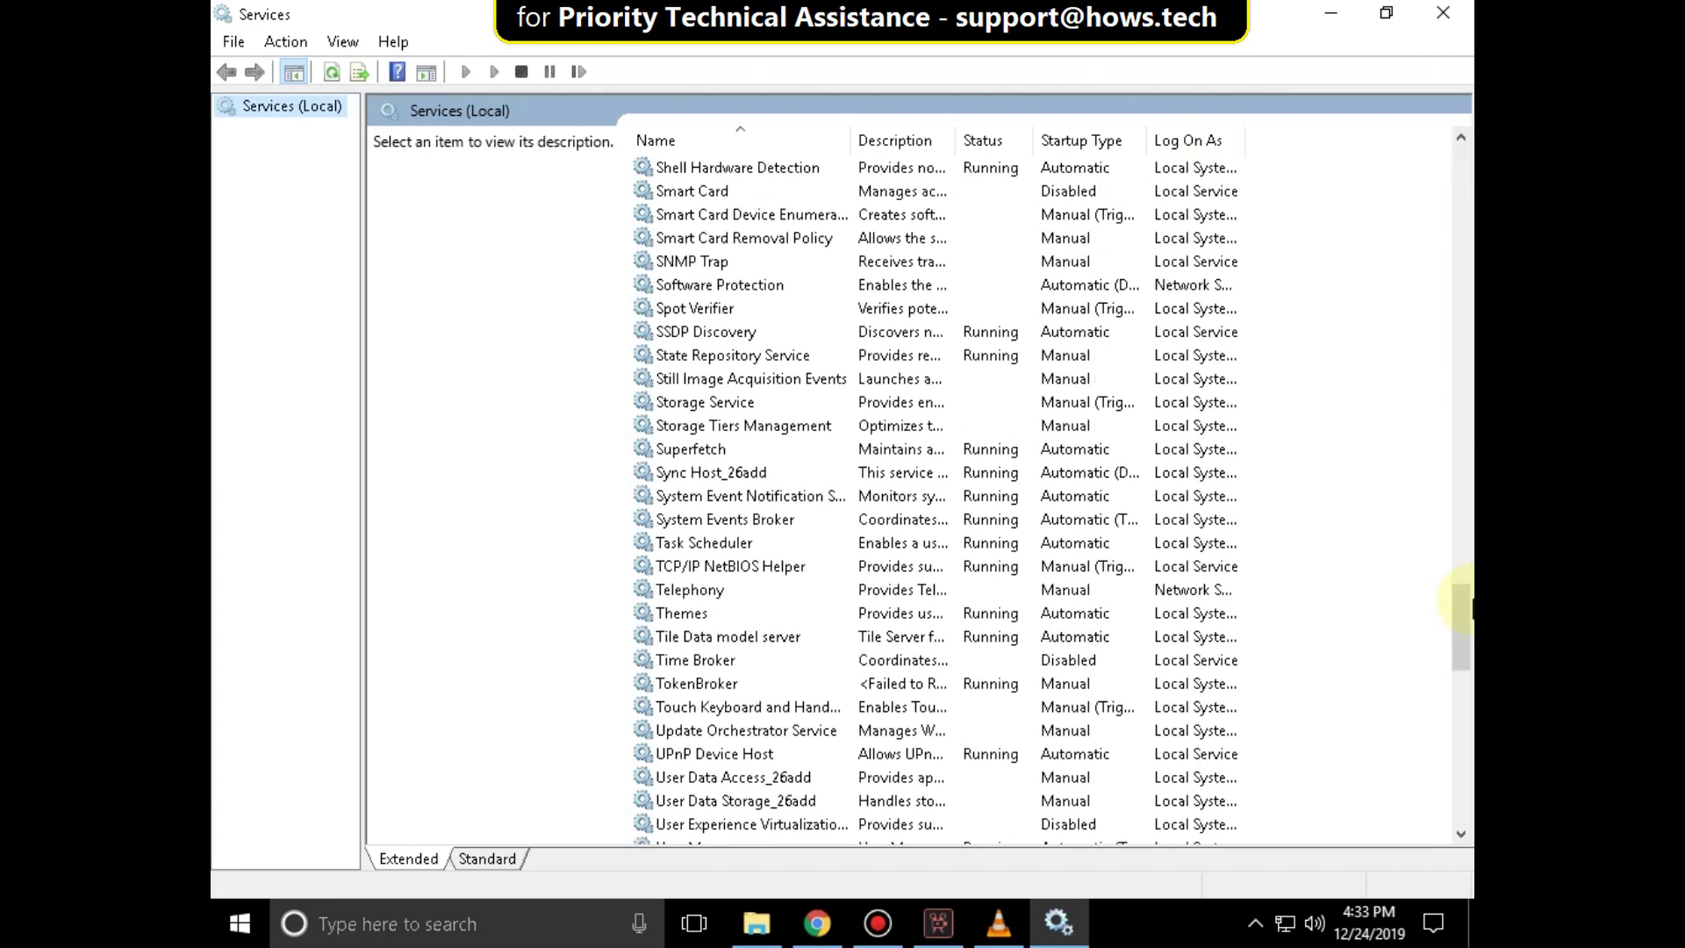
pyautogui.click(721, 450)
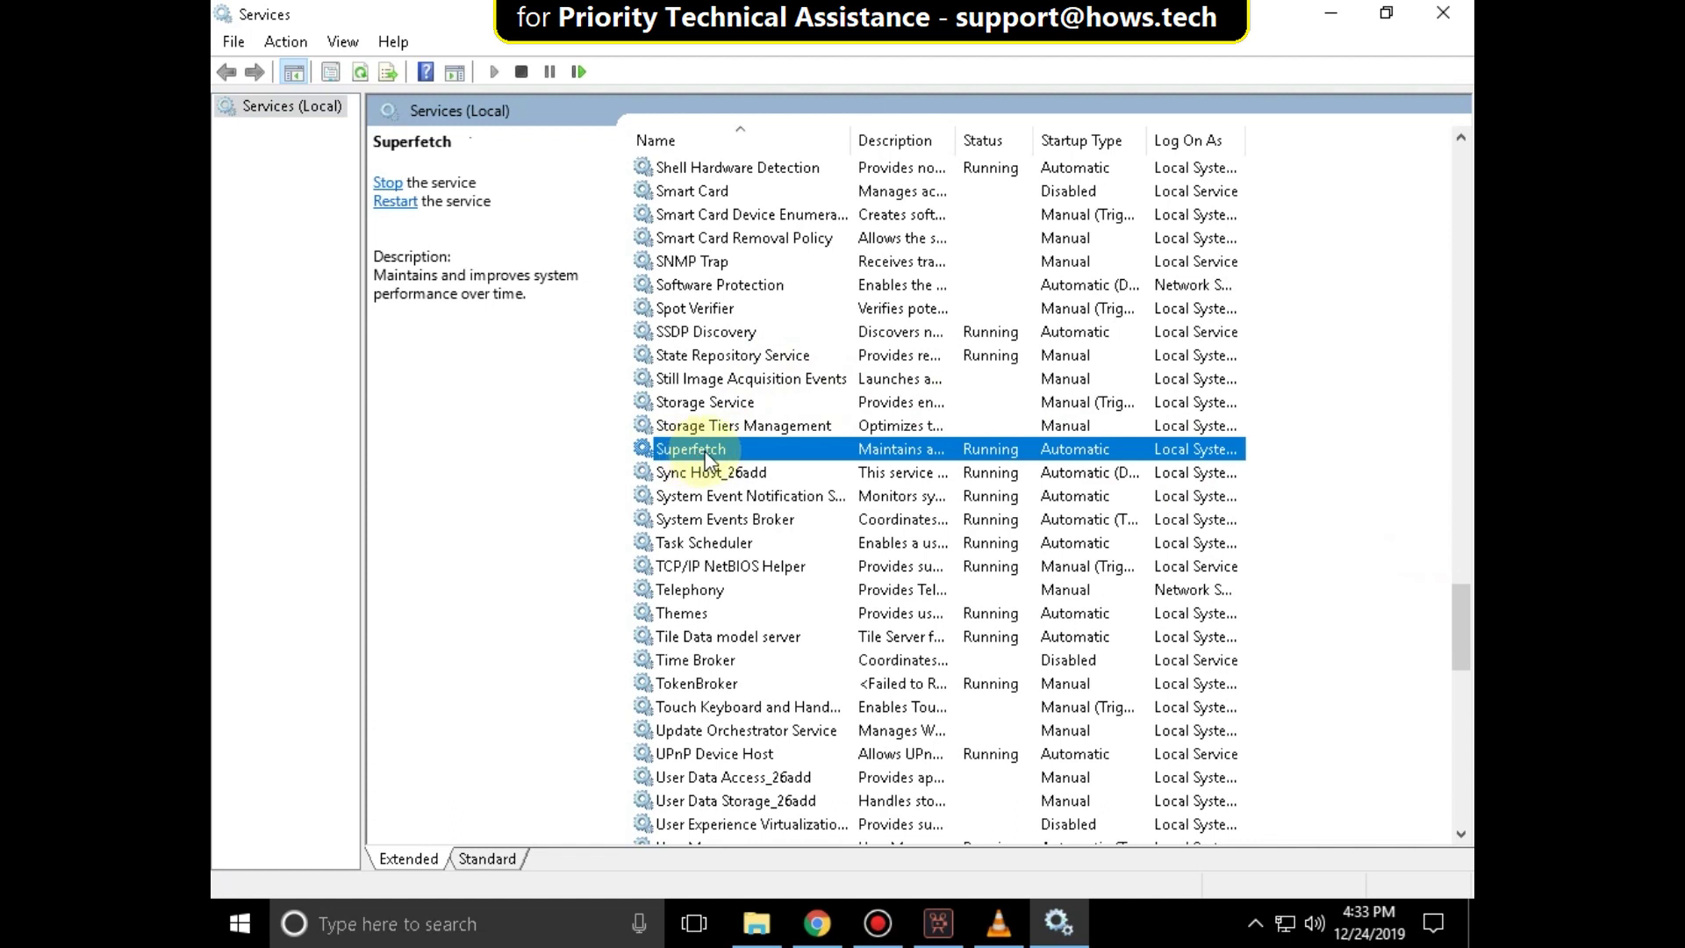
pyautogui.rightClick(705, 451)
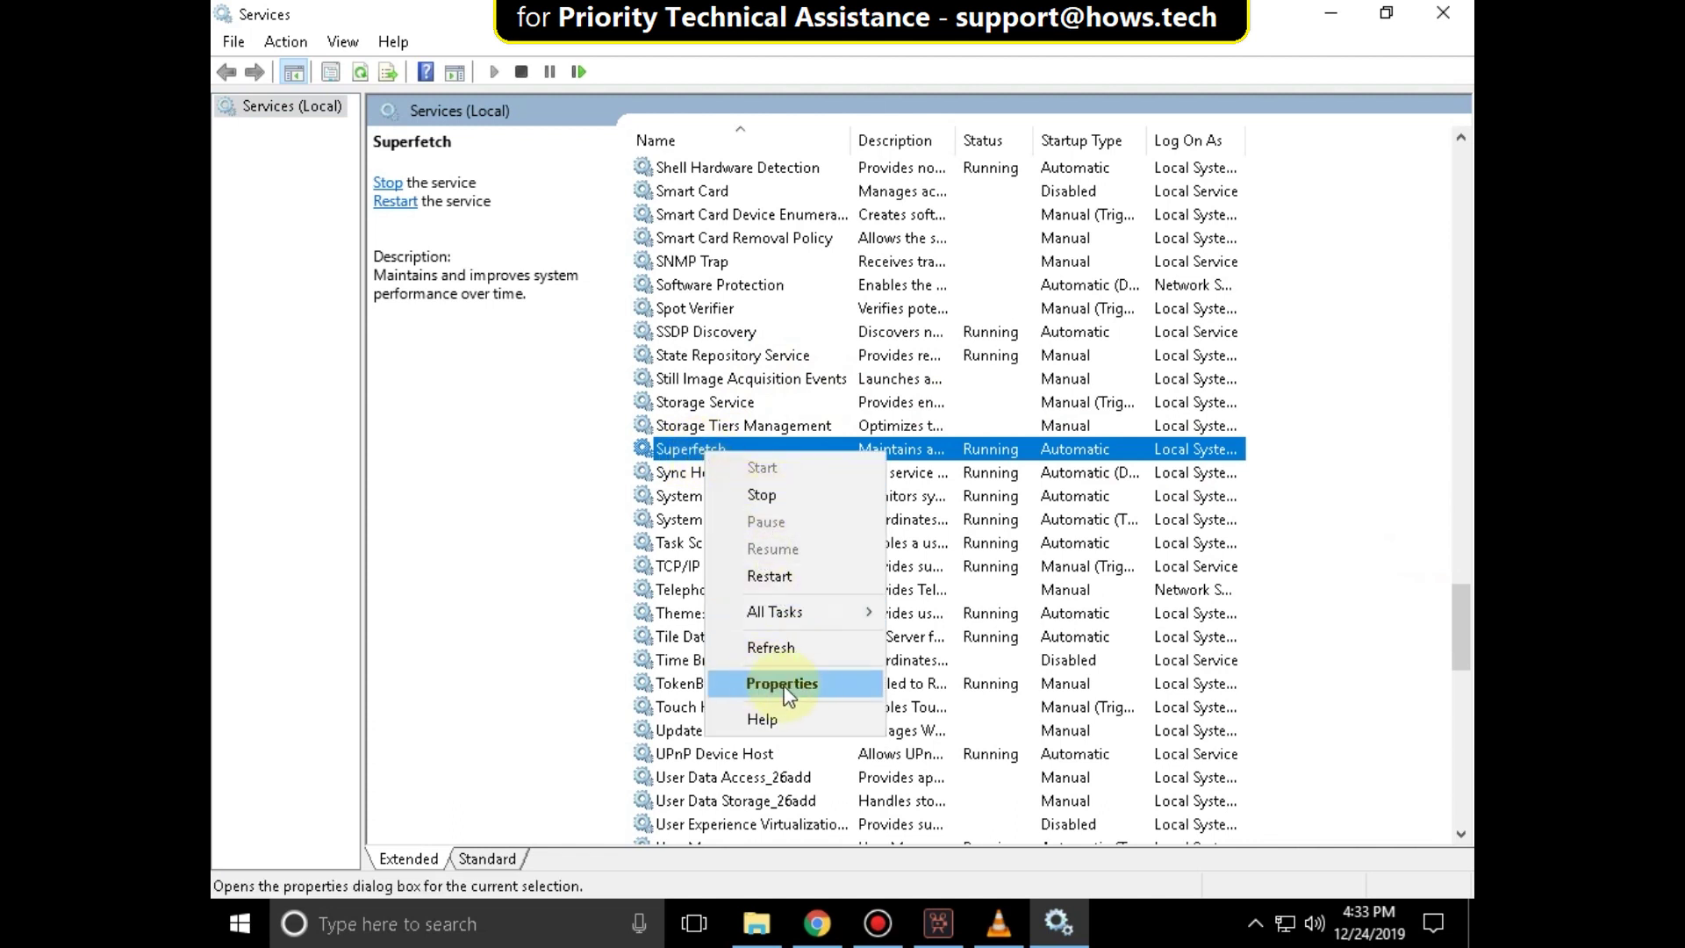
pyautogui.click(761, 496)
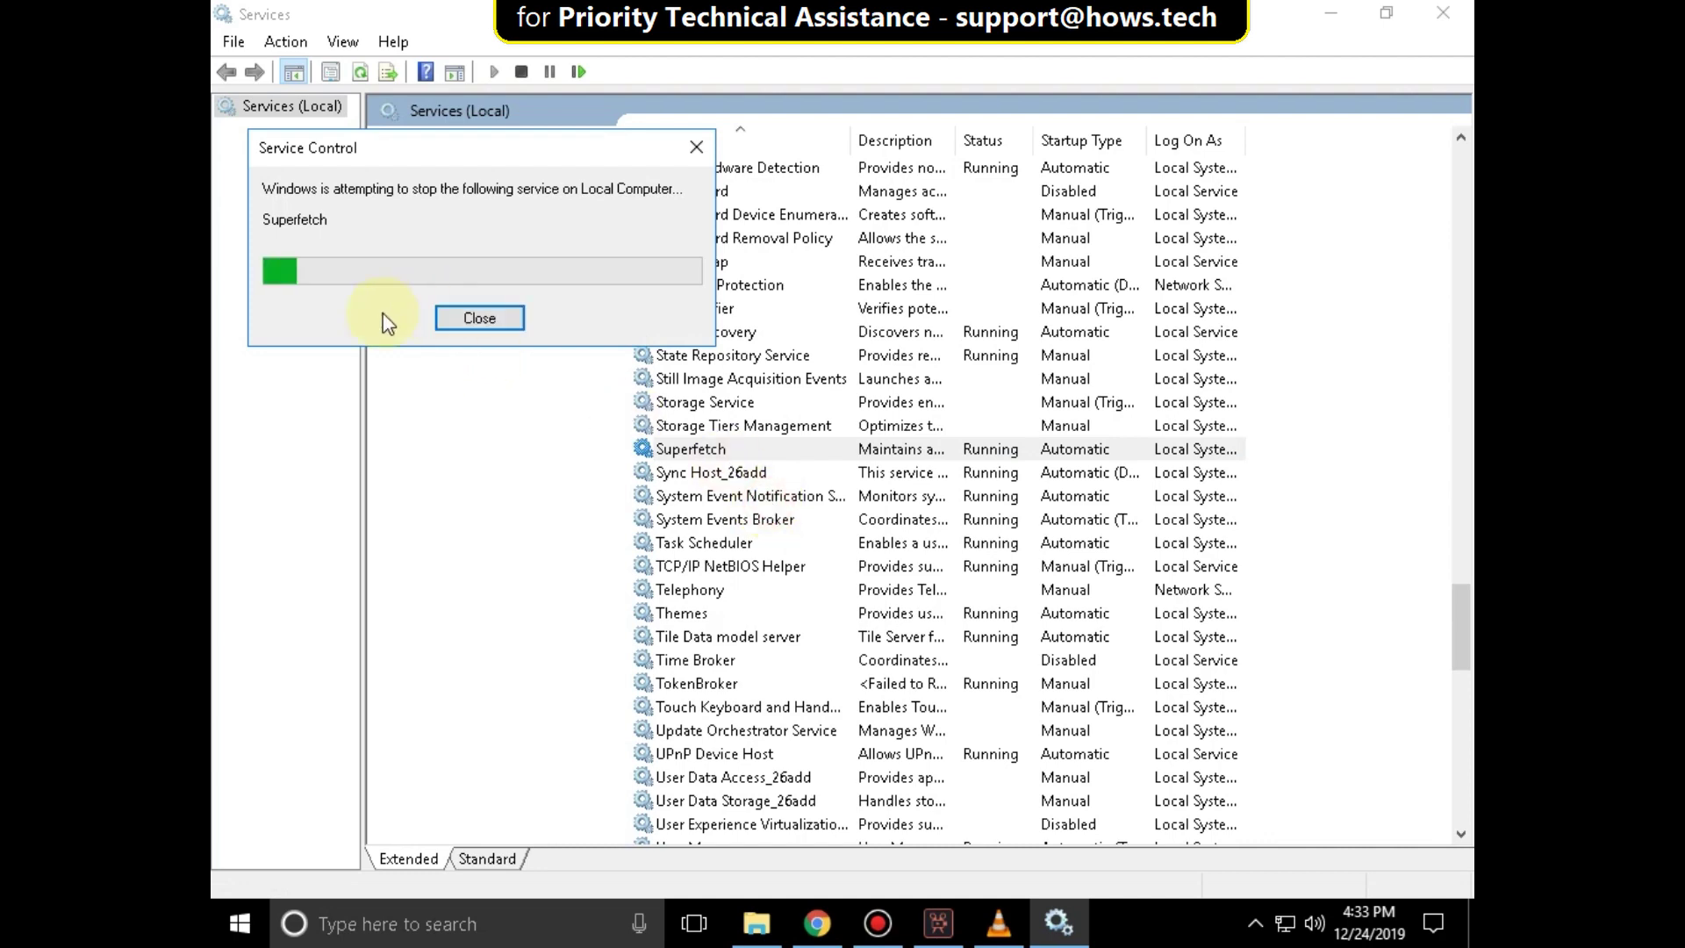
# Set Superfetch's startup type to Disabled in its properties and apply it.
pyautogui.rightClick(693, 454)
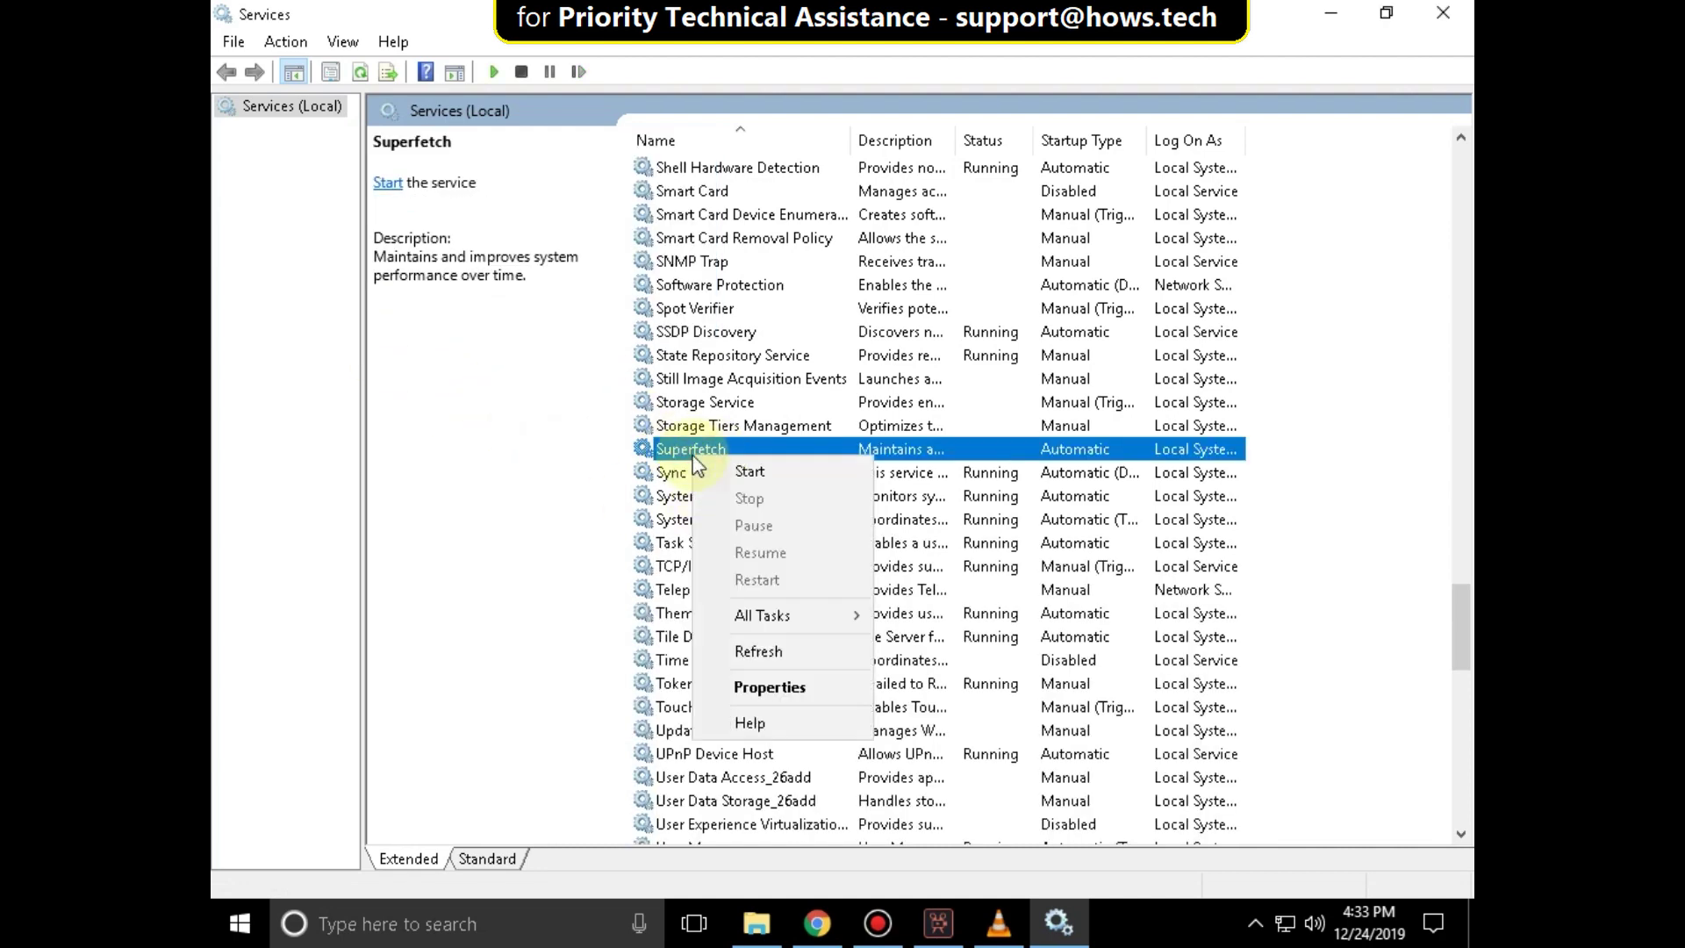
pyautogui.click(757, 687)
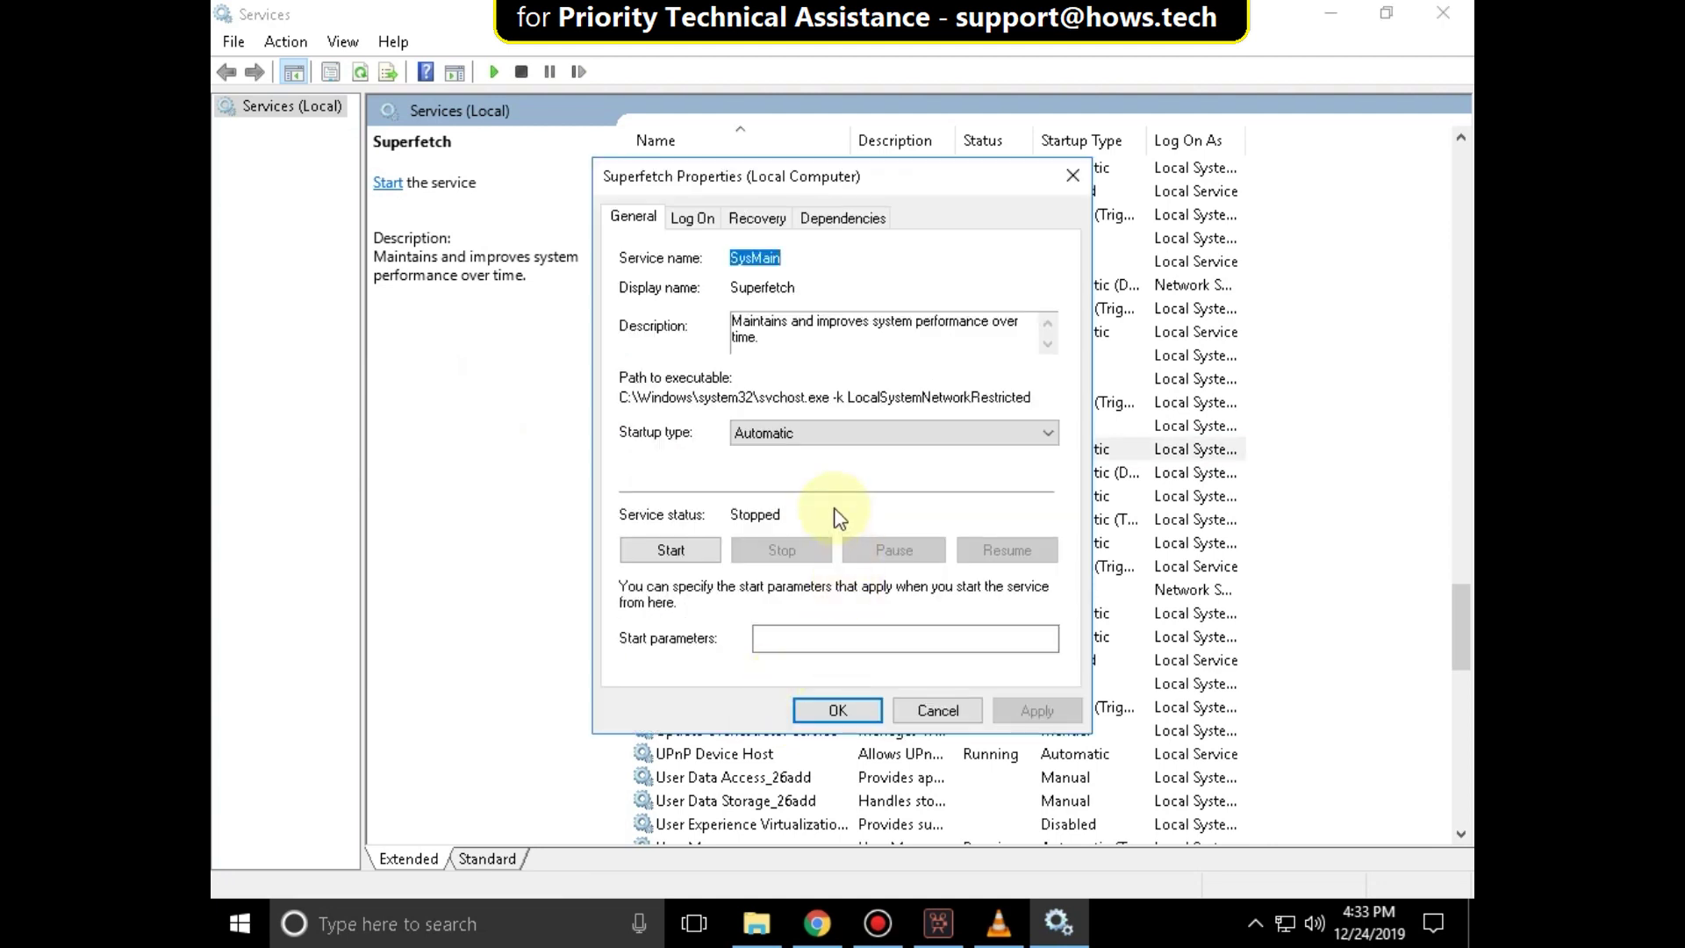
pyautogui.click(793, 442)
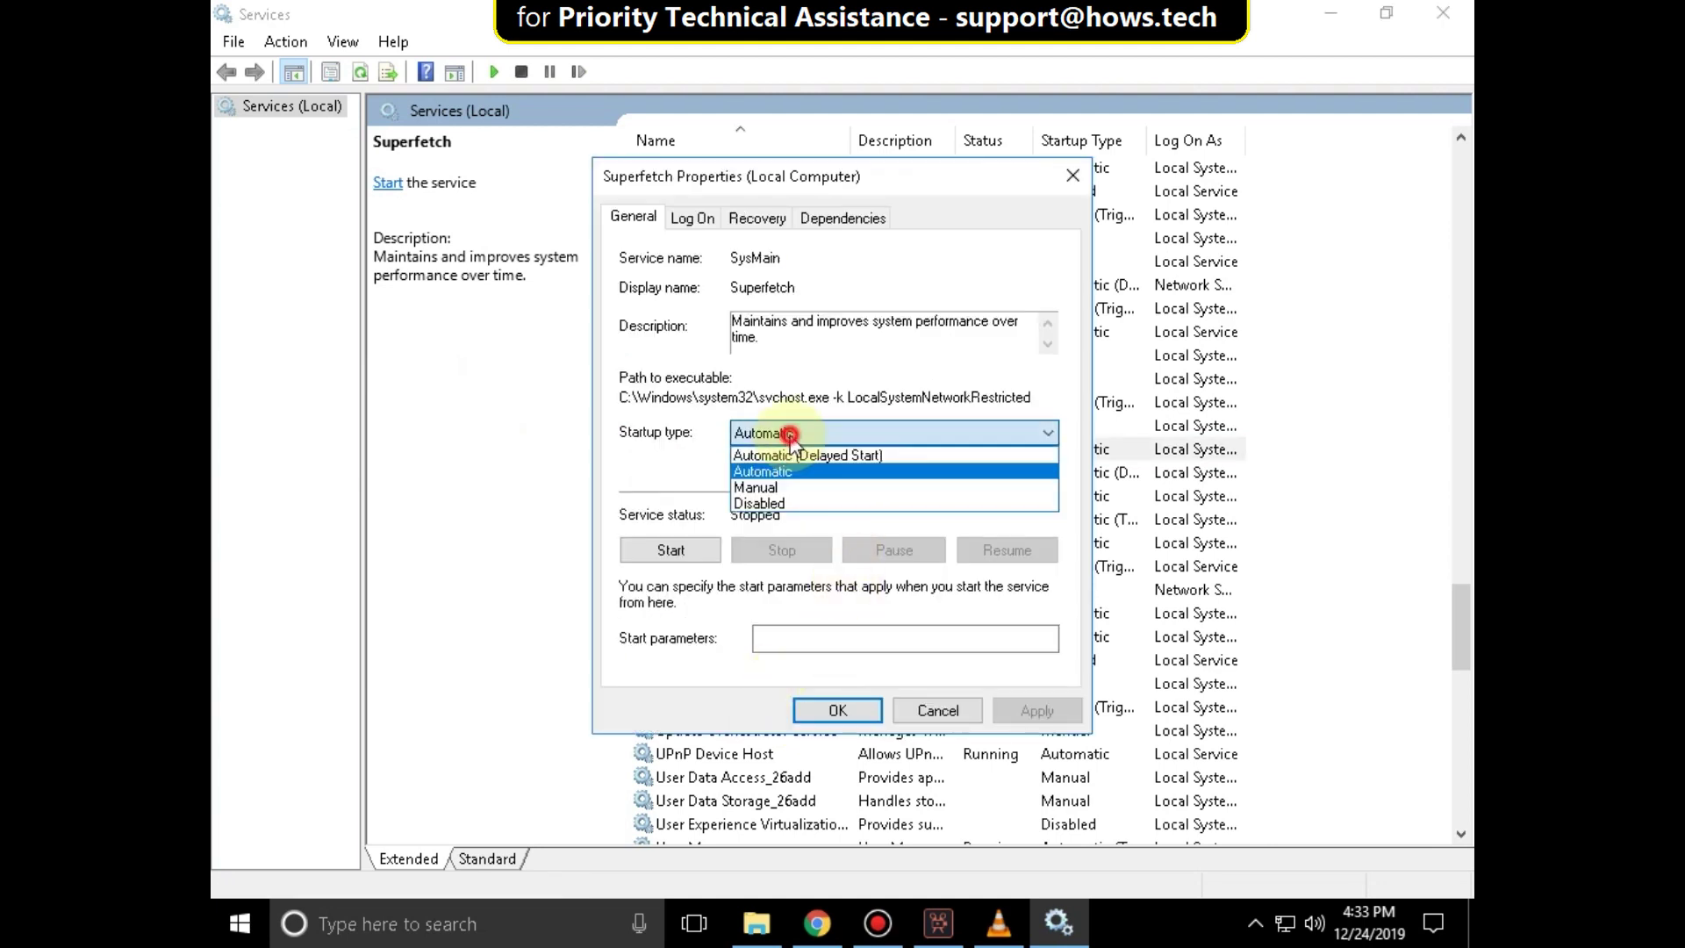
pyautogui.click(747, 504)
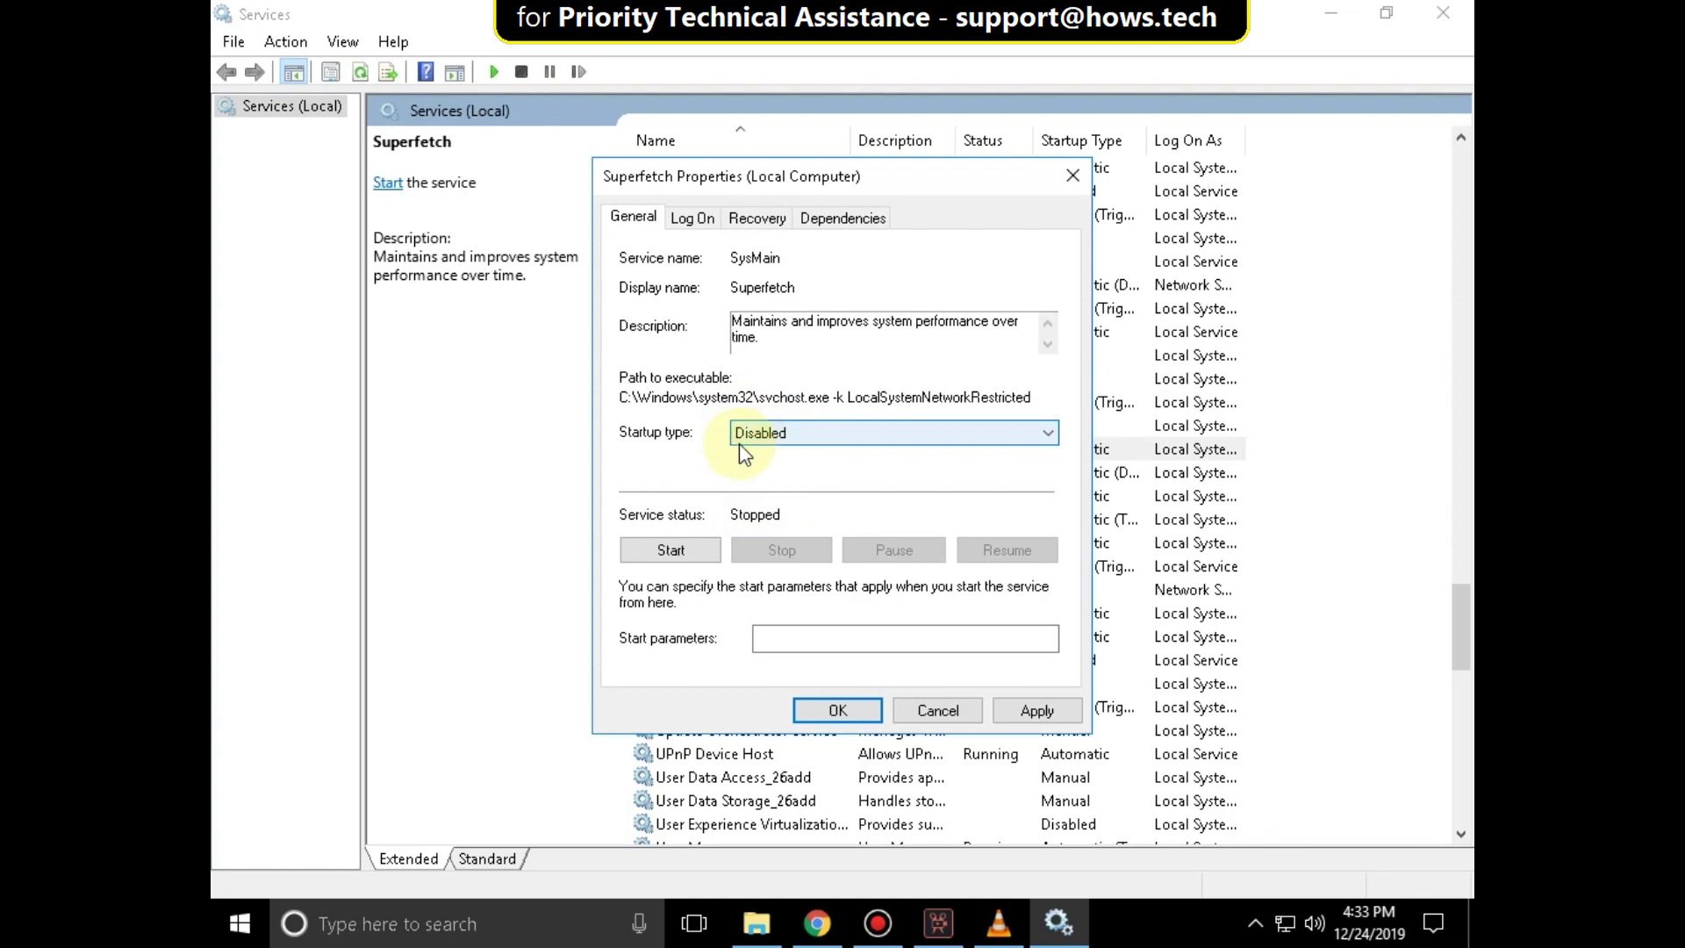
pyautogui.click(1038, 711)
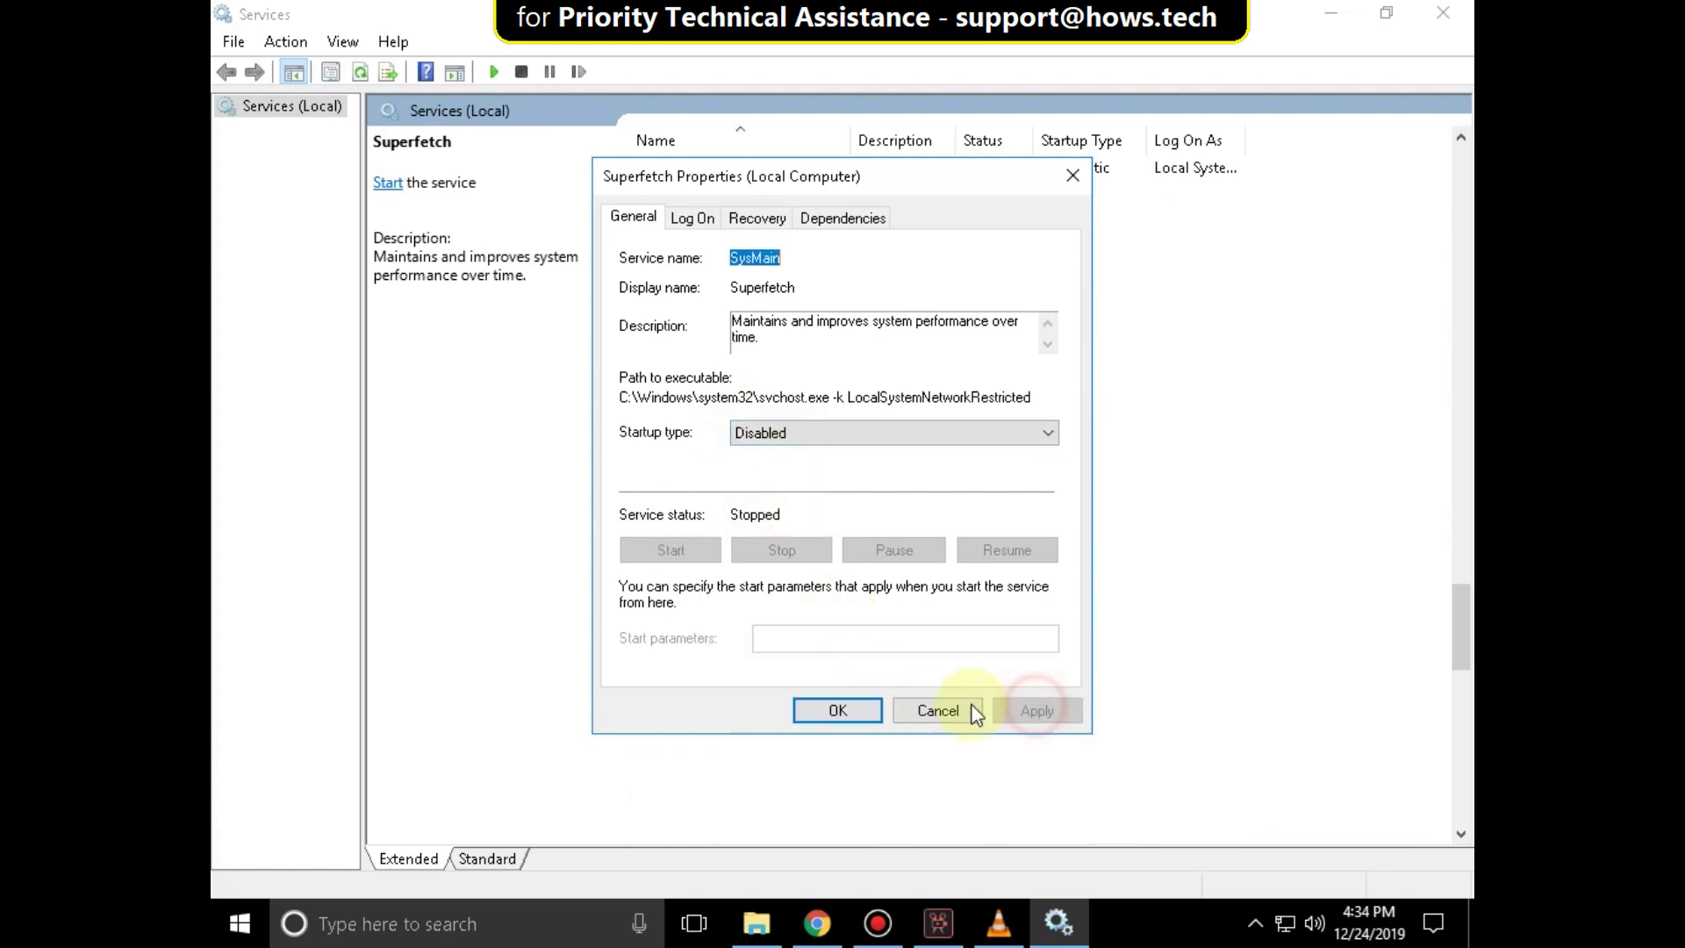
pyautogui.click(843, 713)
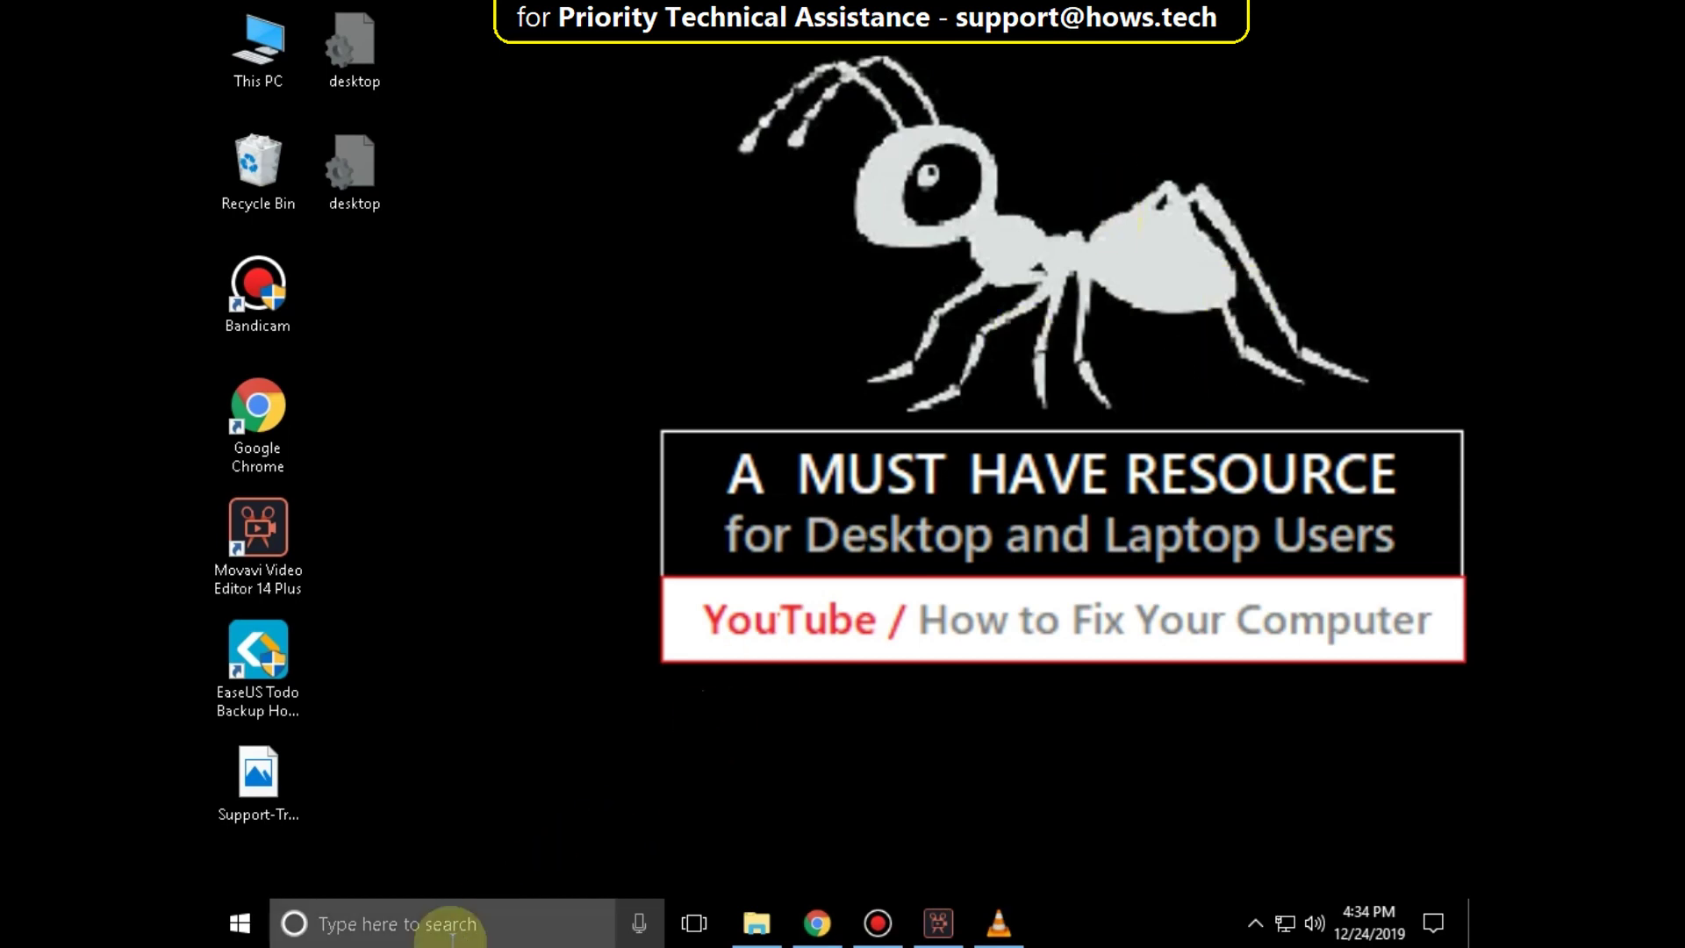
# Search for 'command prompt', run it as administrator, and start entering 'sfc /scannow'.
pyautogui.click(448, 936)
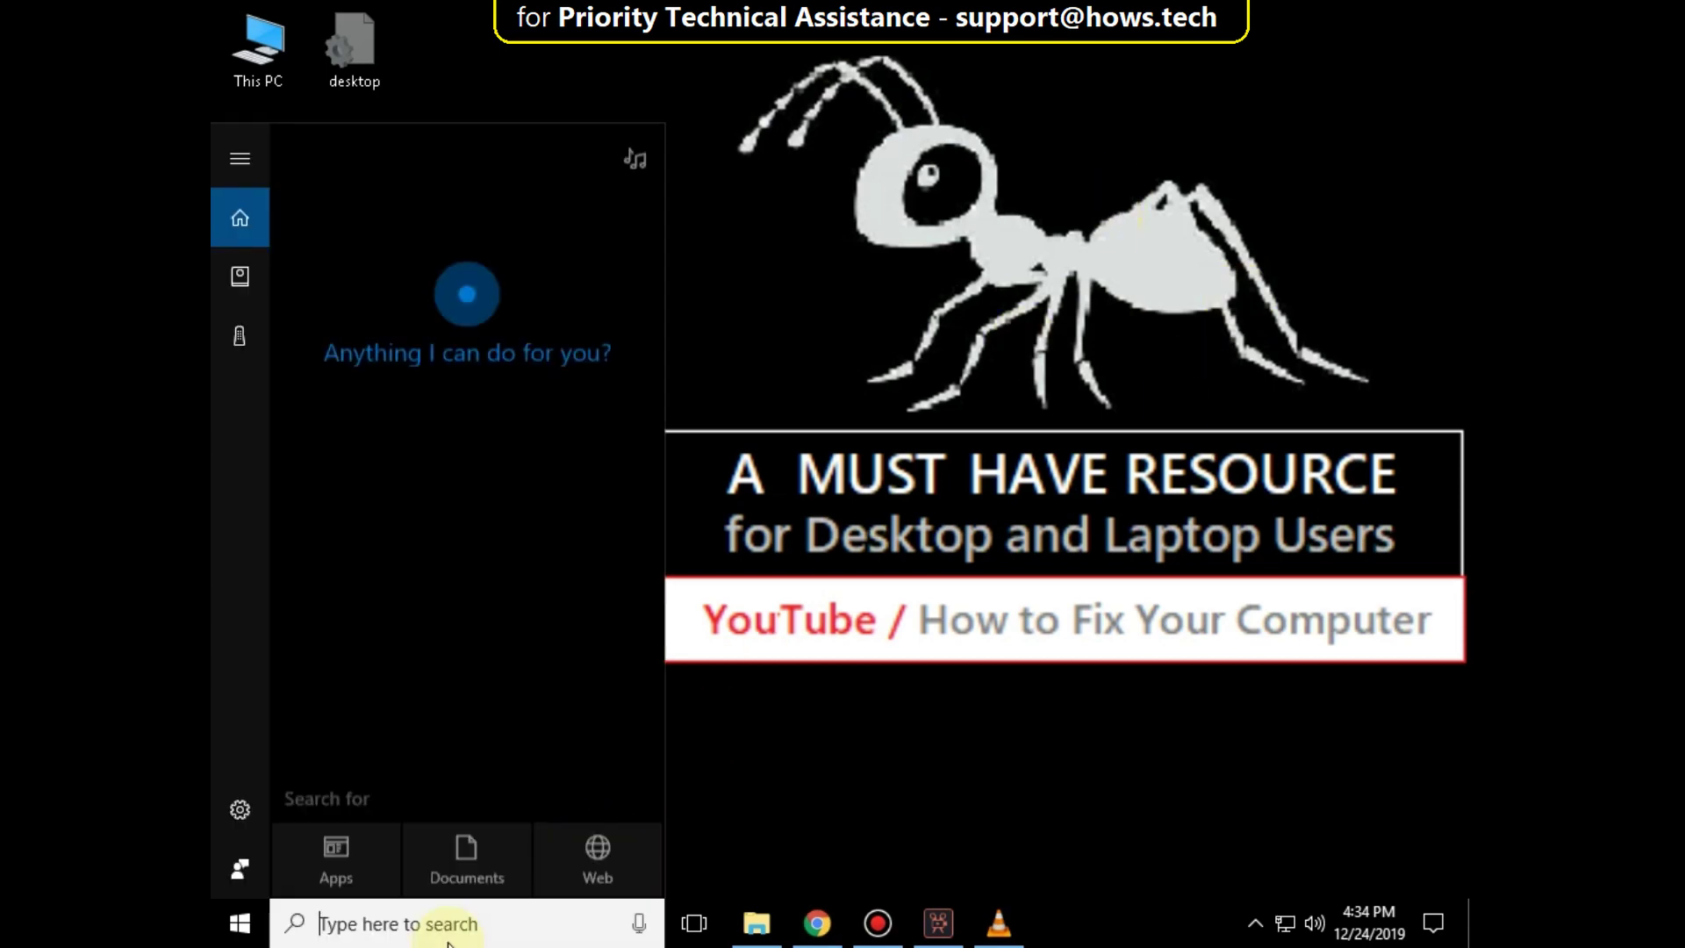
pyautogui.write('command prompt')
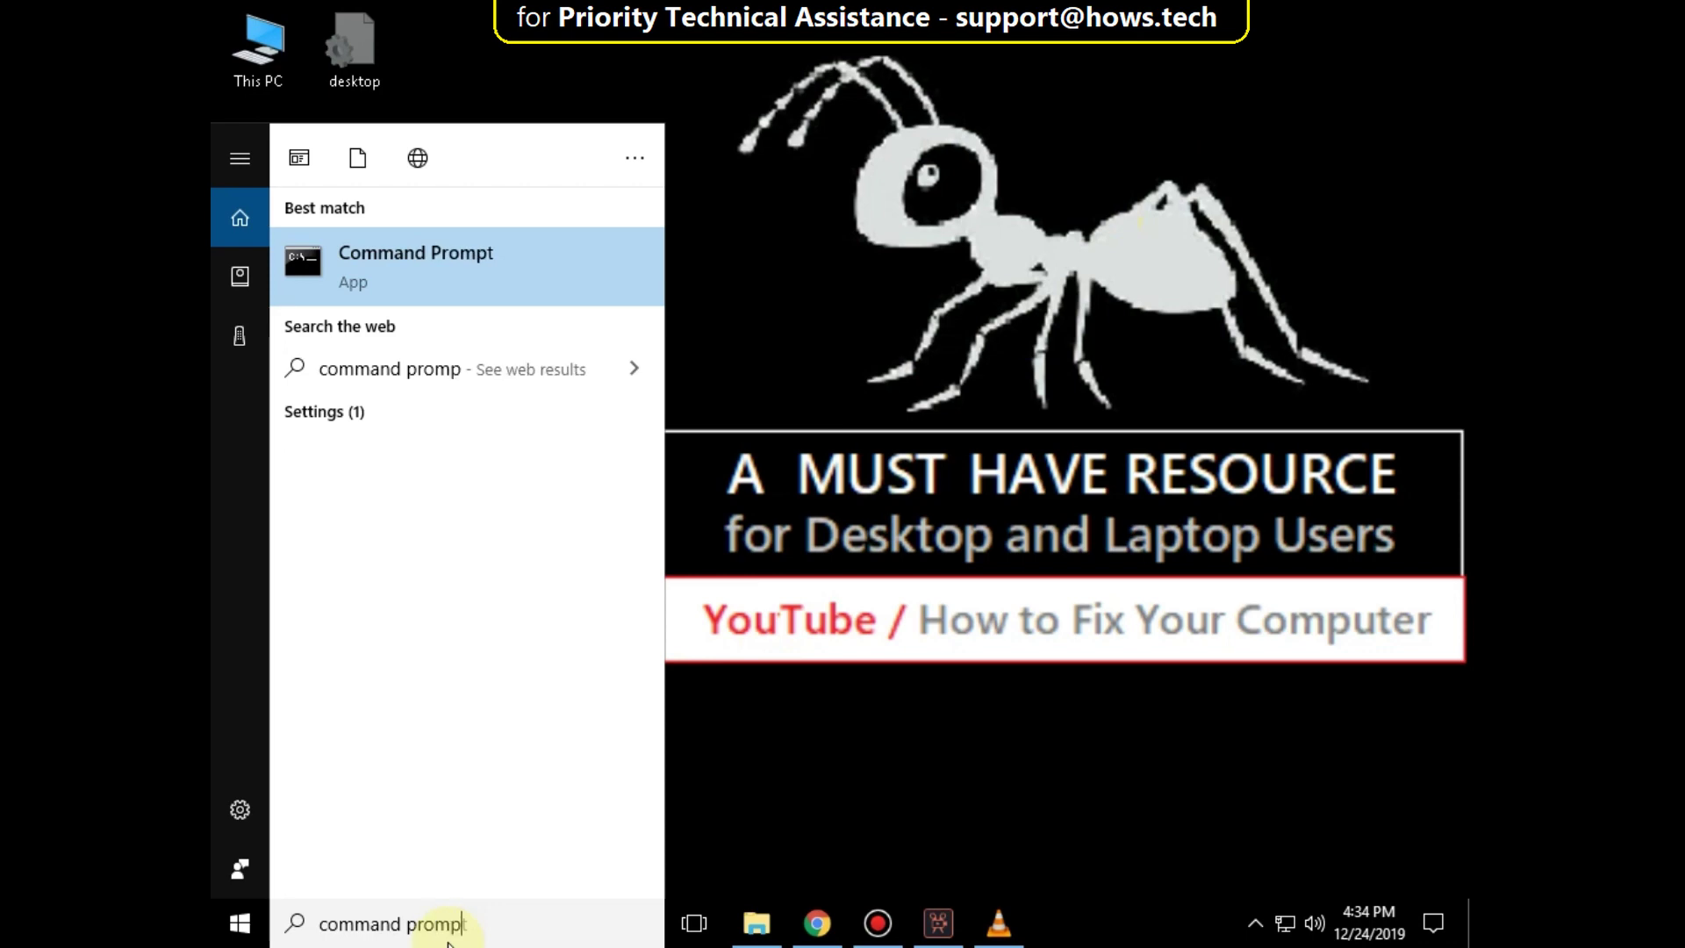
pyautogui.rightClick(399, 265)
pyautogui.click(490, 289)
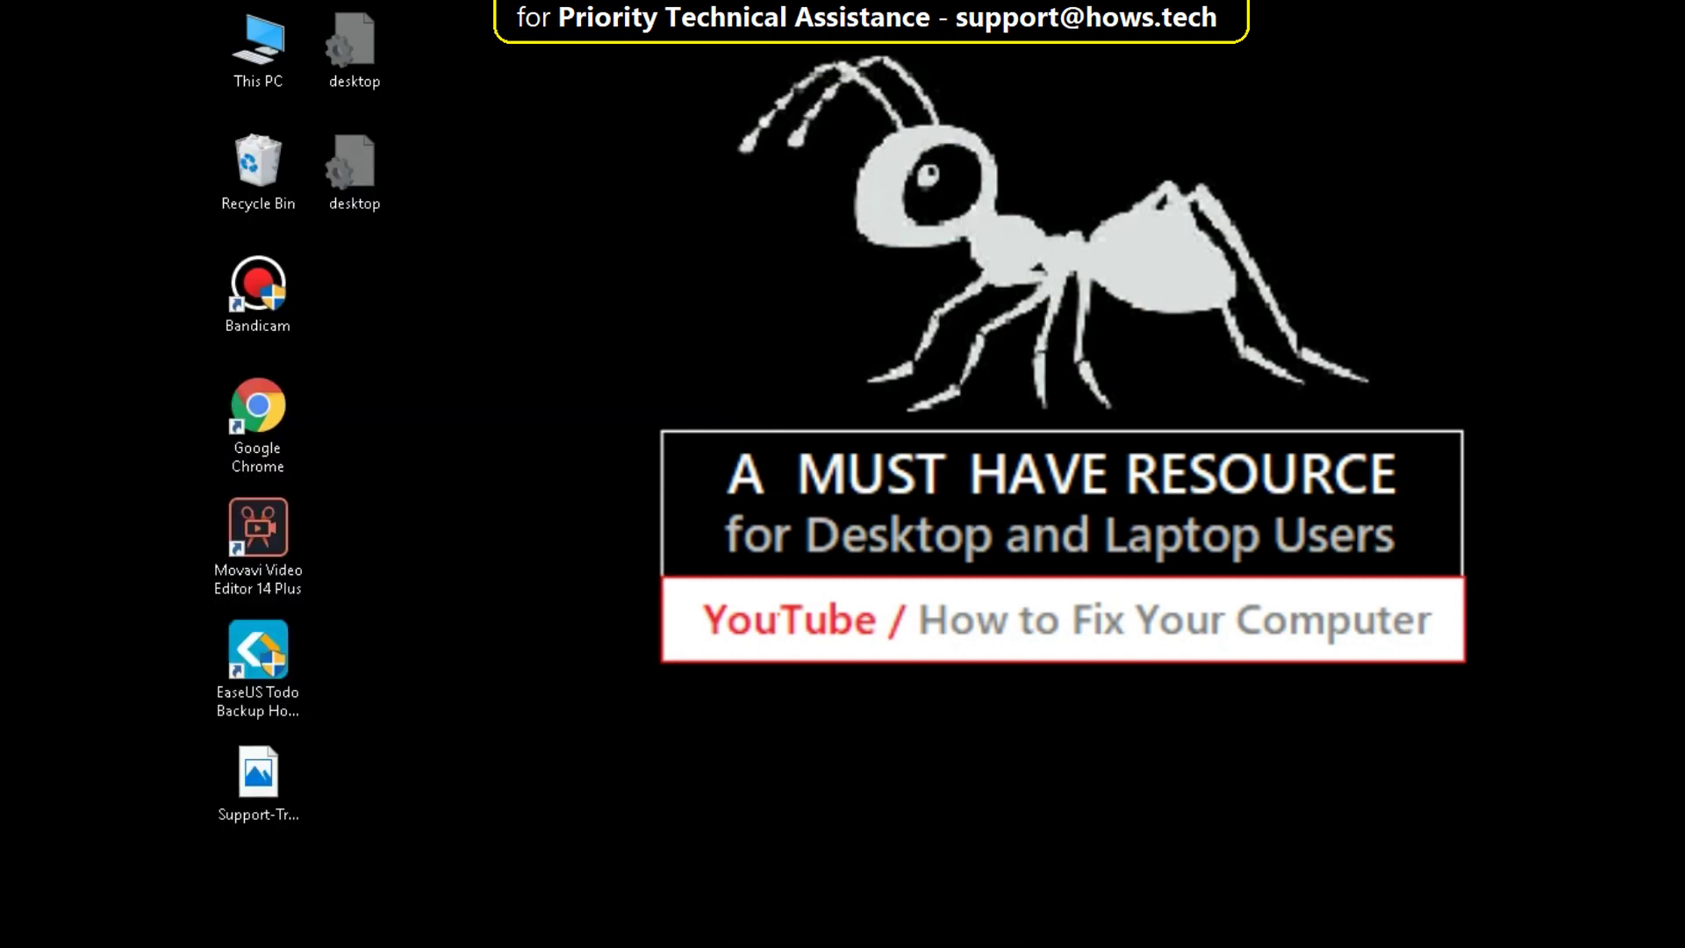
pyautogui.write('sfc')
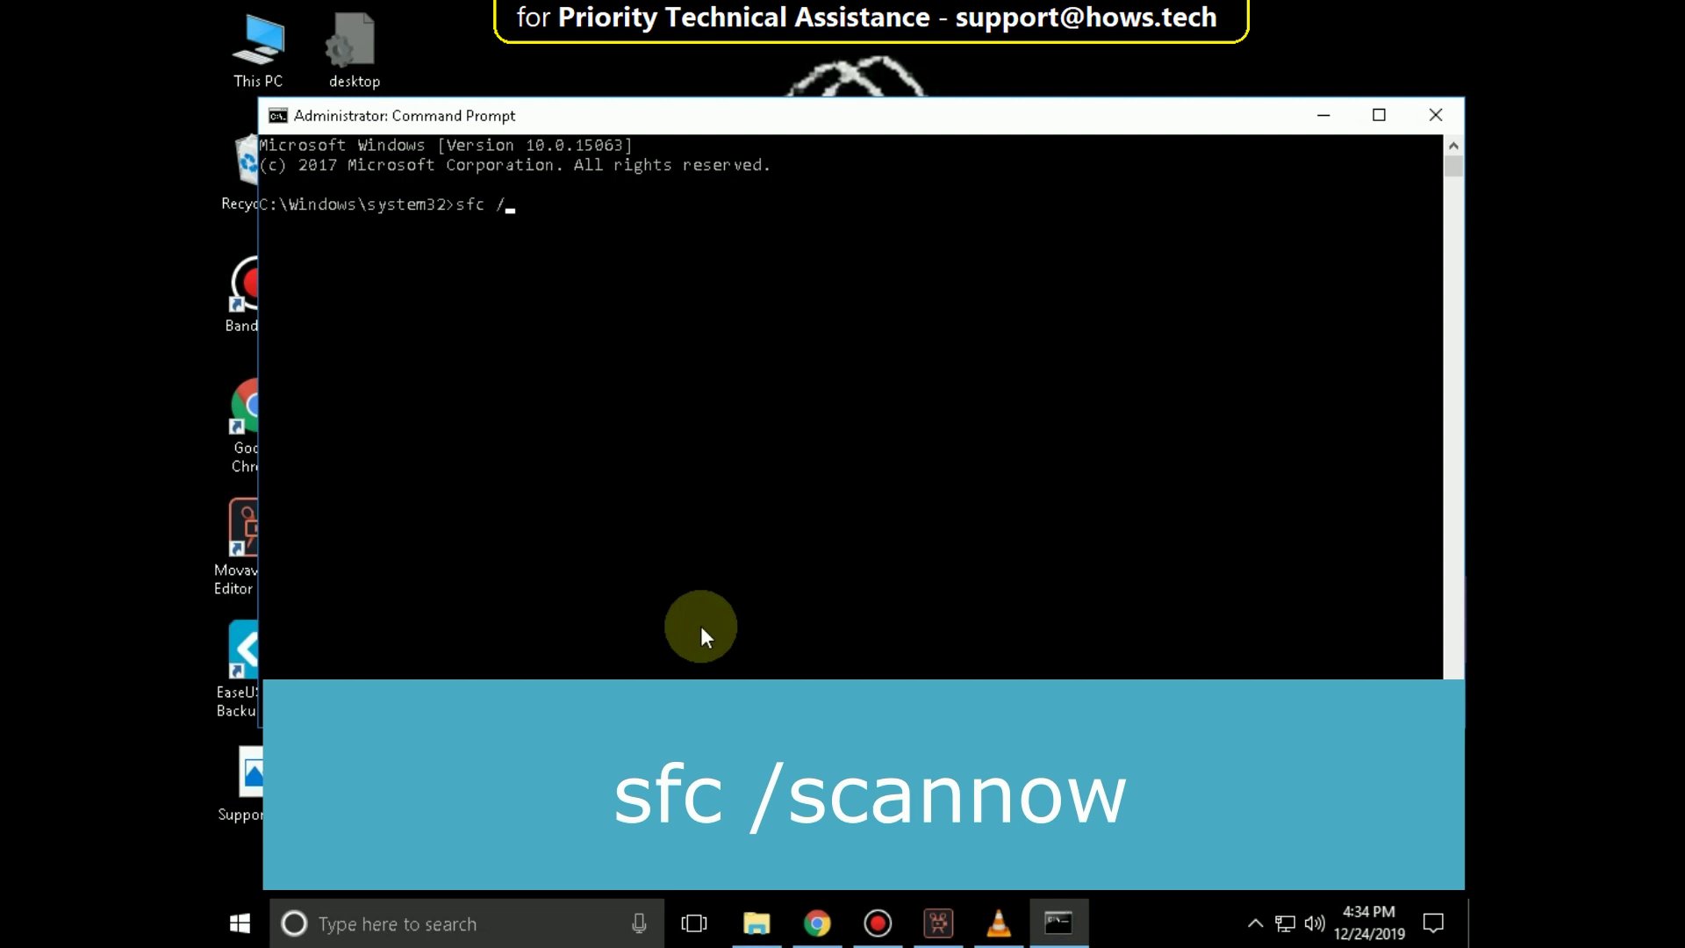
pyautogui.write(' /scannow')
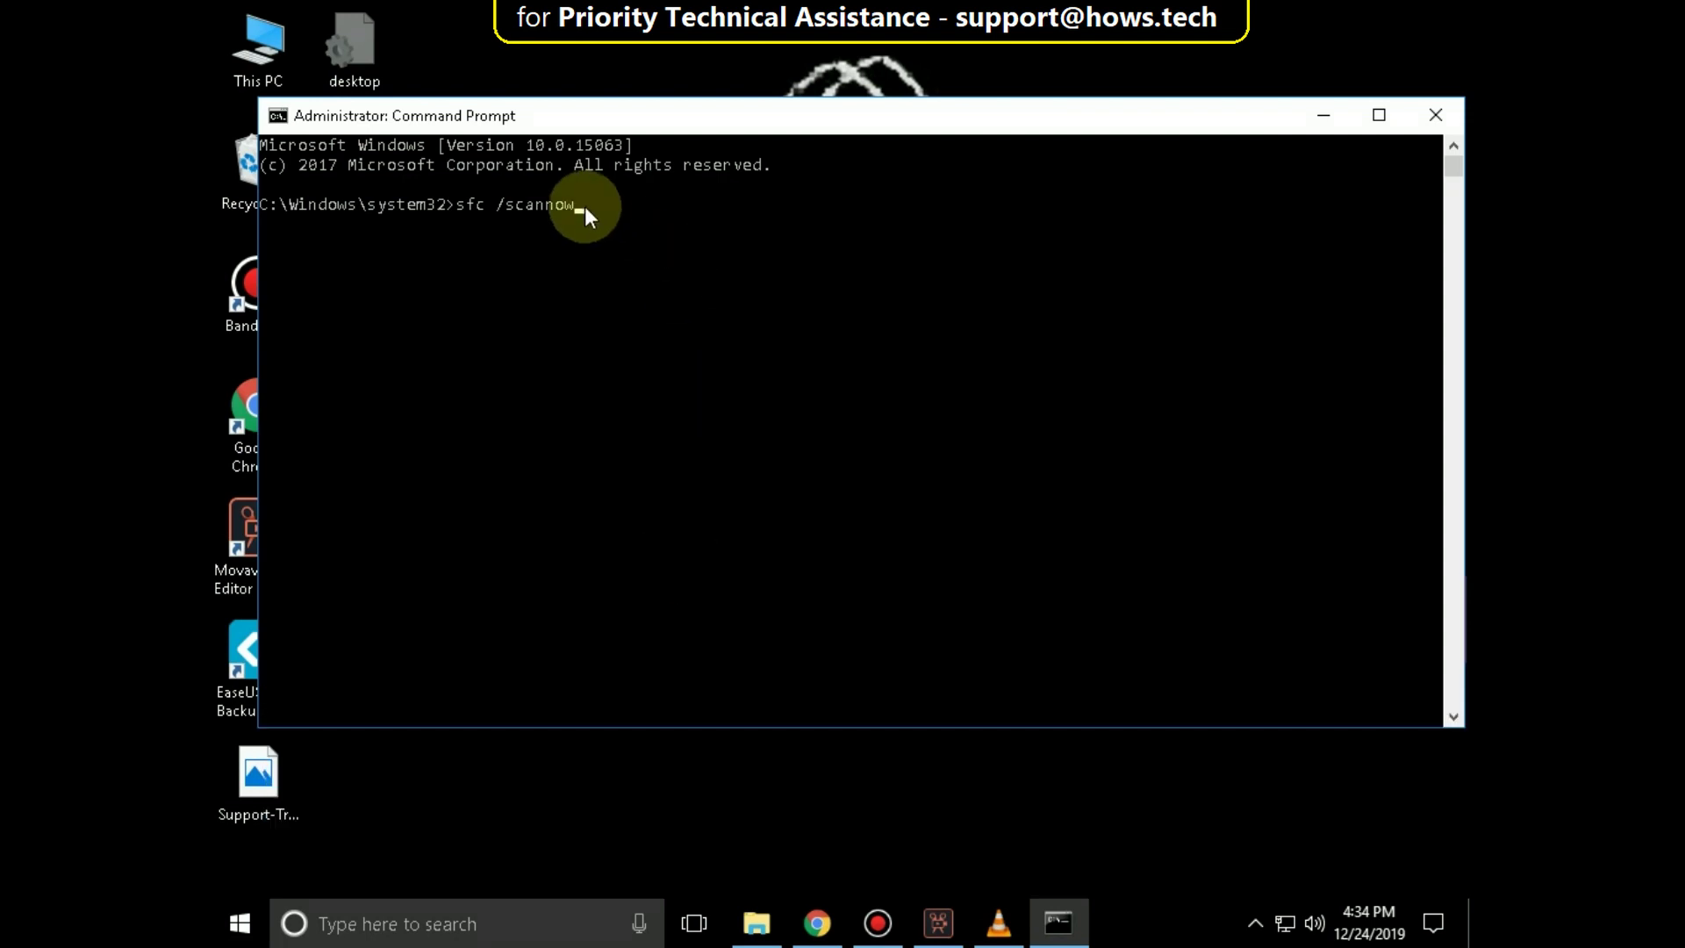
# Swap the partial sfc command for 'DISM/online/cleanup-image/restorehealth', then close the admin window.
pyautogui.press('BackSpace')
pyautogui.press('BackSpace')
pyautogui.press('BackSpace')
pyautogui.press('BackSpace')
pyautogui.press('BackSpace')
pyautogui.press('BackSpace')
pyautogui.press('BackSpace')
pyautogui.press('BackSpace')
pyautogui.press('BackSpace')
pyautogui.press('BackSpace')
pyautogui.press('BackSpace')
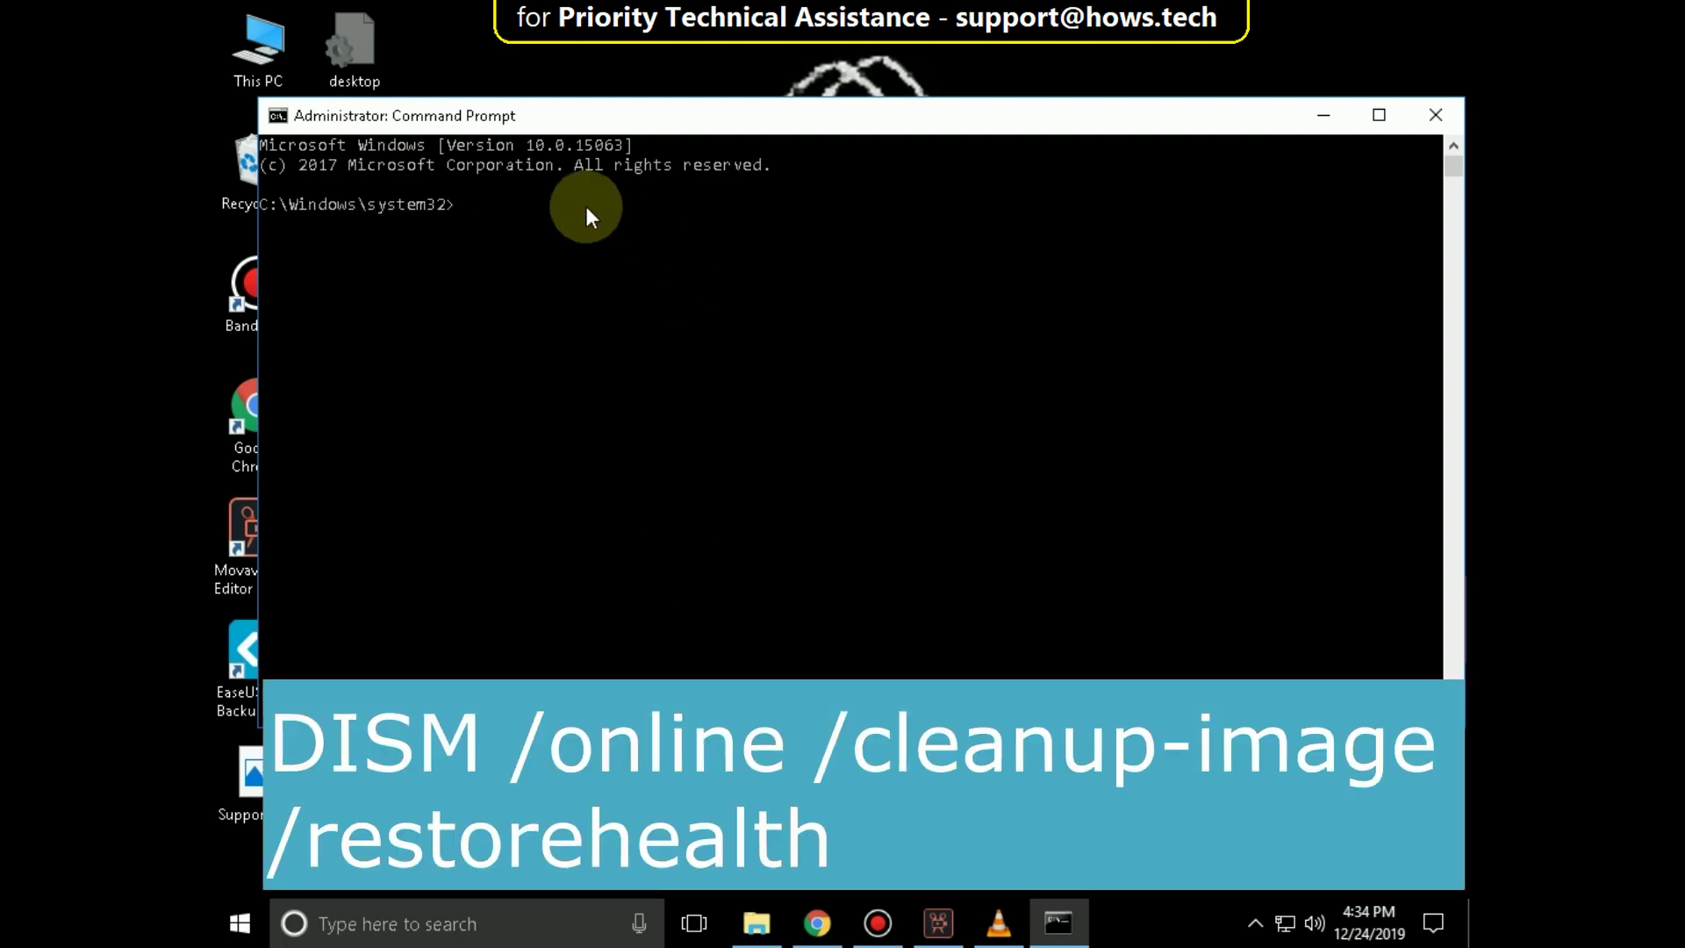
pyautogui.write('DISM/online/cleanup-image/rest')
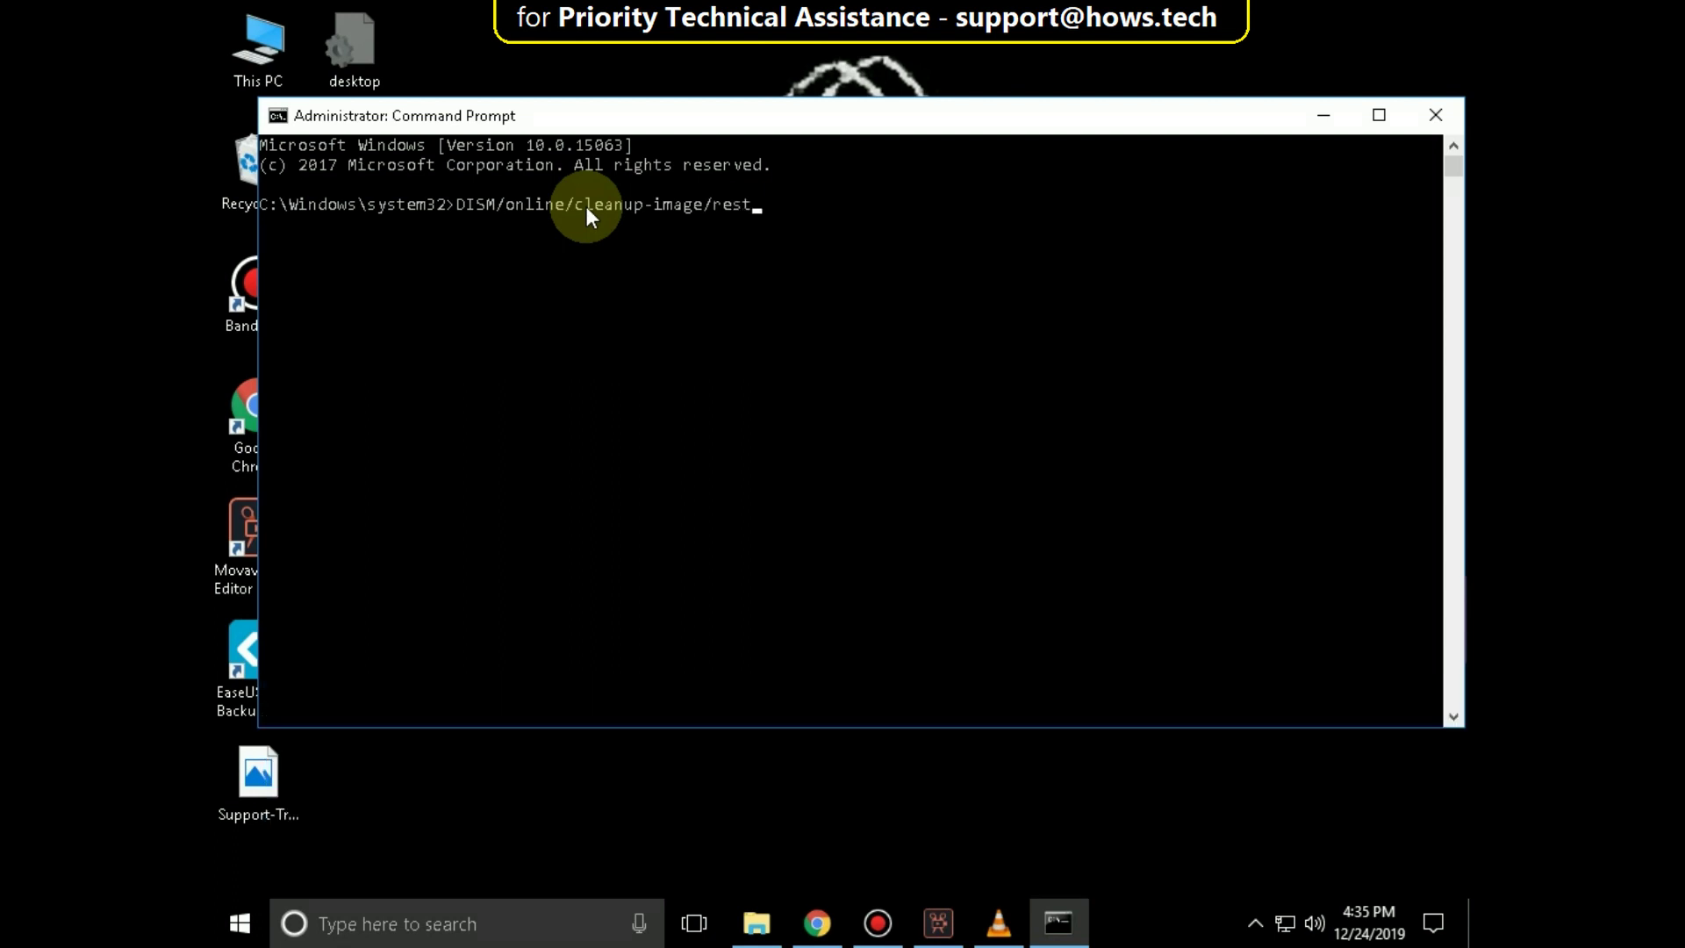
pyautogui.write('orehealth')
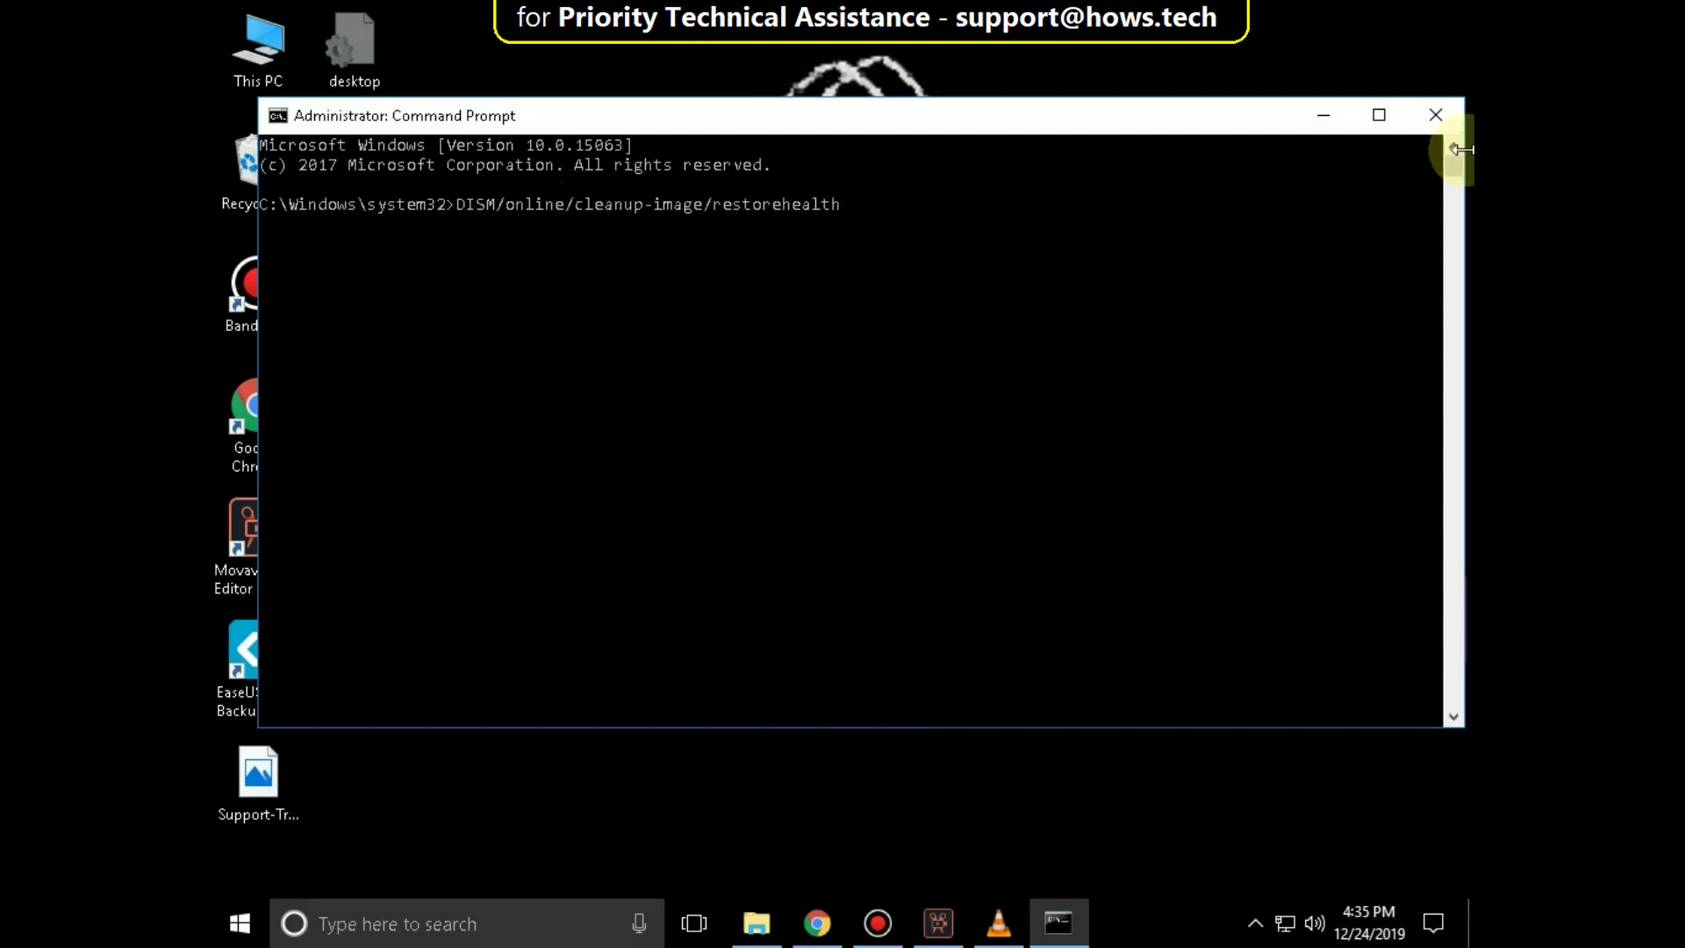
pyautogui.click(1434, 117)
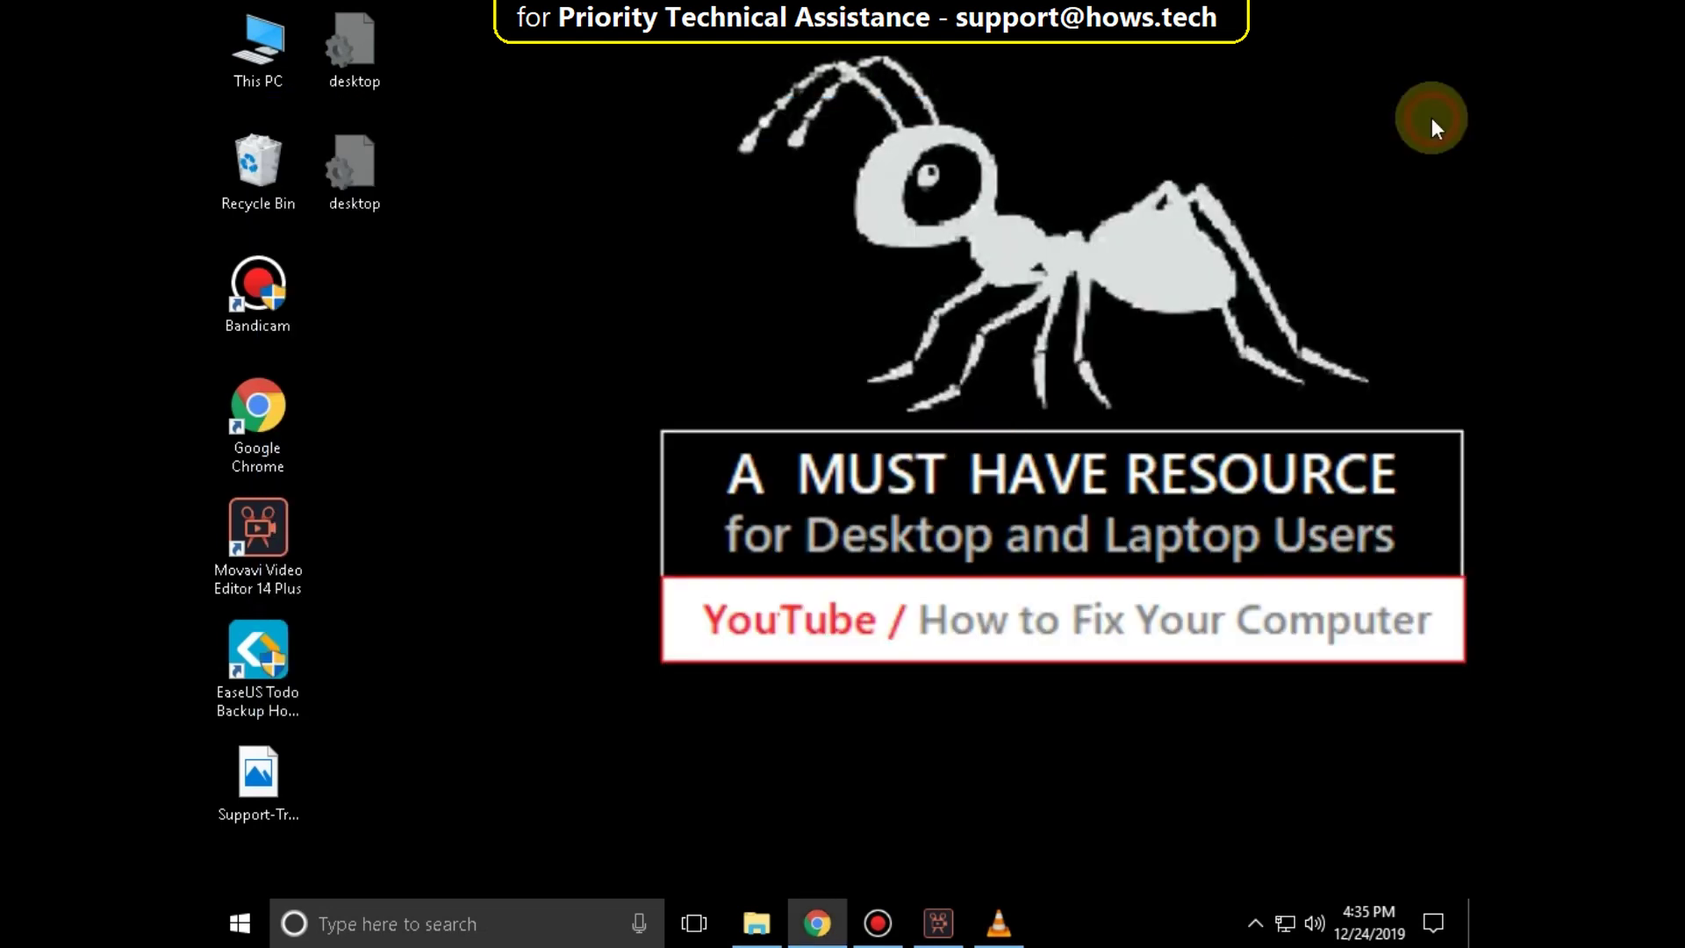